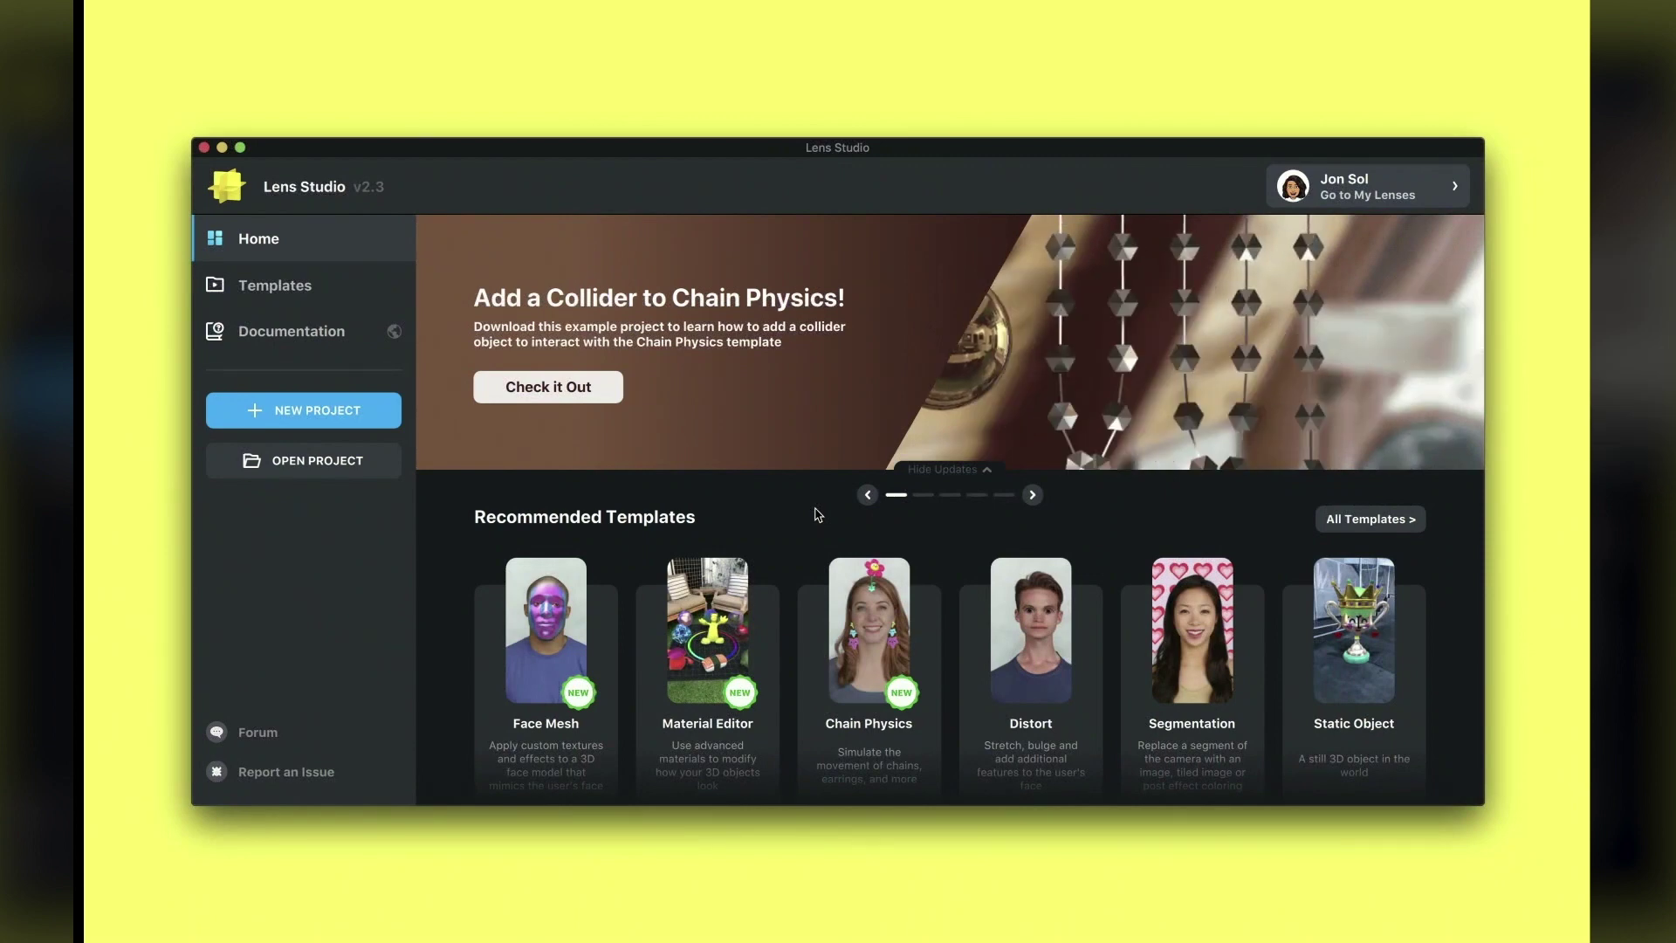
# Start a new project and import the RedOverlay_Lighten, Cheek_heart and Glasses PNGs as resources.
pyautogui.click(365, 412)
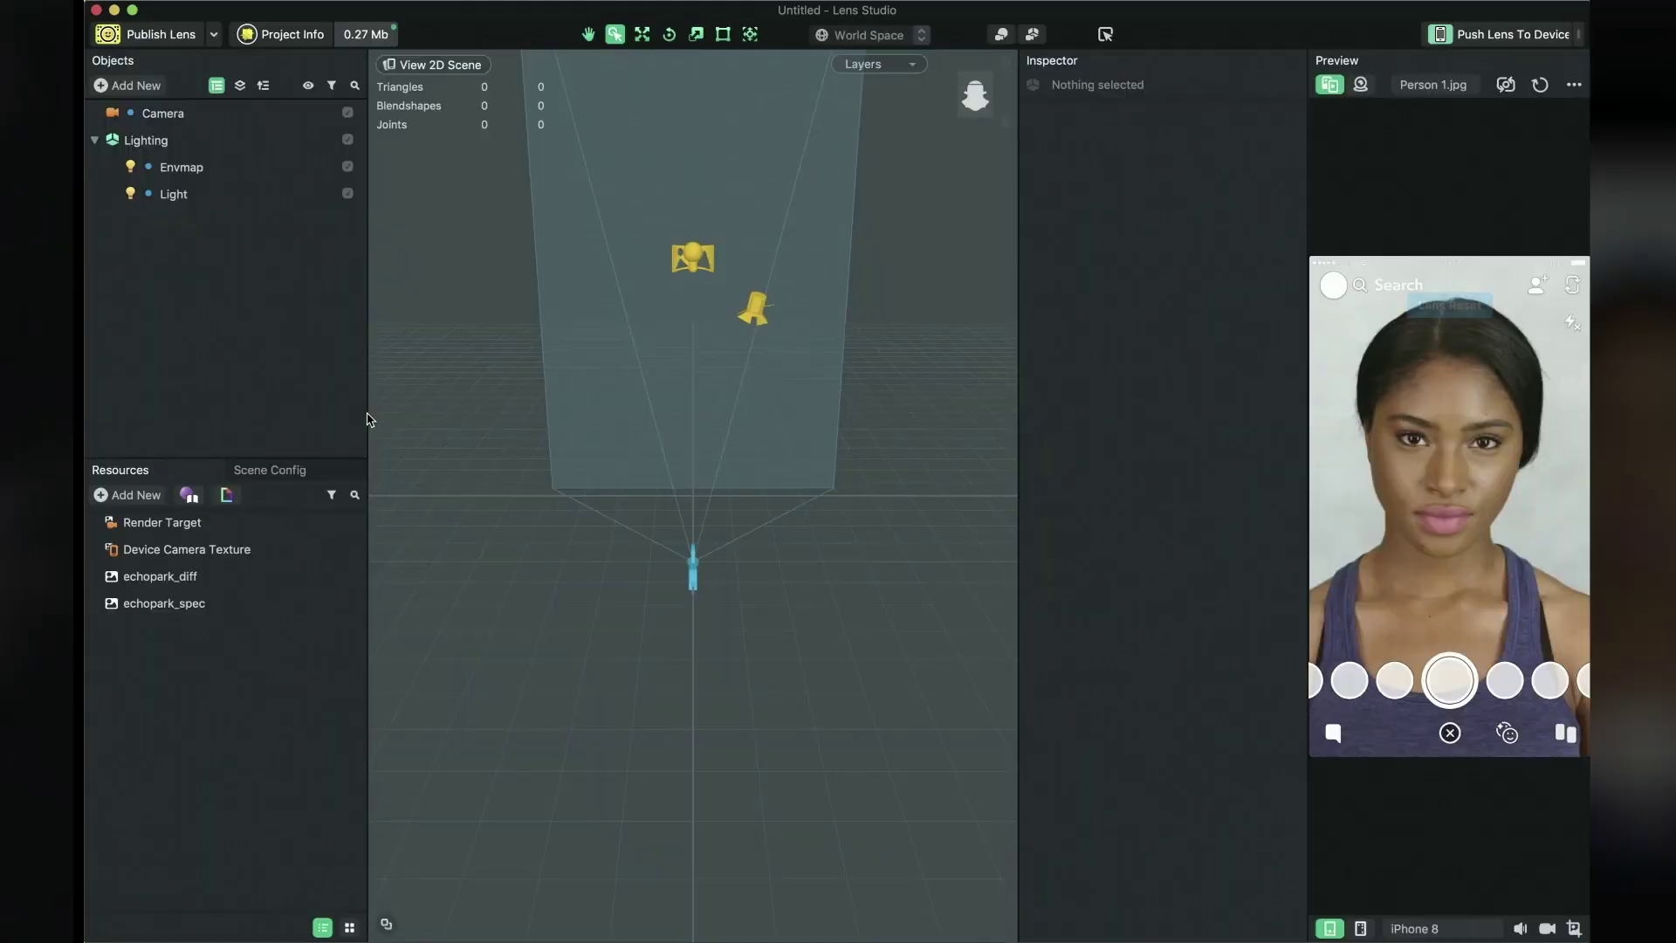
pyautogui.press('super+Tab')
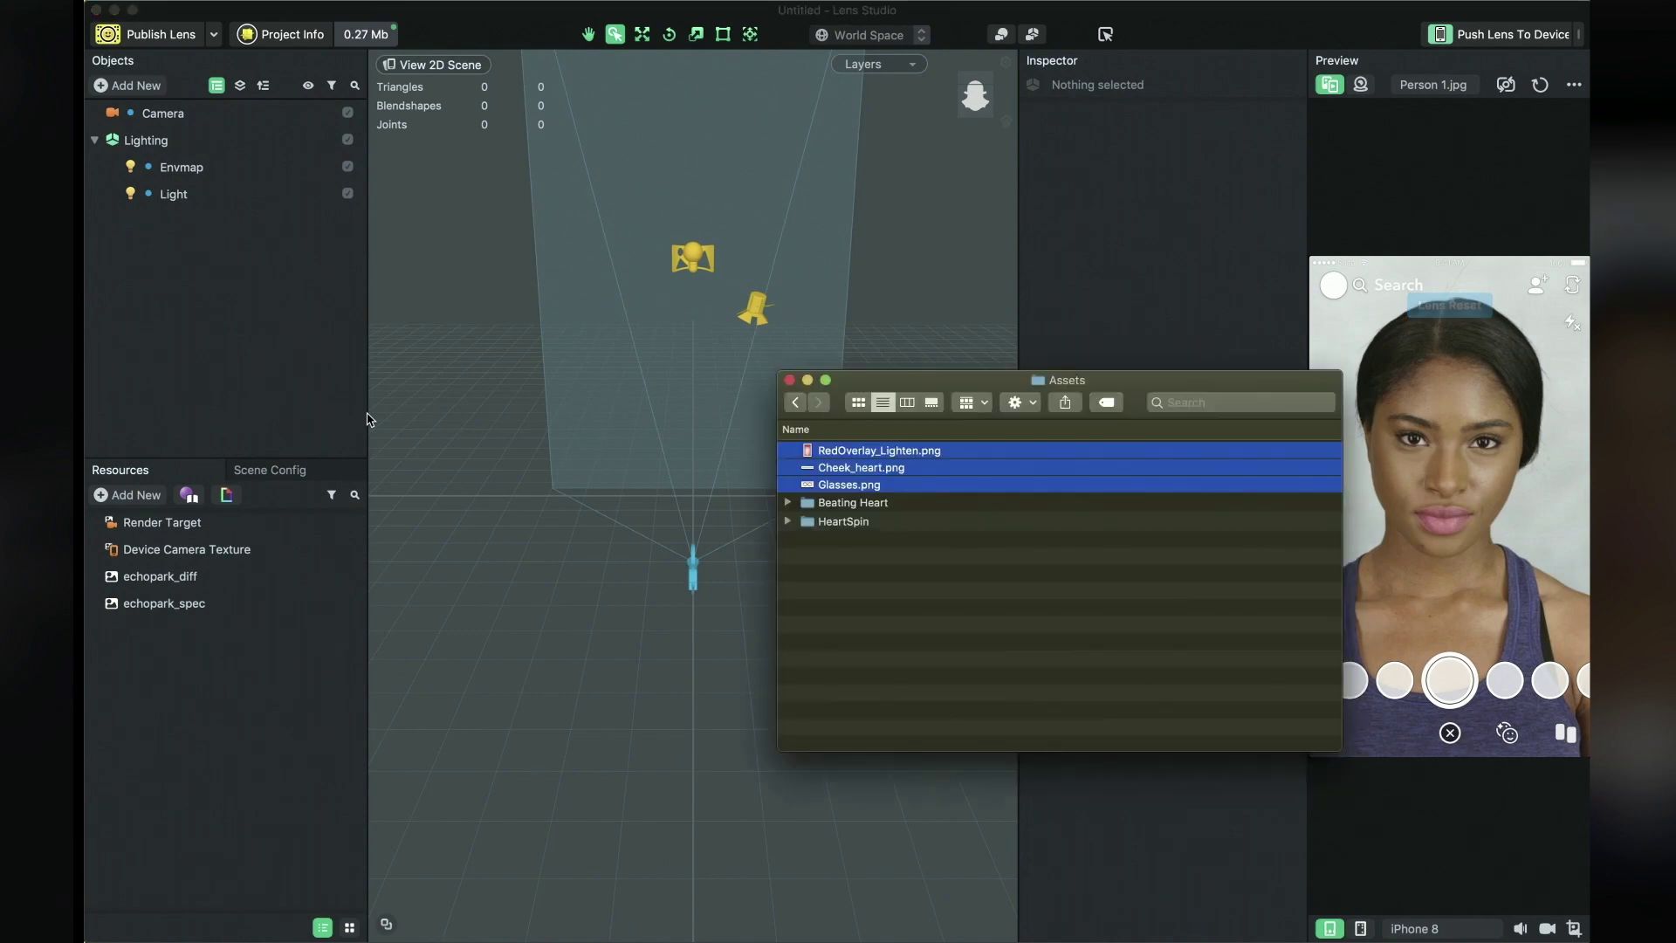
pyautogui.moveTo(838, 476); pyautogui.dragTo(229, 674)
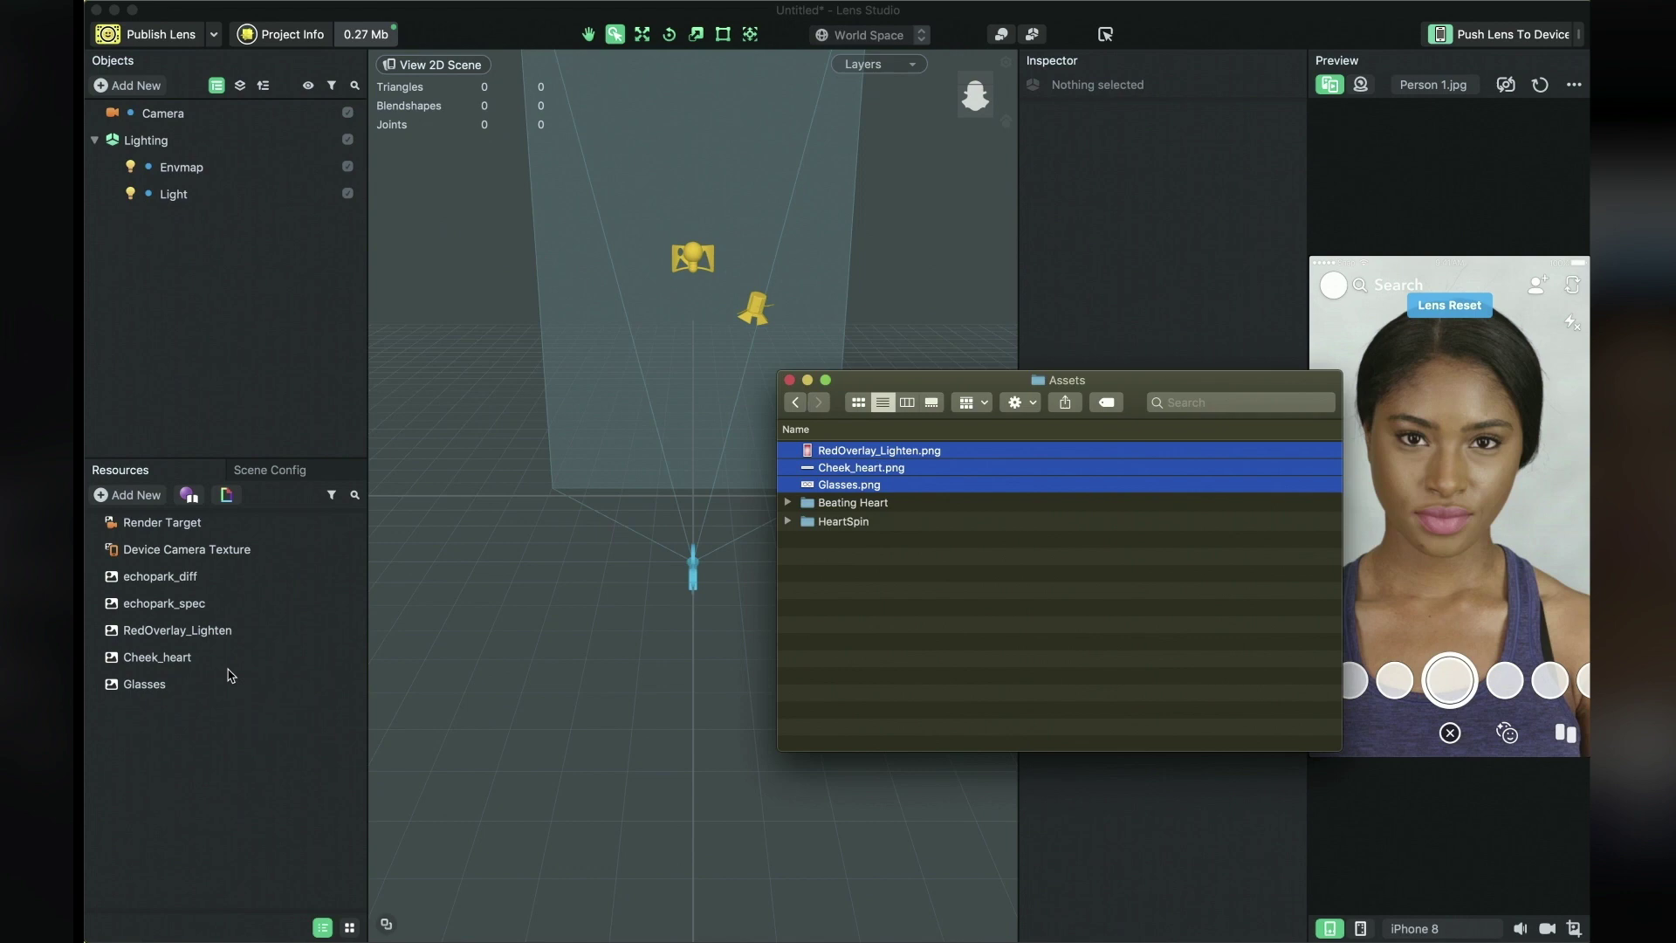
pyautogui.click(153, 716)
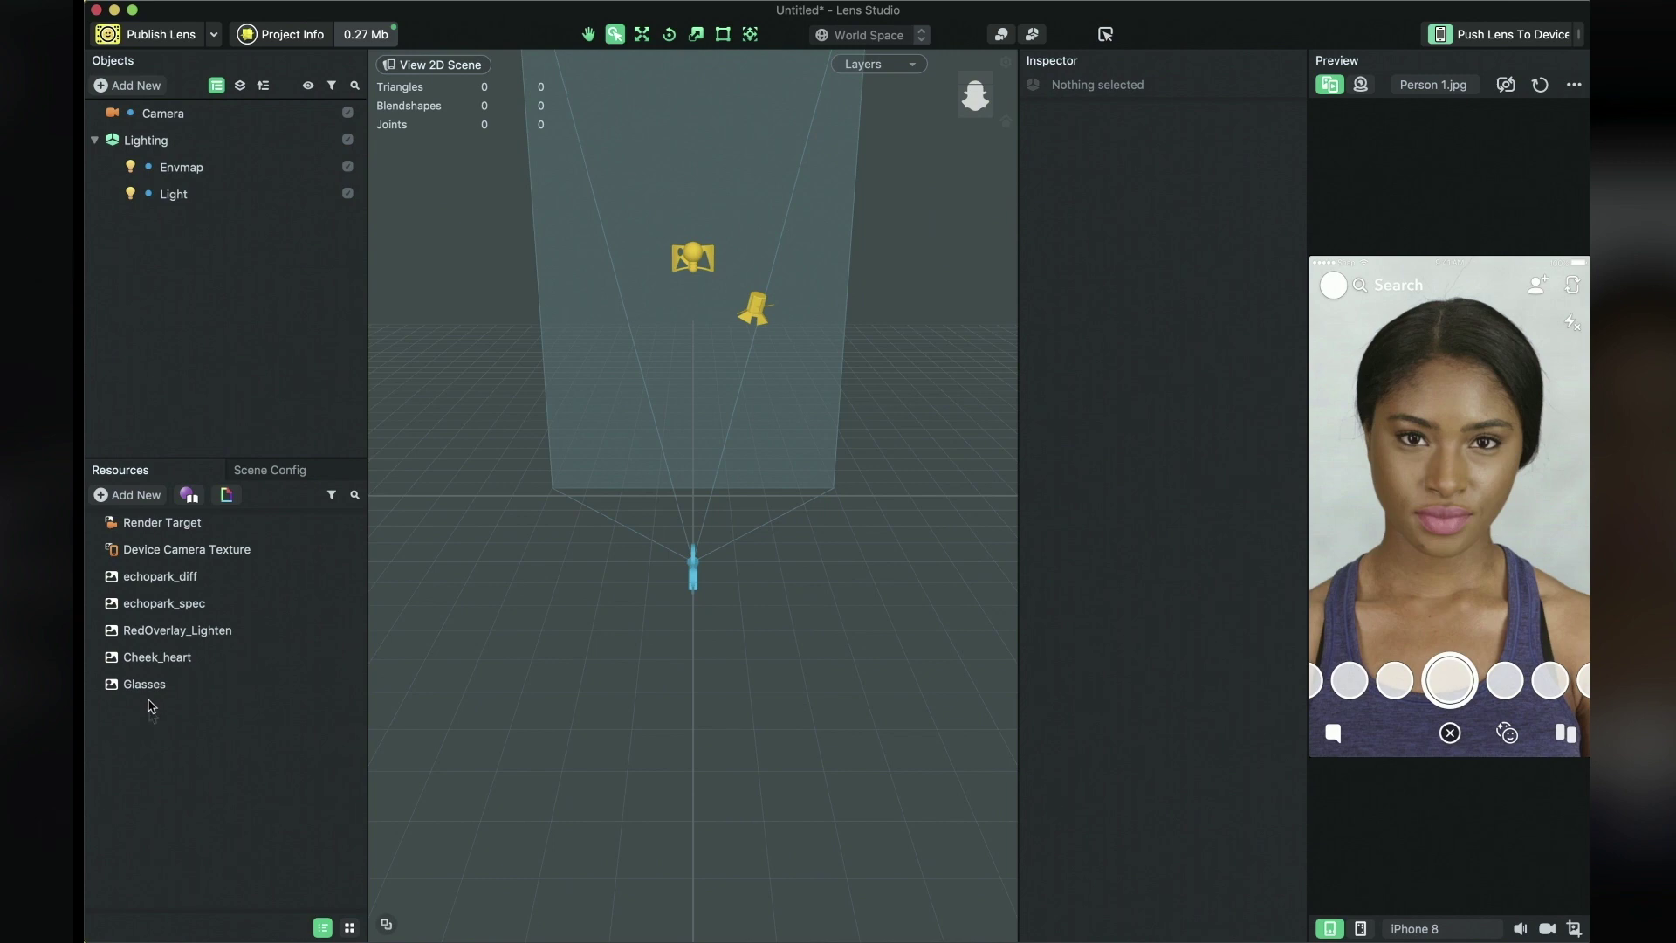
# Create the animated texture 'animation' from all ten Heart_00000–00009 PNG frames.
pyautogui.click(138, 496)
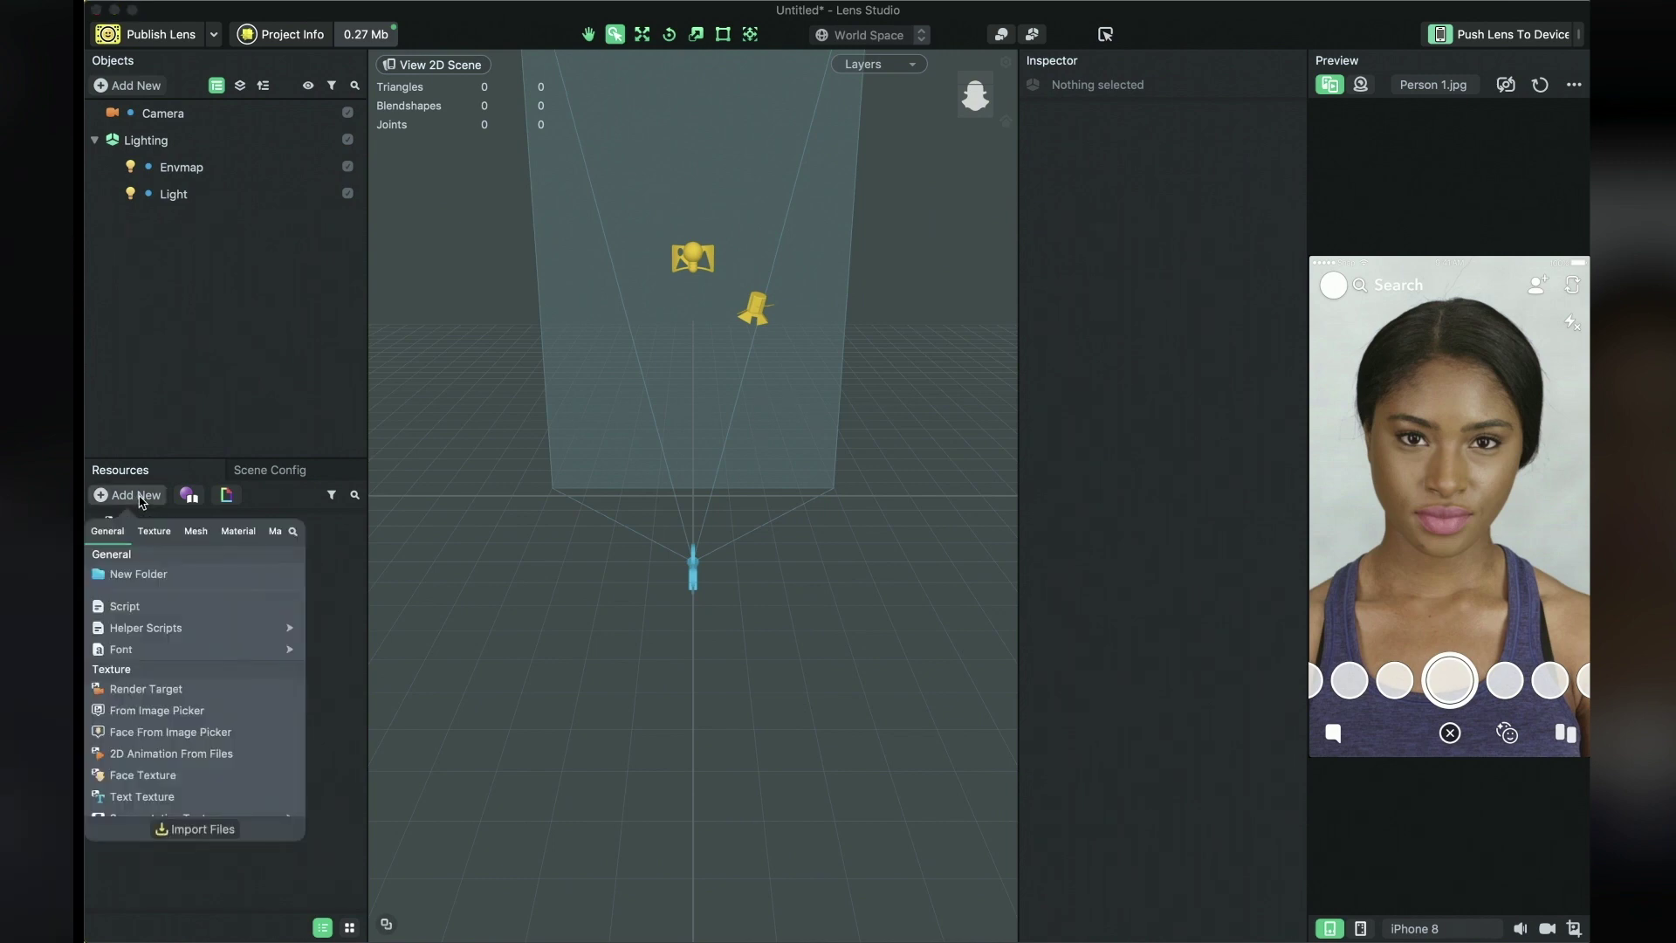
pyautogui.write('animat')
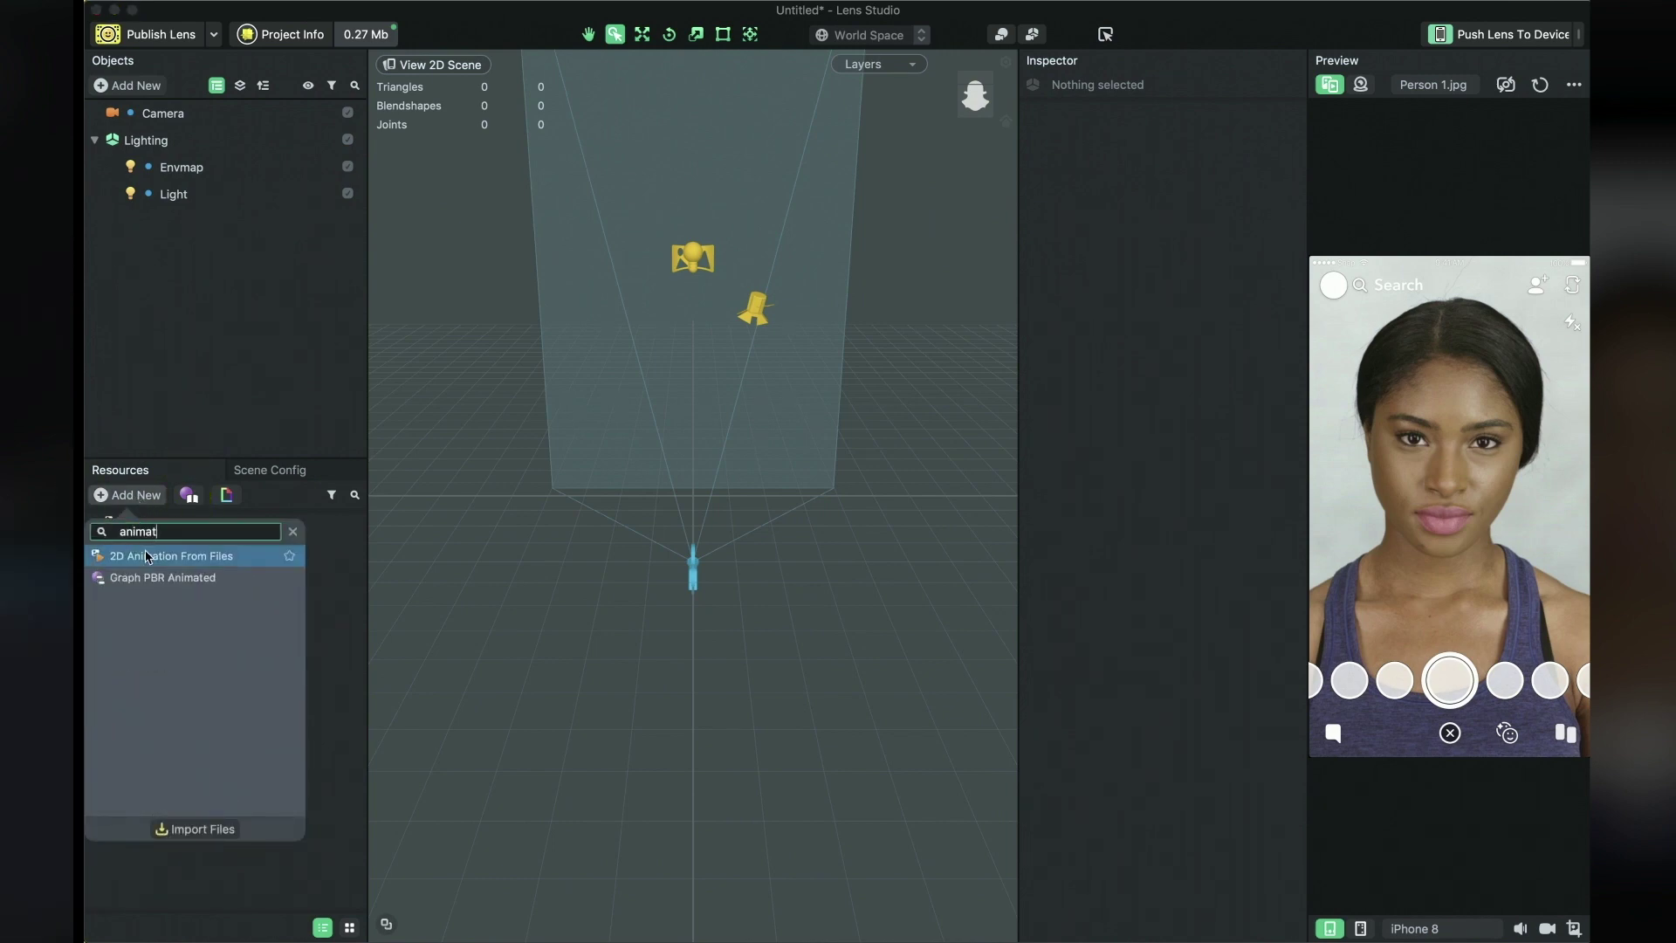
pyautogui.click(148, 559)
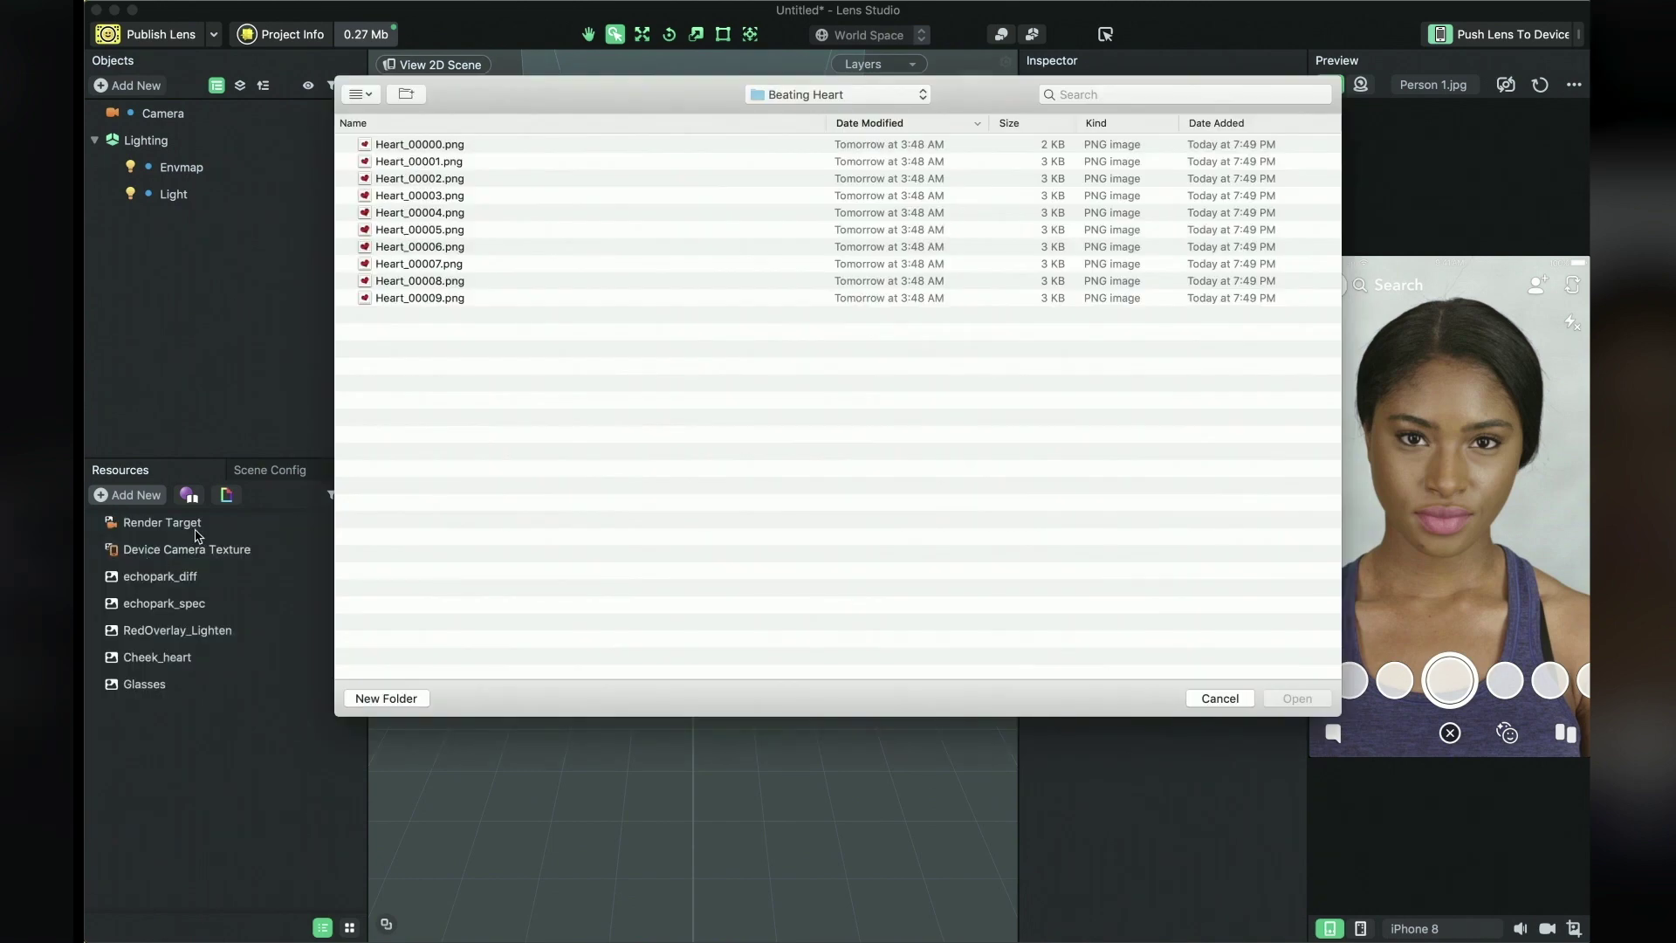
pyautogui.press('super+a')
pyautogui.click(1284, 699)
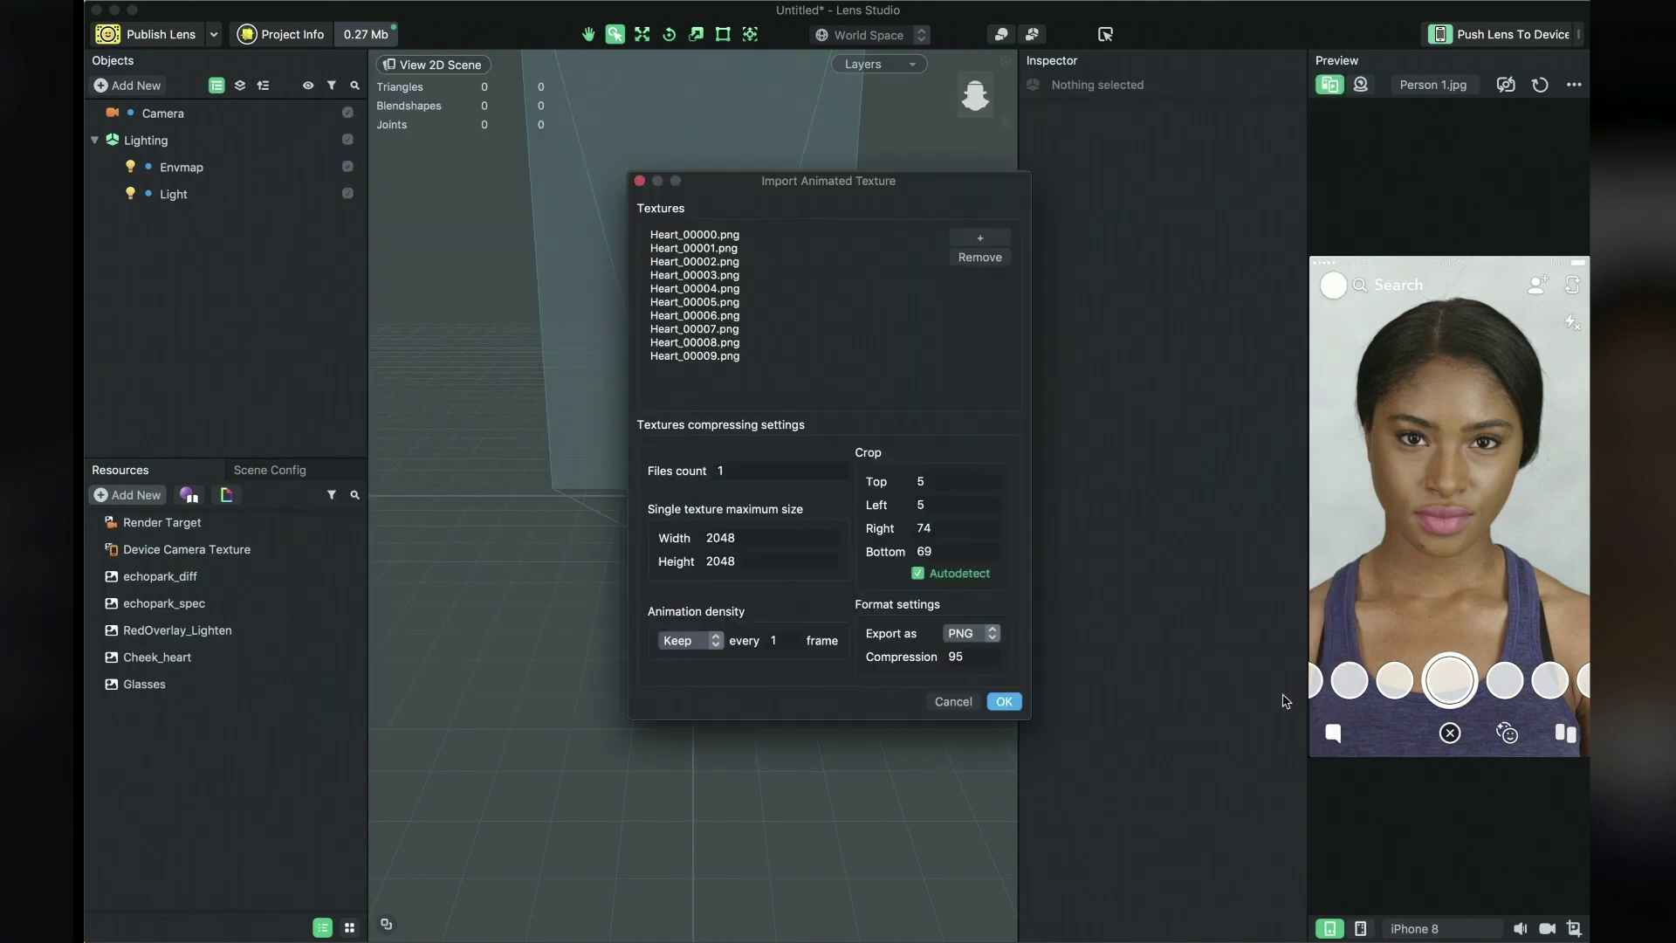
pyautogui.click(1044, 703)
# Create a second animated texture, 'animation 2', from the same Heart frames.
pyautogui.click(127, 494)
pyautogui.click(160, 560)
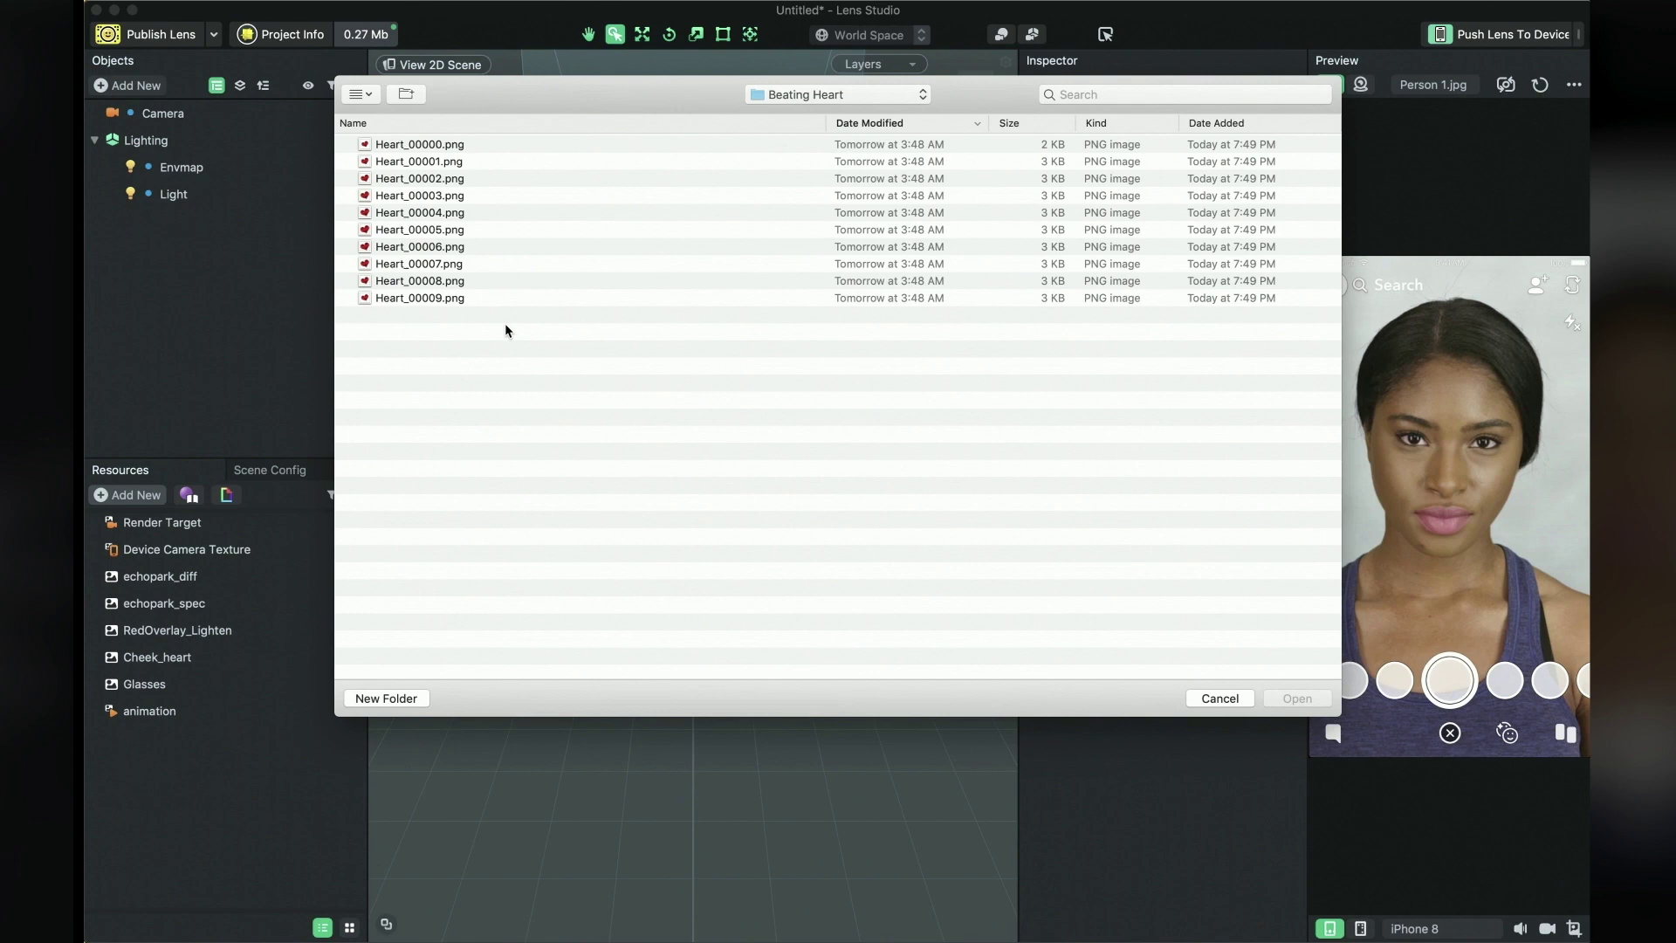
pyautogui.press('super+a')
pyautogui.press('Return')
pyautogui.press('Return')
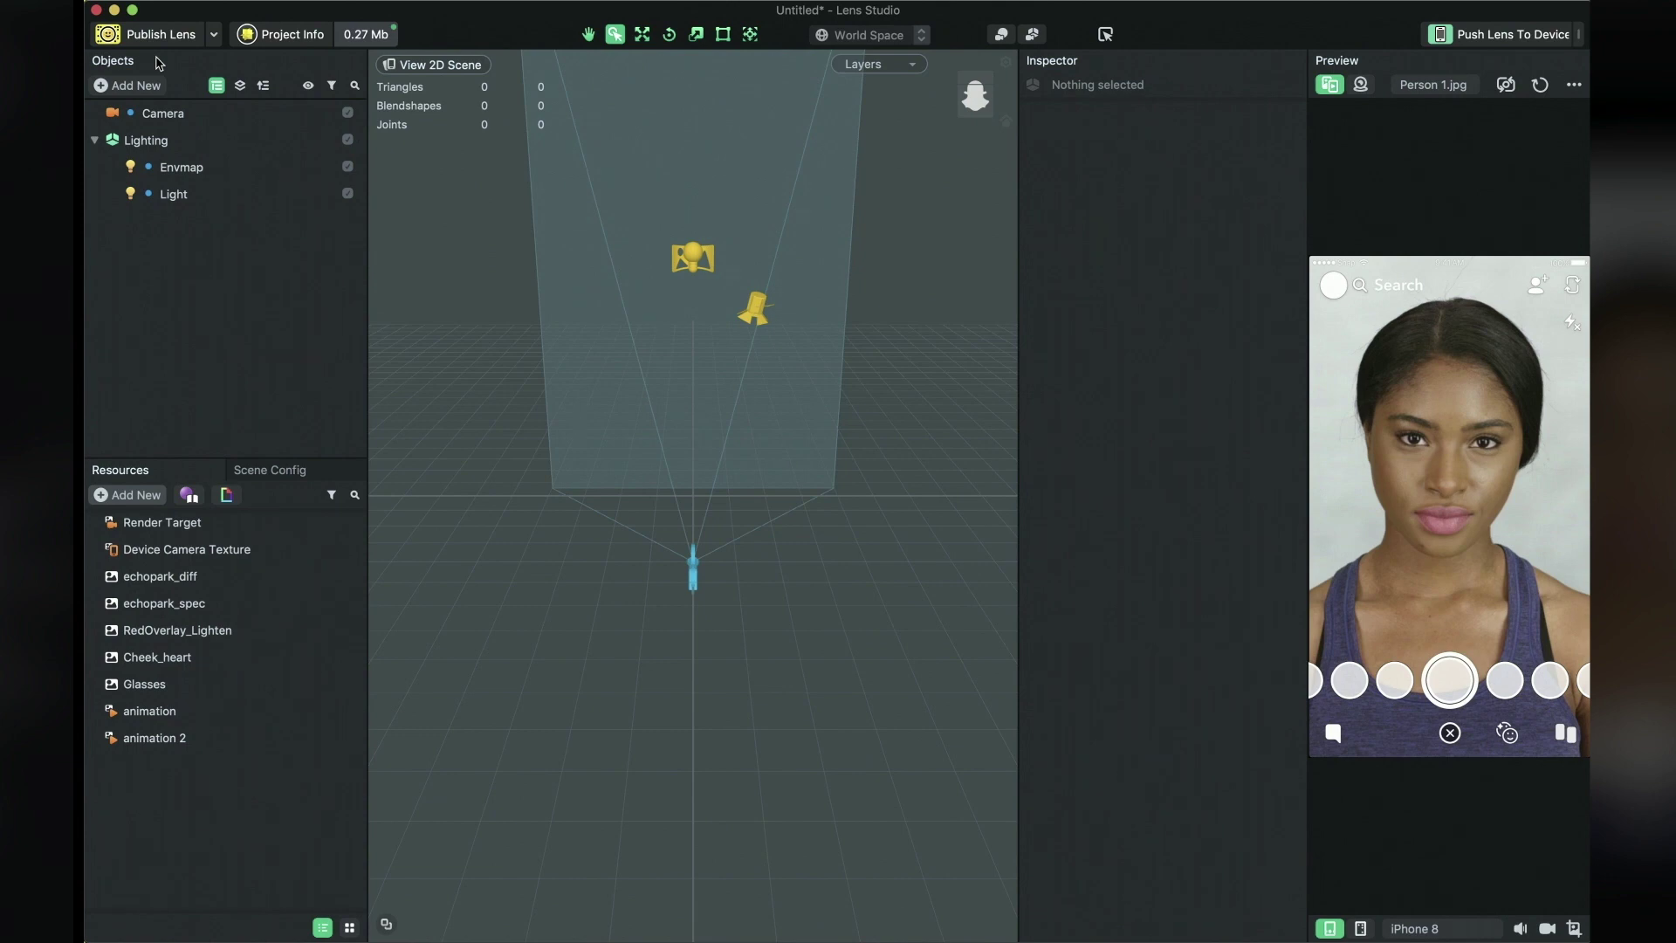
# Add a Face Image effect, creating Head Binding 1 with placeholder Image 1.
pyautogui.click(153, 82)
pyautogui.write('face')
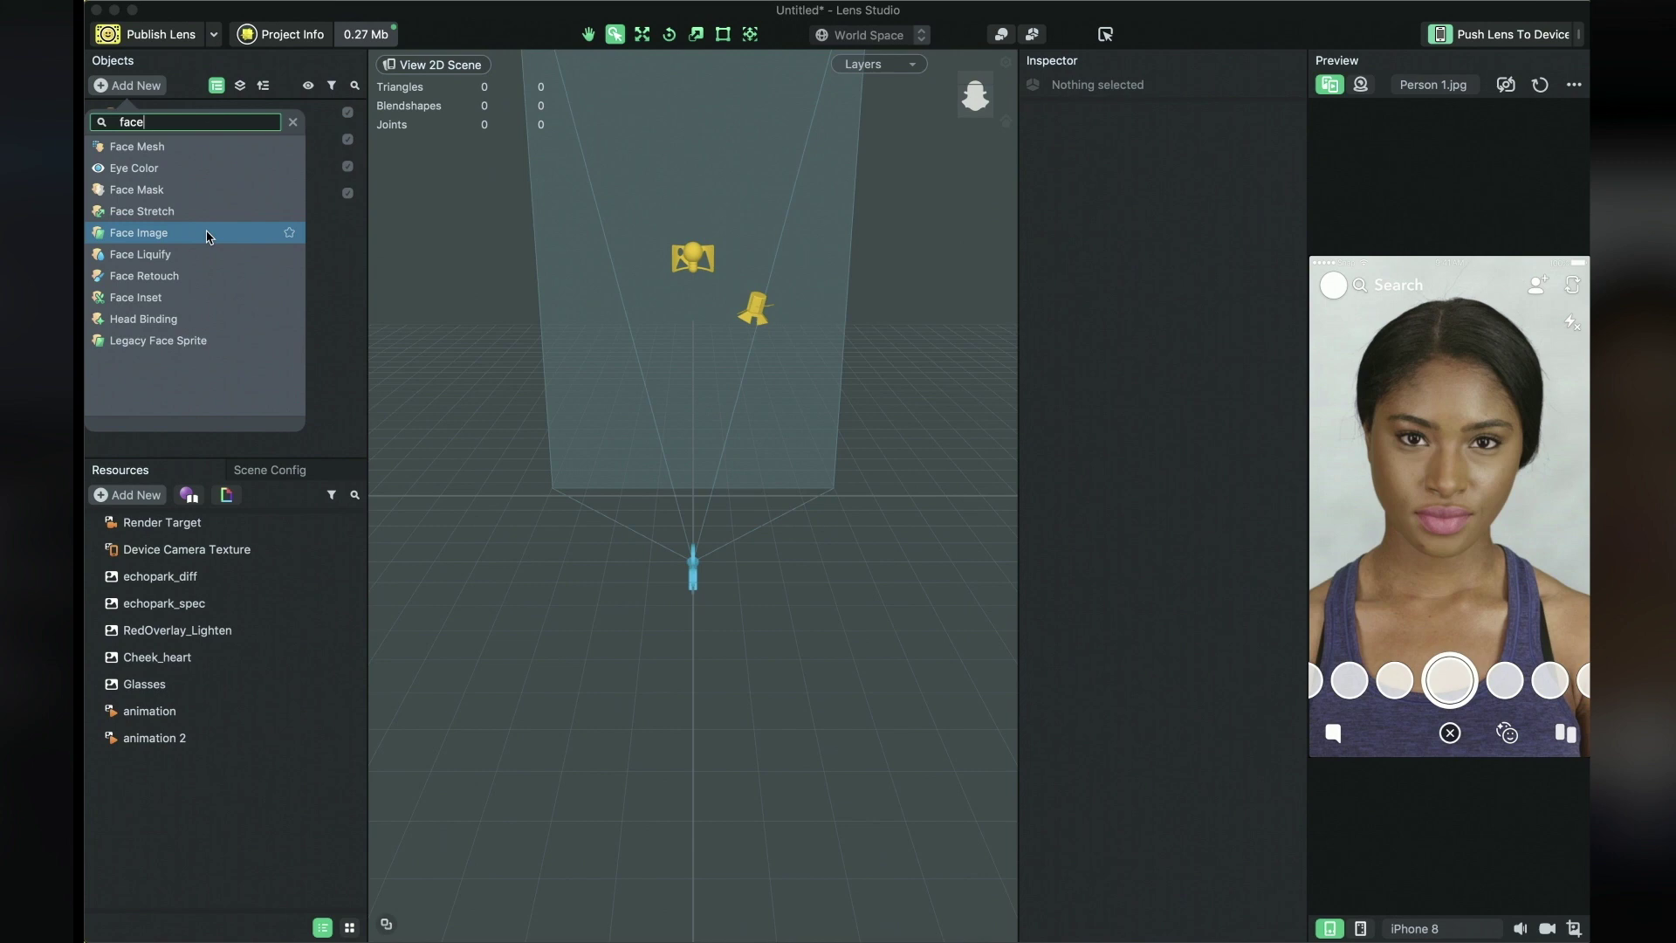
pyautogui.click(209, 234)
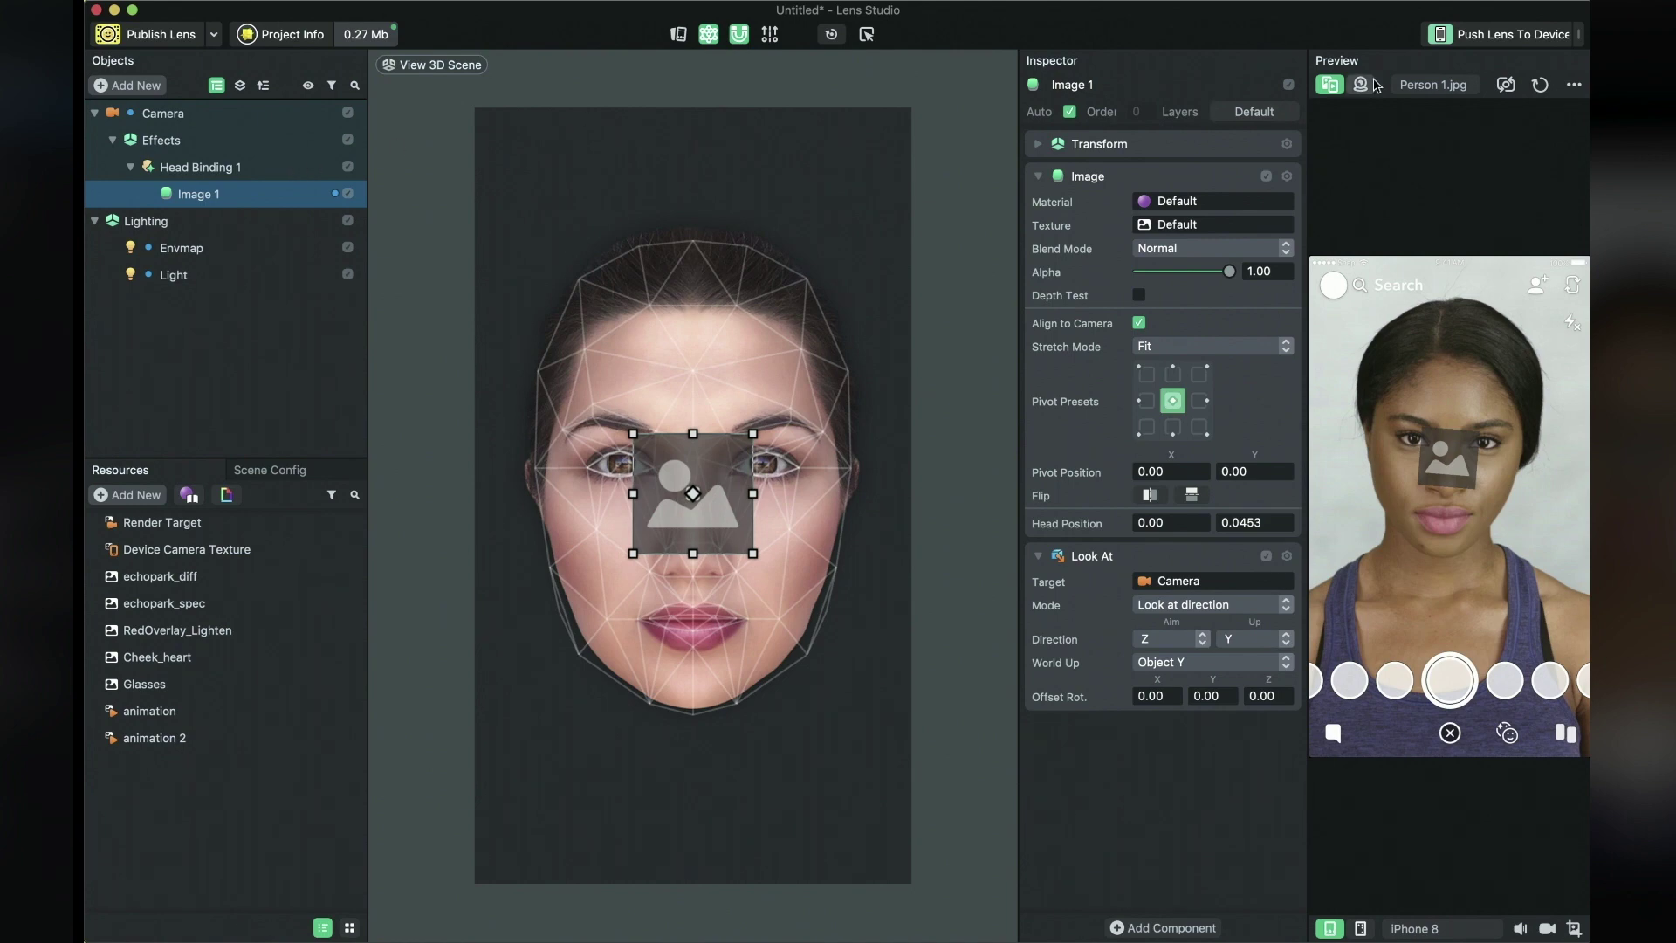
# Set the preview subject to the Smile Person 2 video.
pyautogui.click(1434, 84)
pyautogui.click(1456, 122)
pyautogui.write('smil')
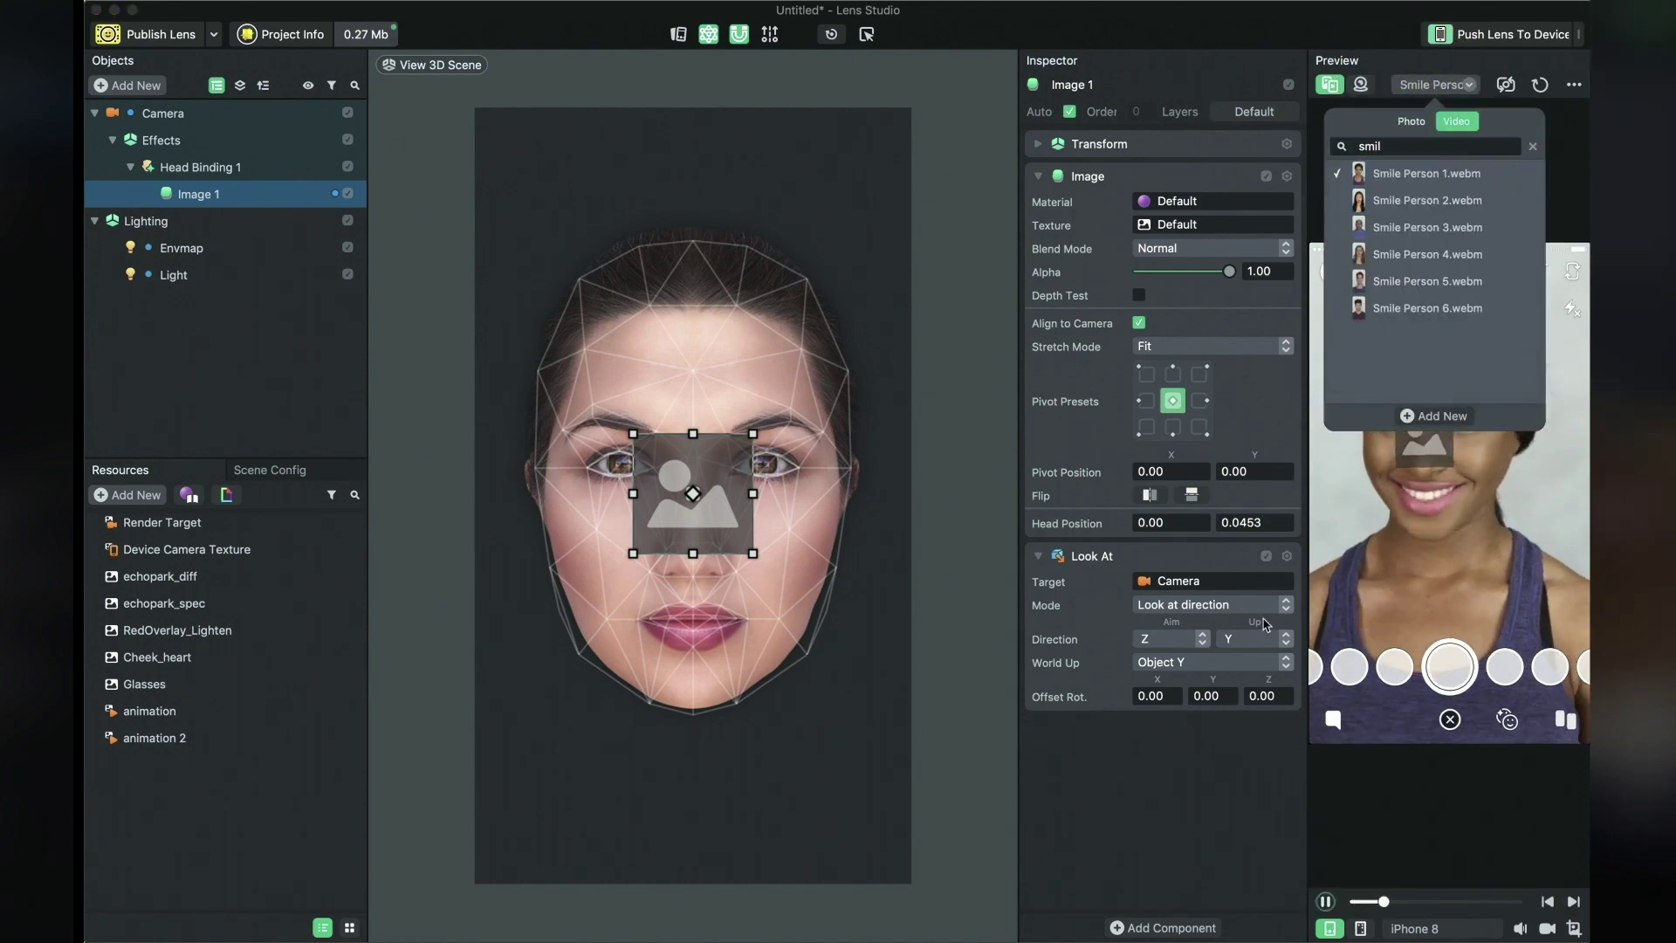
pyautogui.click(1441, 200)
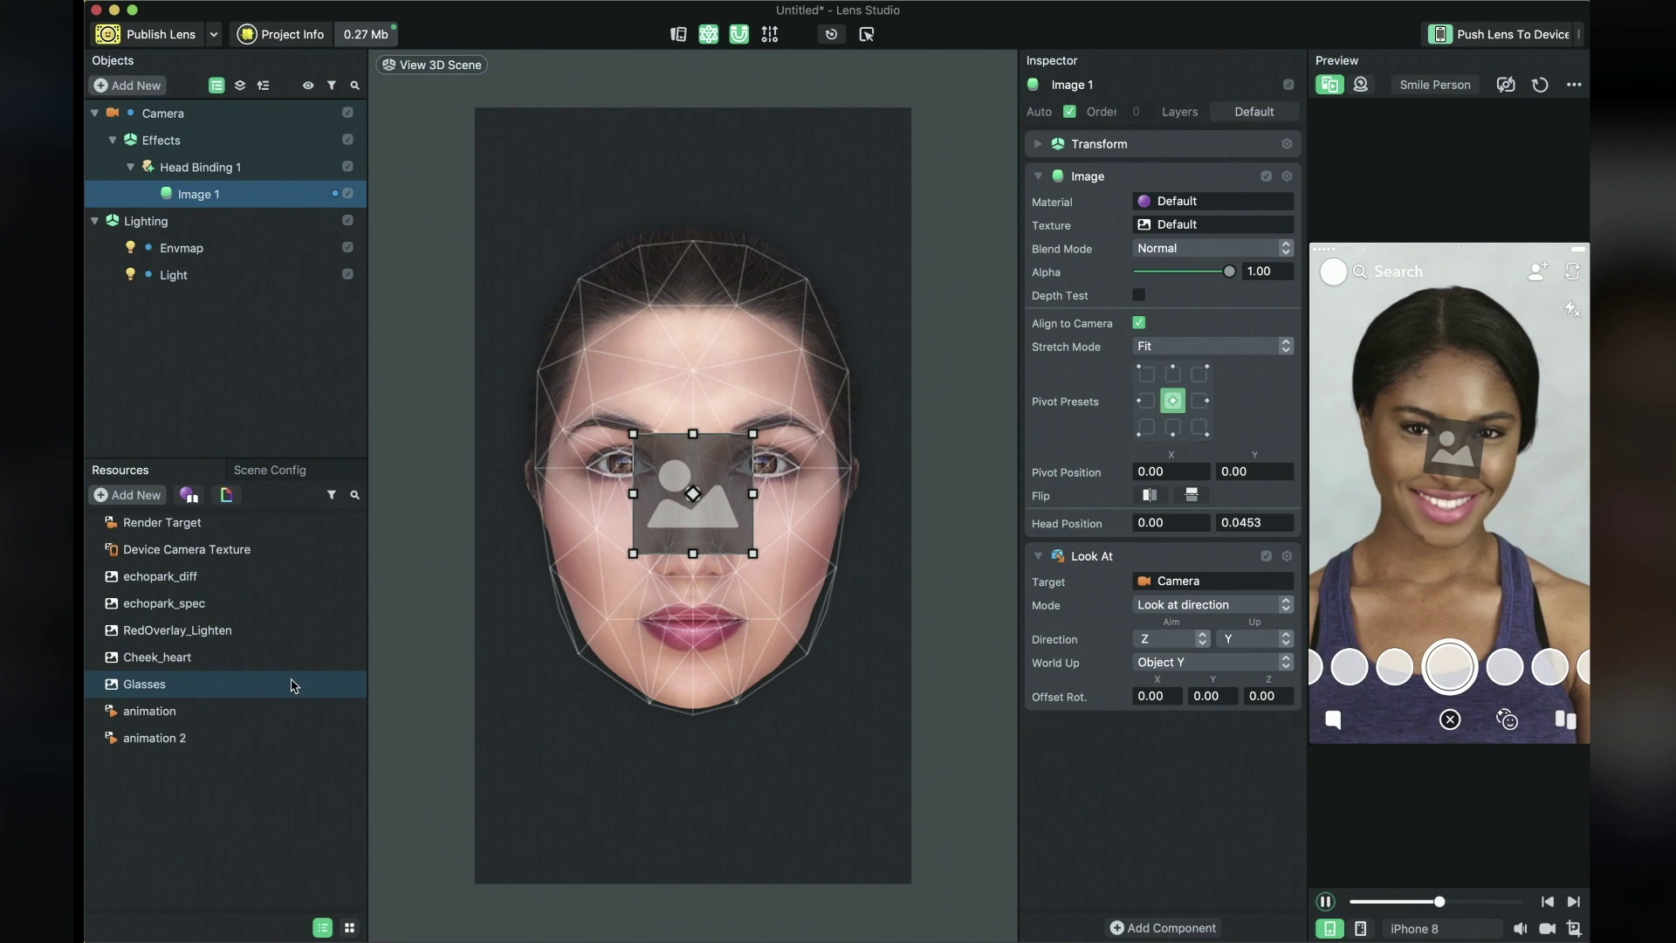
# Give Image 1 the Glasses texture, enlarge it and place it over the eyes.
pyautogui.click(293, 689)
pyautogui.moveTo(292, 689); pyautogui.dragTo(1217, 225)
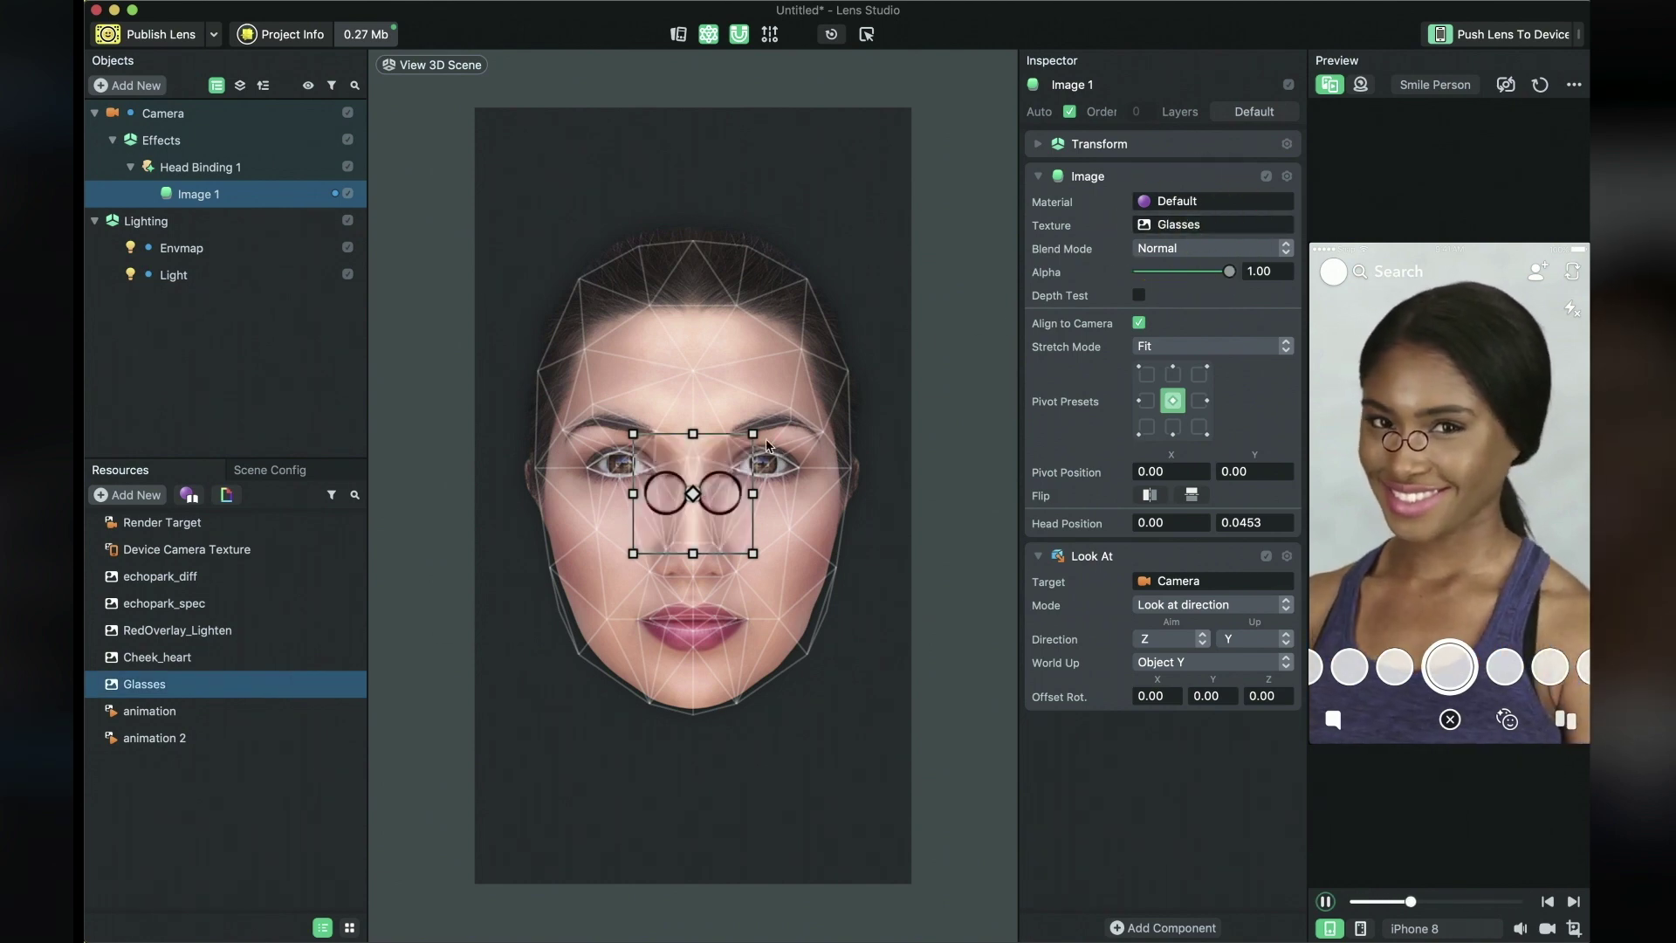
pyautogui.moveTo(752, 434); pyautogui.dragTo(1011, 257)
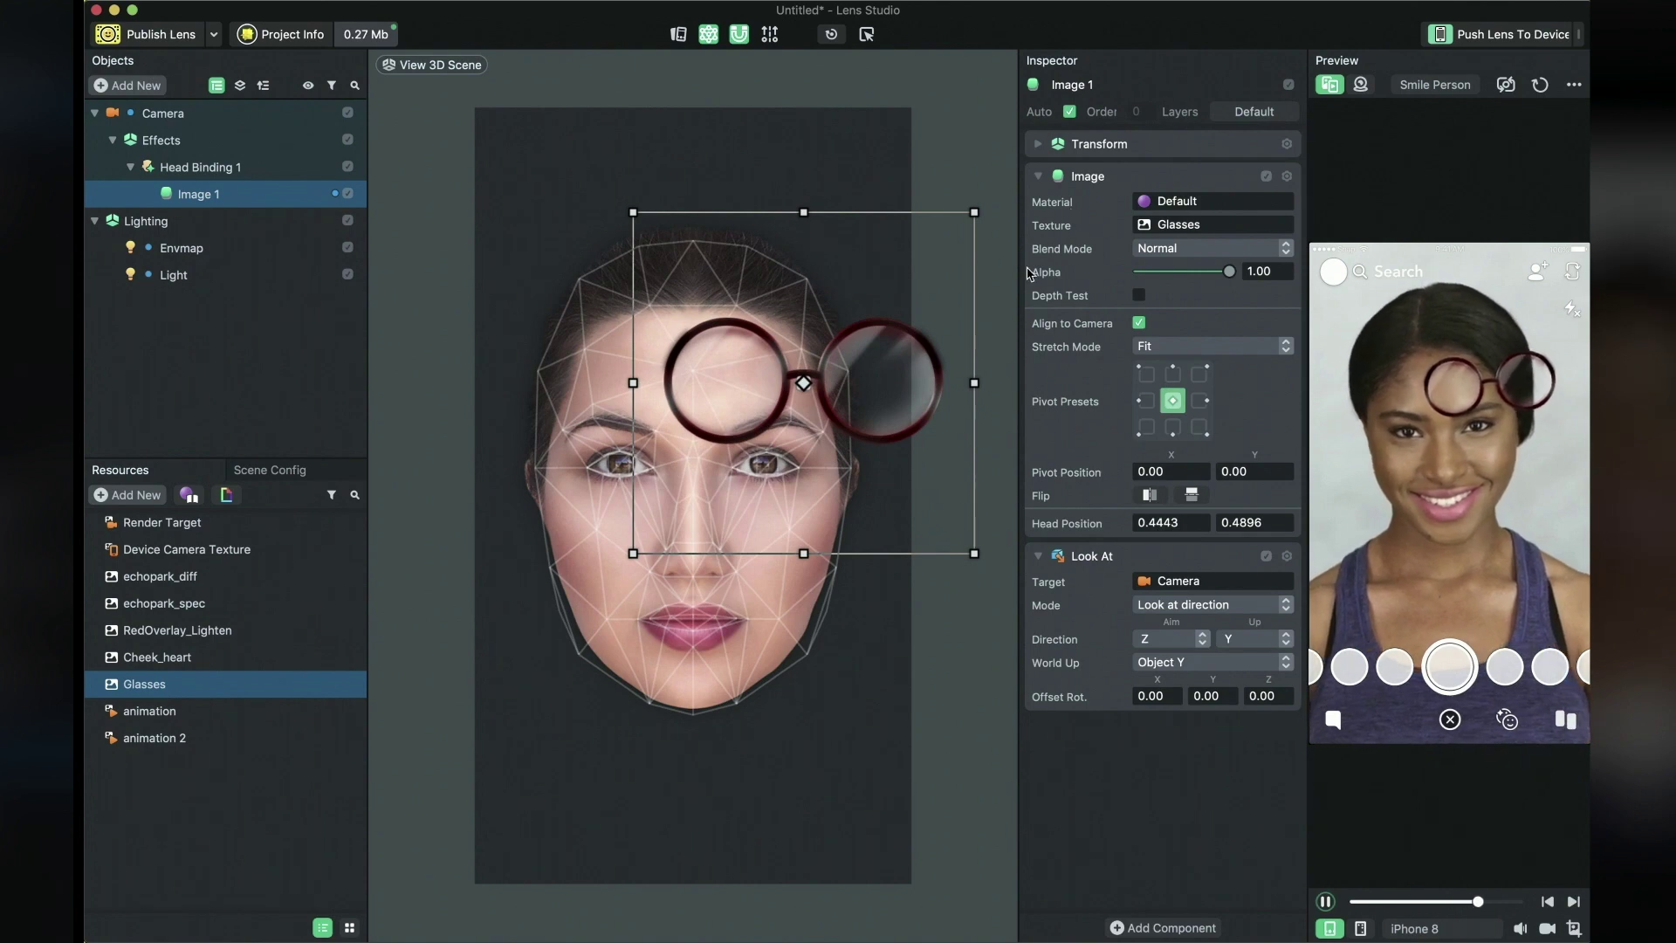
pyautogui.moveTo(932, 354); pyautogui.dragTo(822, 439)
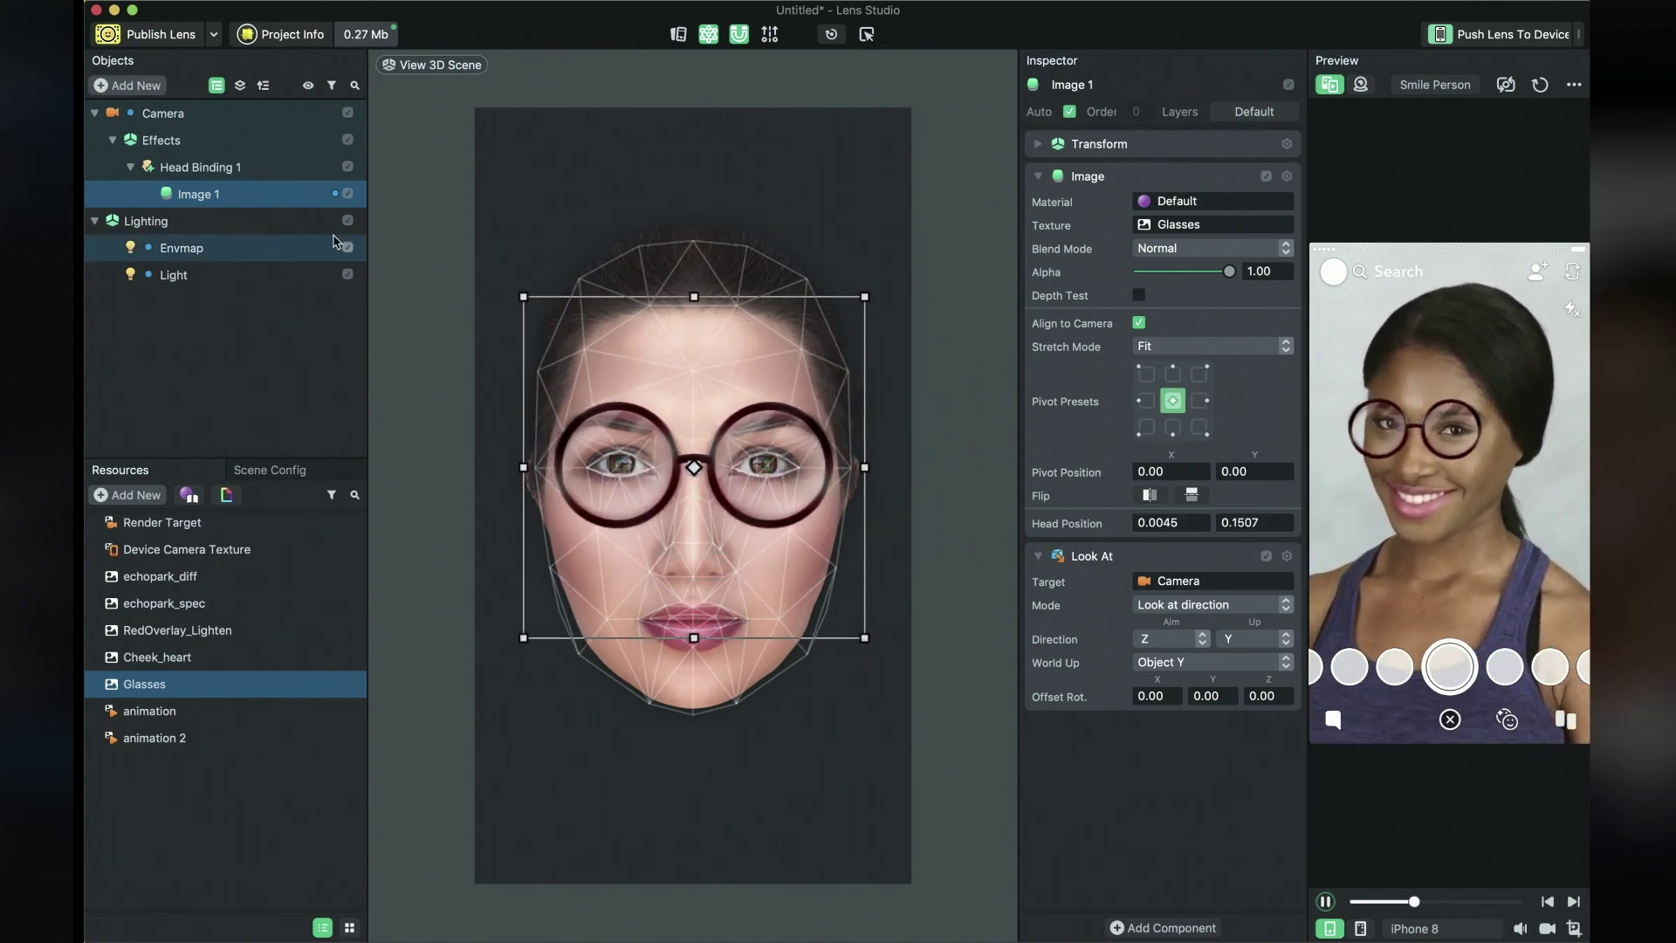
# Add a second Face Image showing animation 2 as a heart flower at the top of the head.
pyautogui.click(151, 92)
pyautogui.write('face')
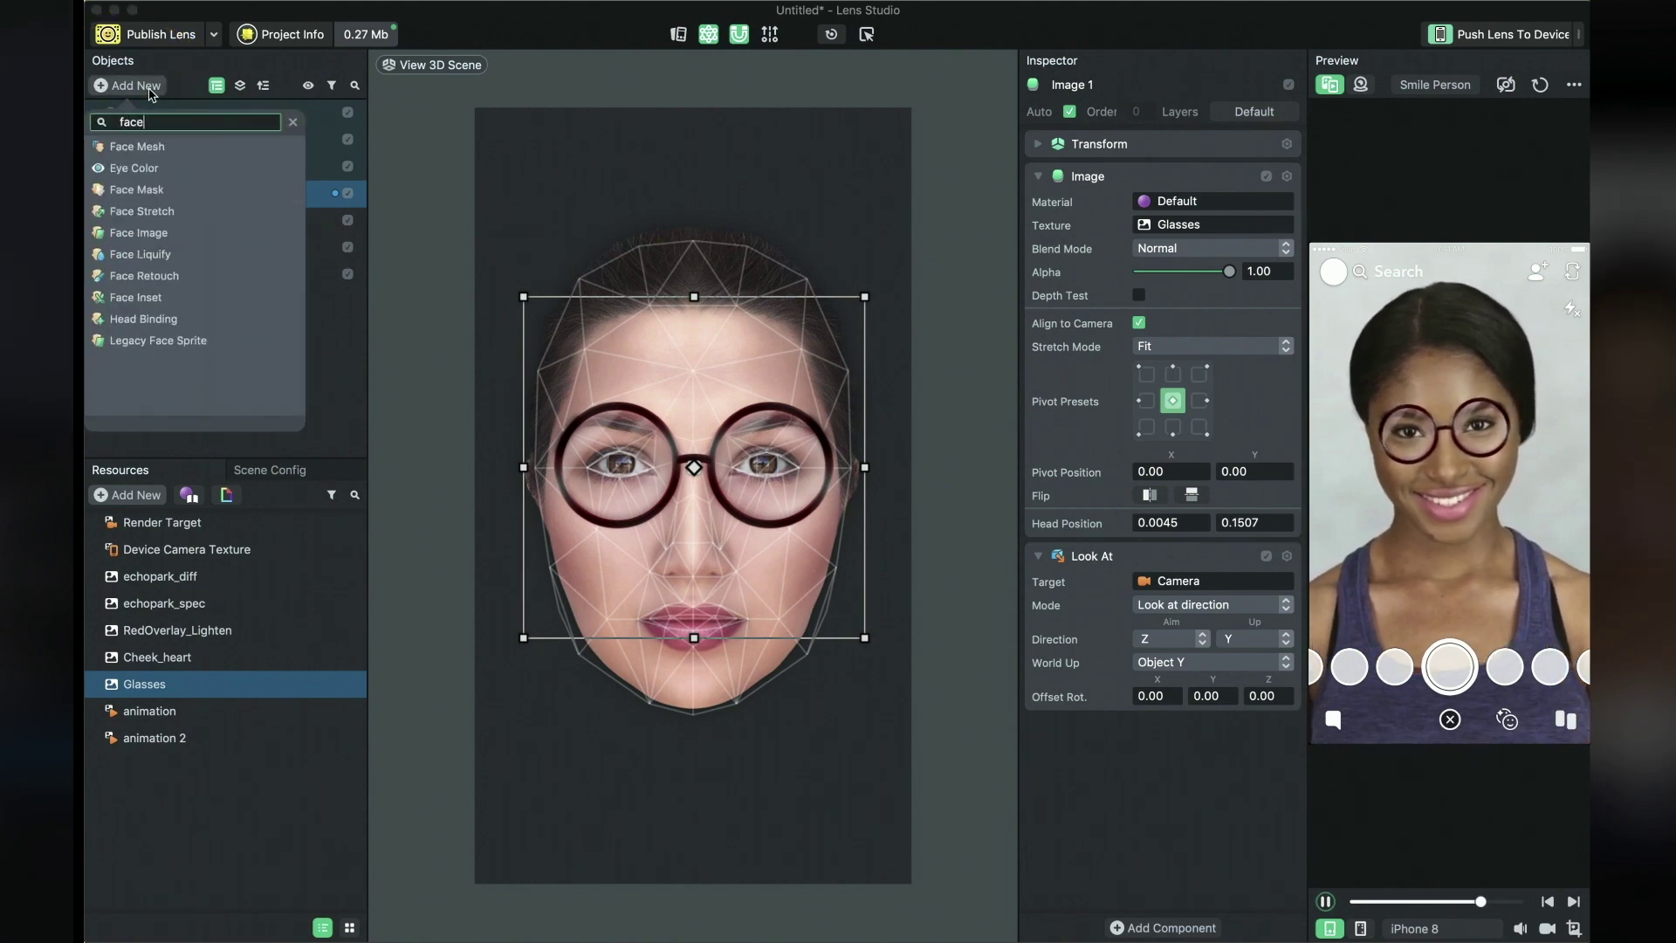
pyautogui.click(168, 220)
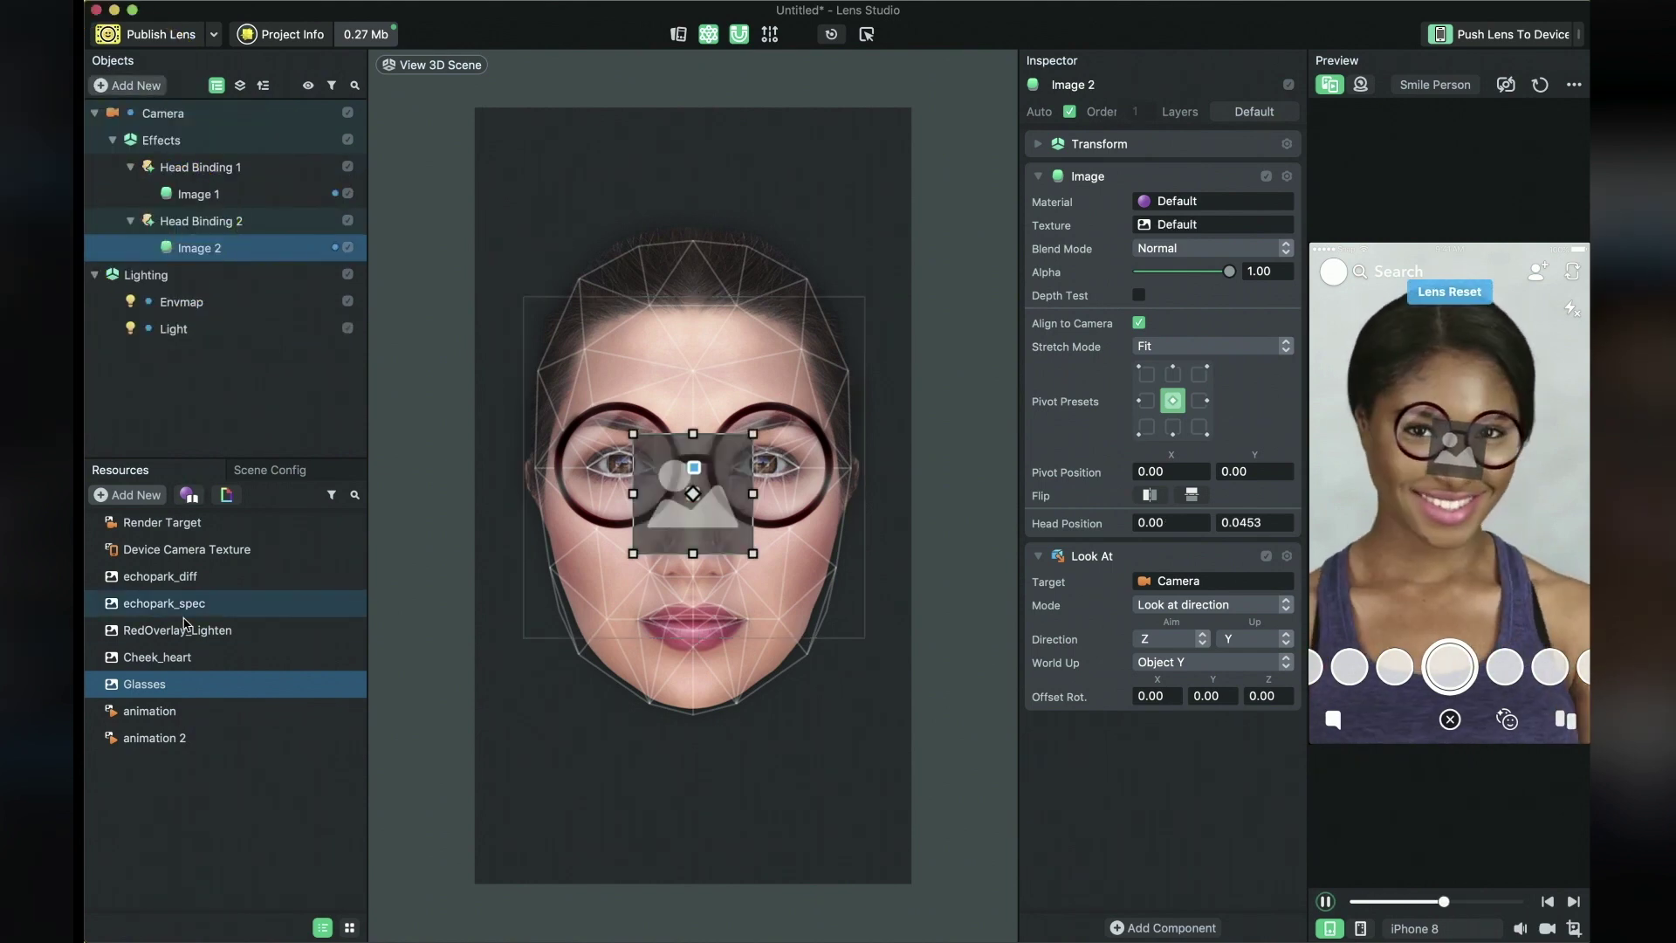
pyautogui.moveTo(153, 738); pyautogui.dragTo(1191, 227)
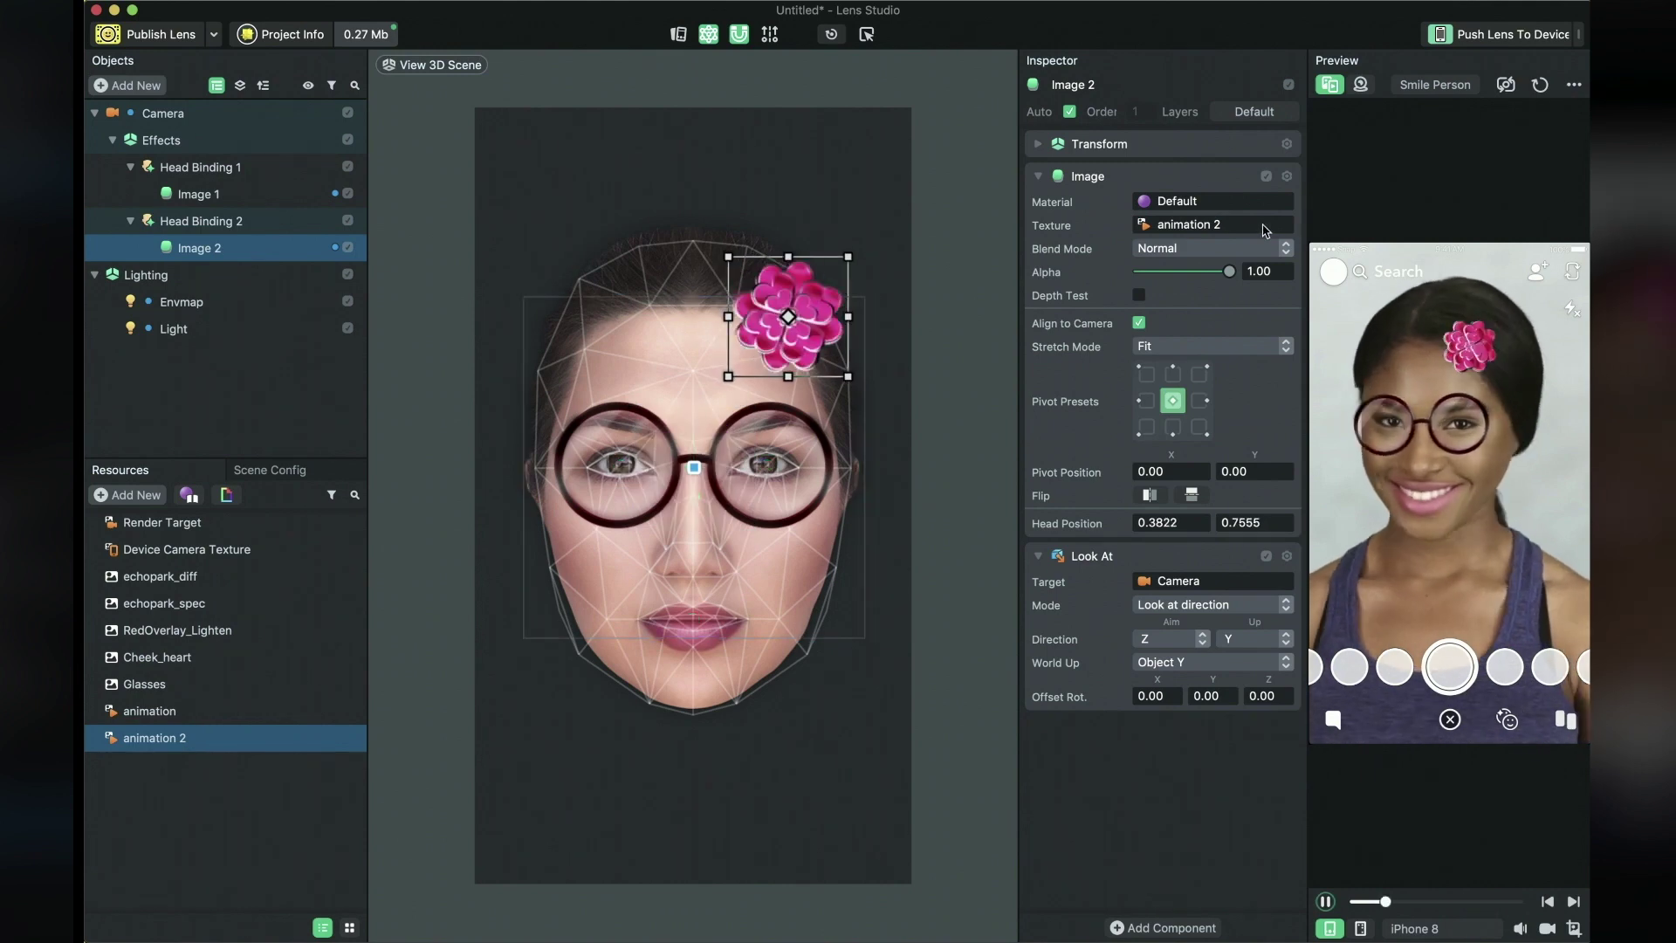
pyautogui.click(1290, 282)
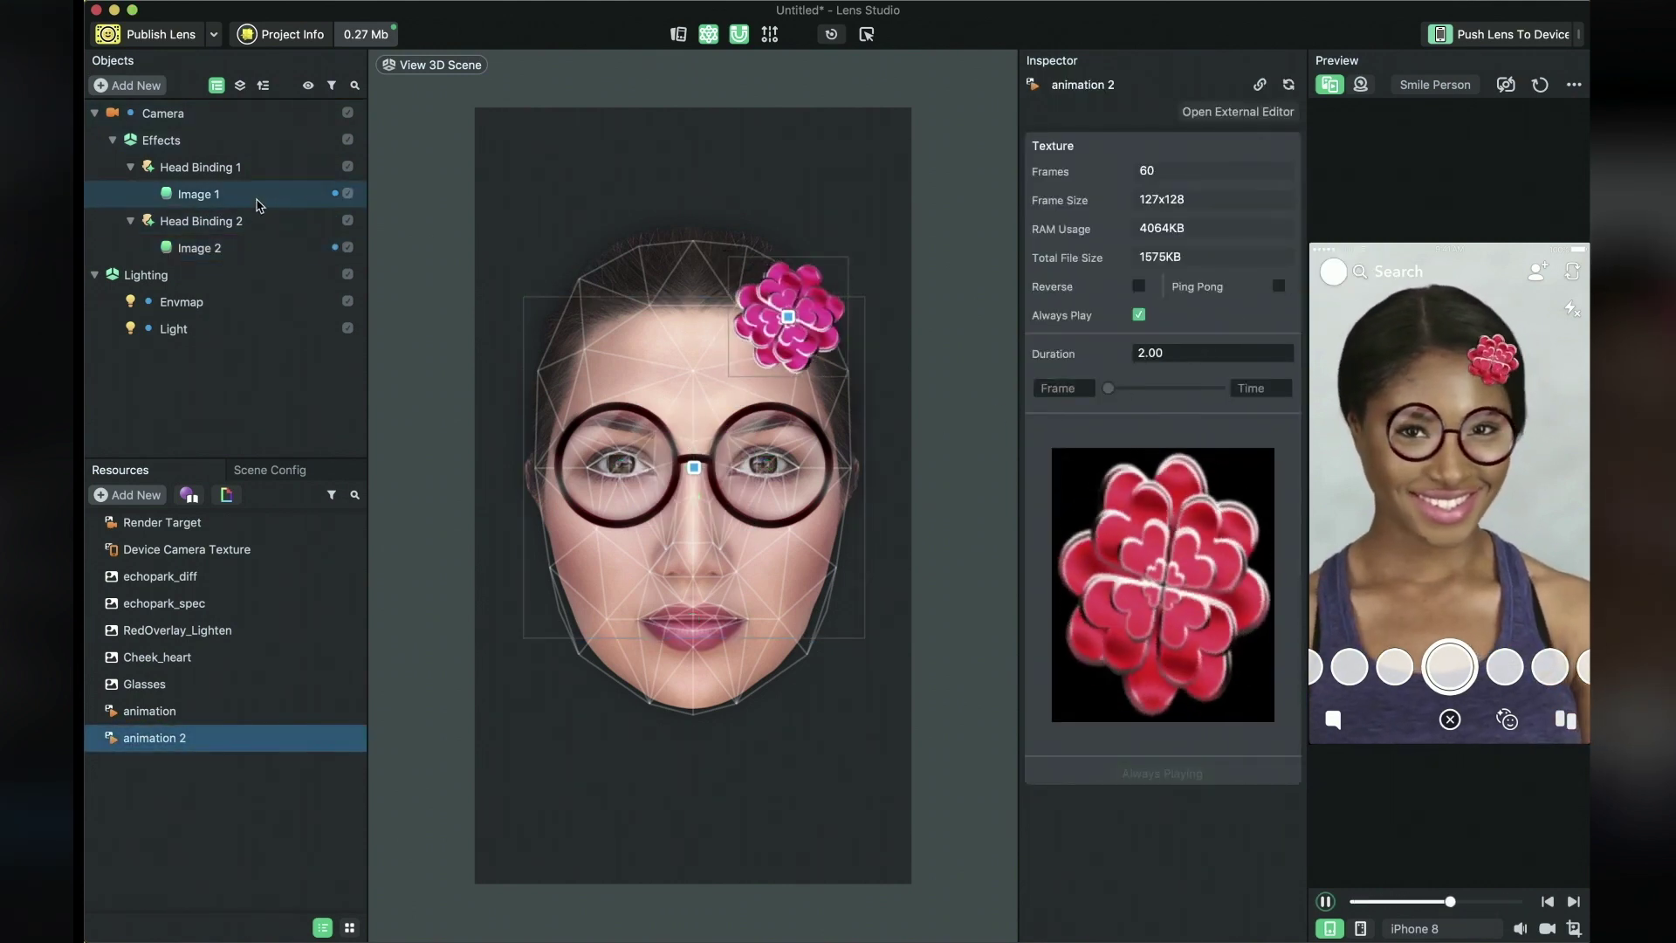
pyautogui.click(256, 198)
# Duplicate the image, nest it under Image 1, give it the animation texture and shrink it to 0.1615 beside the left rim.
pyautogui.rightClick(257, 204)
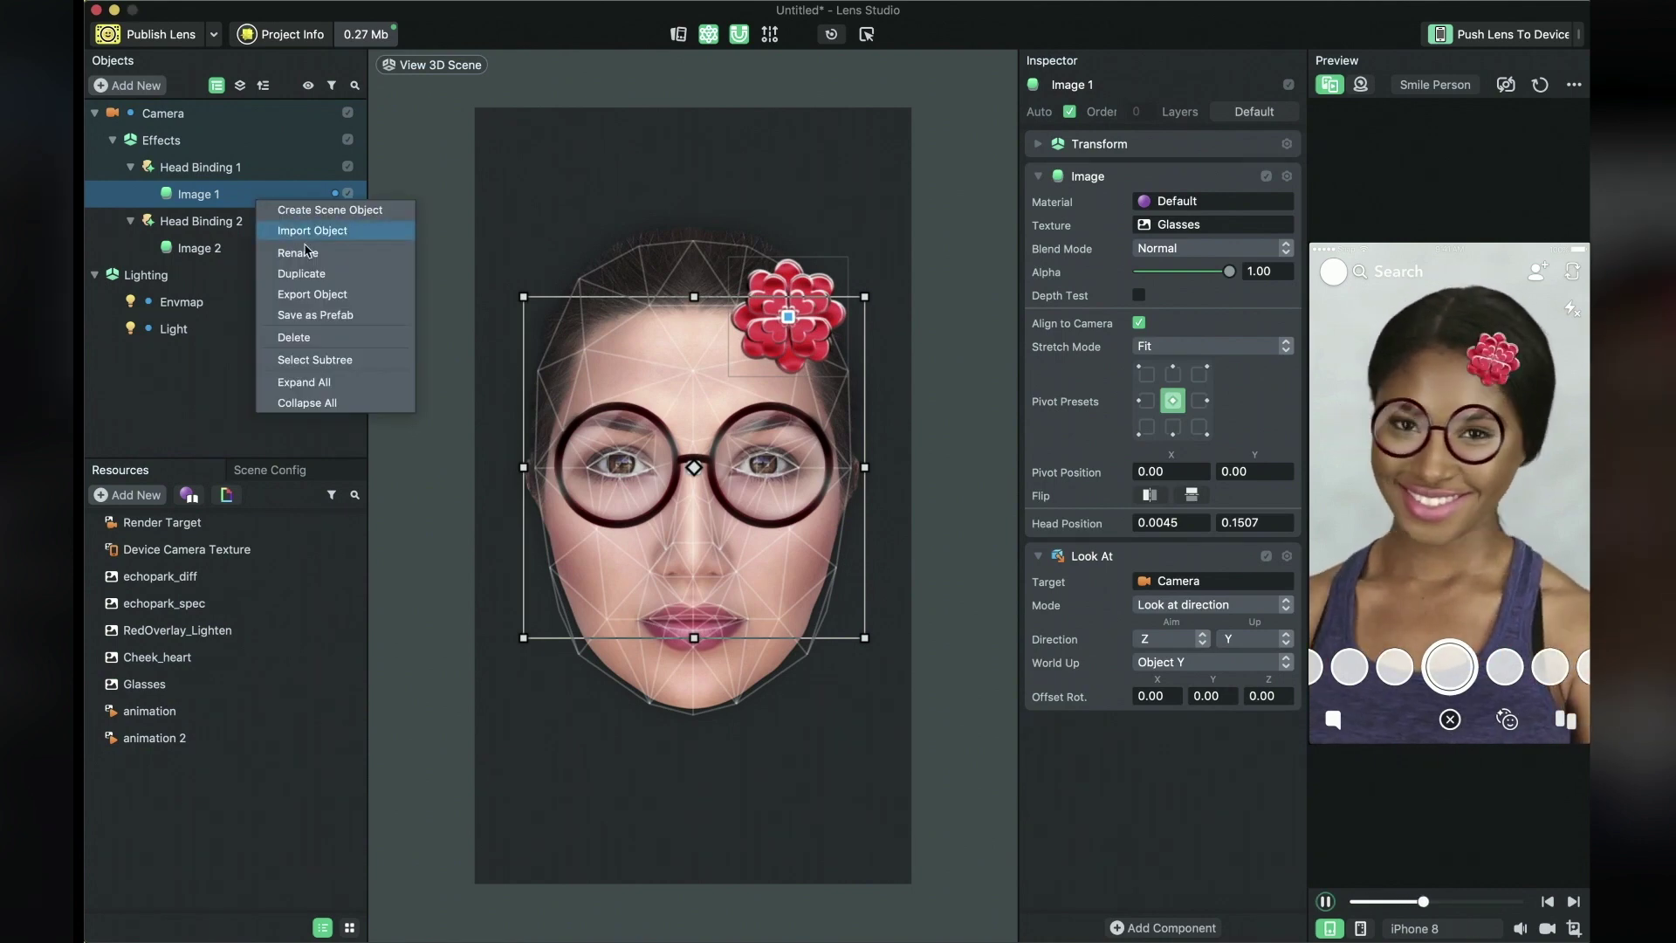
pyautogui.click(316, 274)
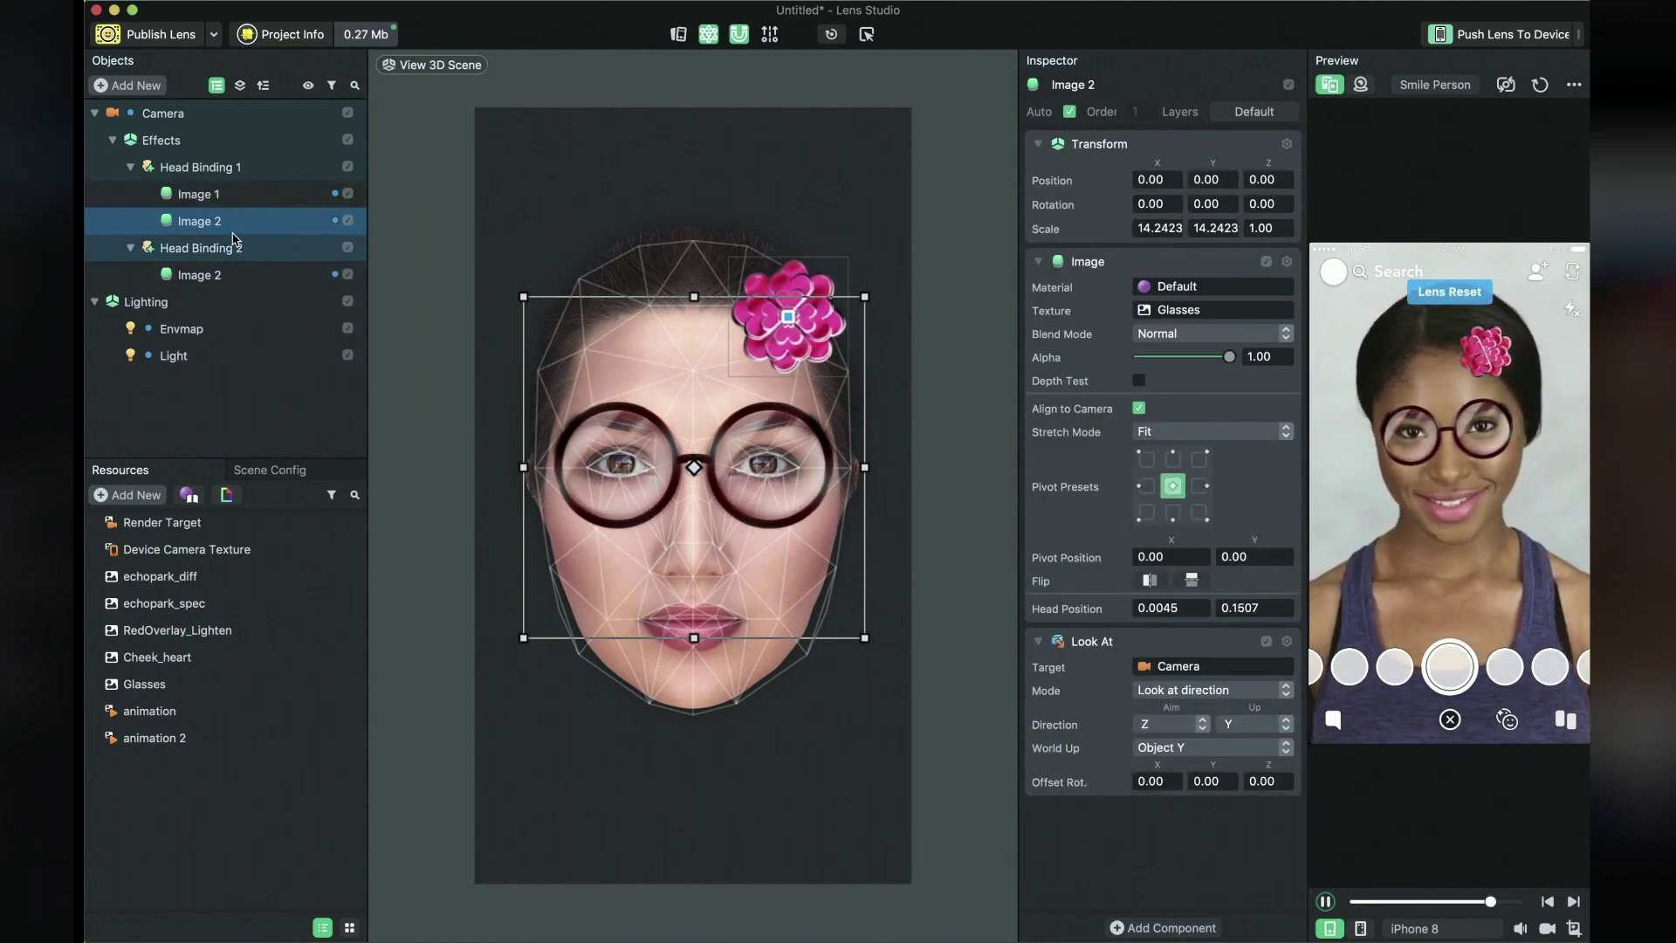
pyautogui.moveTo(213, 232); pyautogui.dragTo(240, 198)
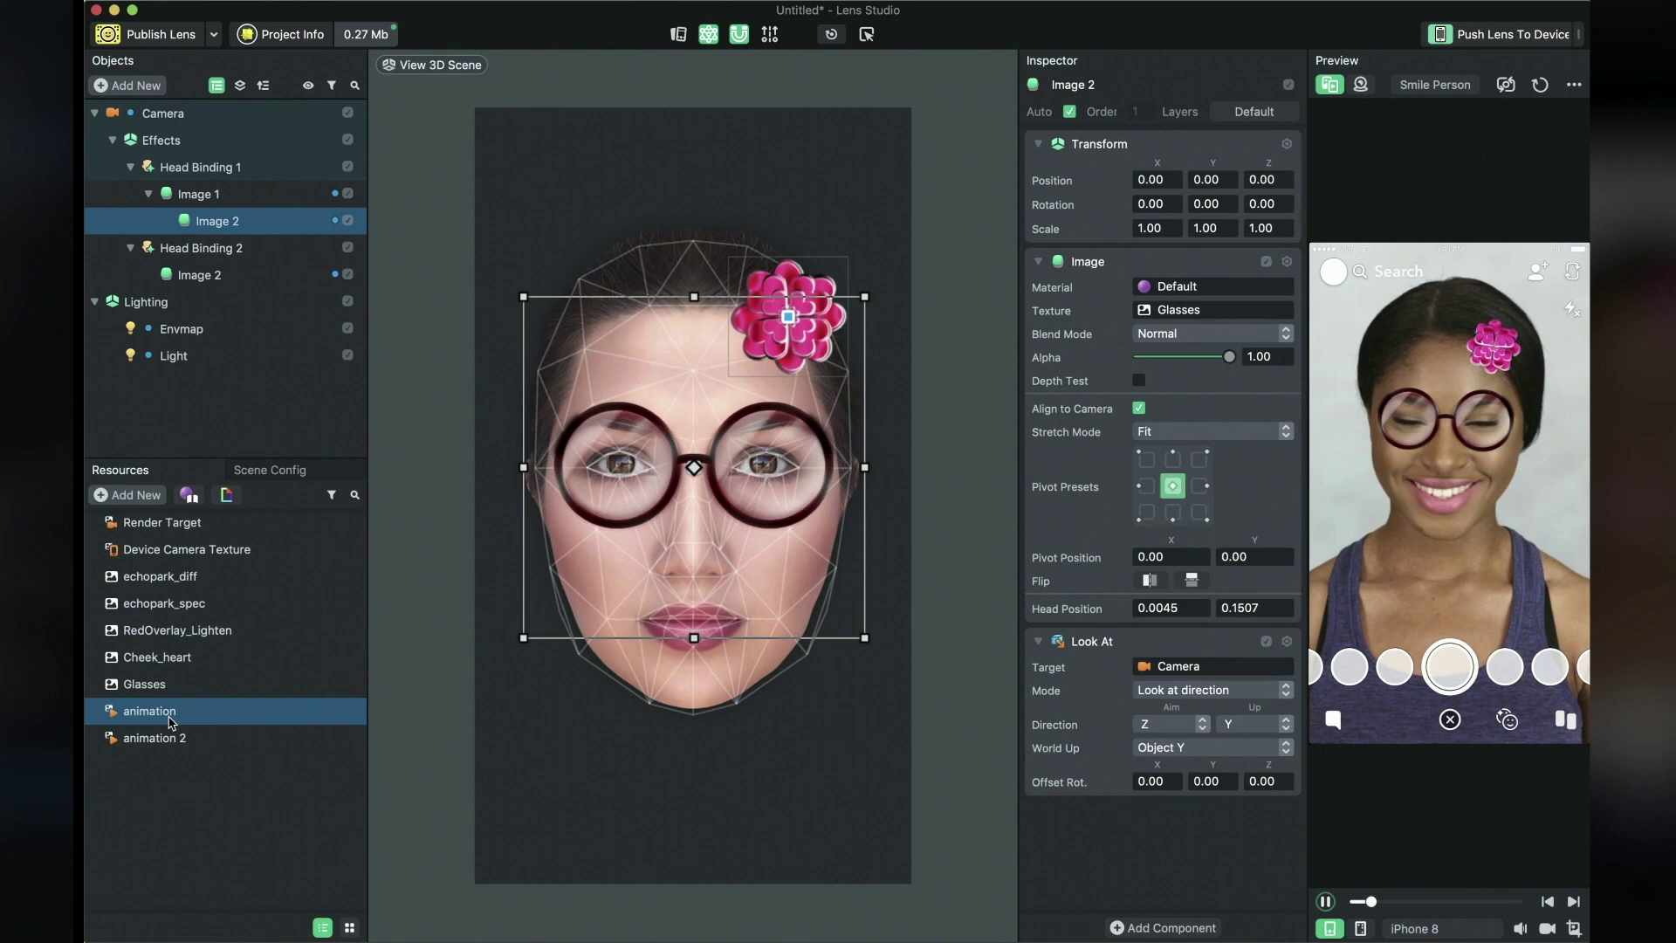
pyautogui.moveTo(171, 721); pyautogui.dragTo(1144, 316)
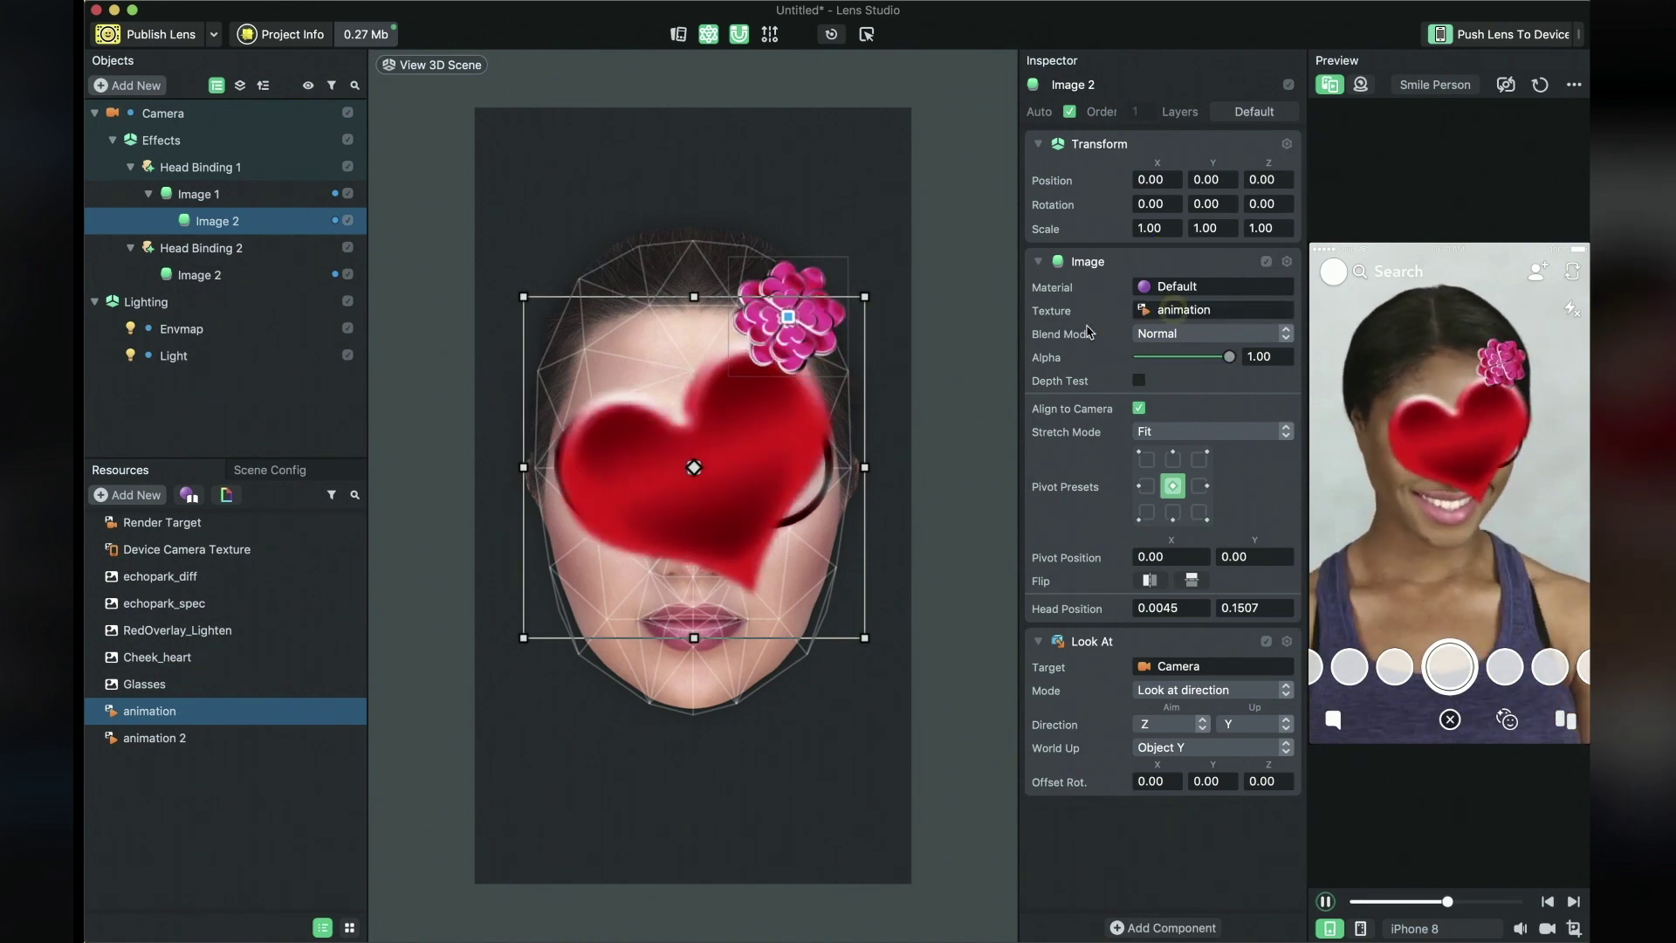
pyautogui.moveTo(865, 297); pyautogui.dragTo(568, 417)
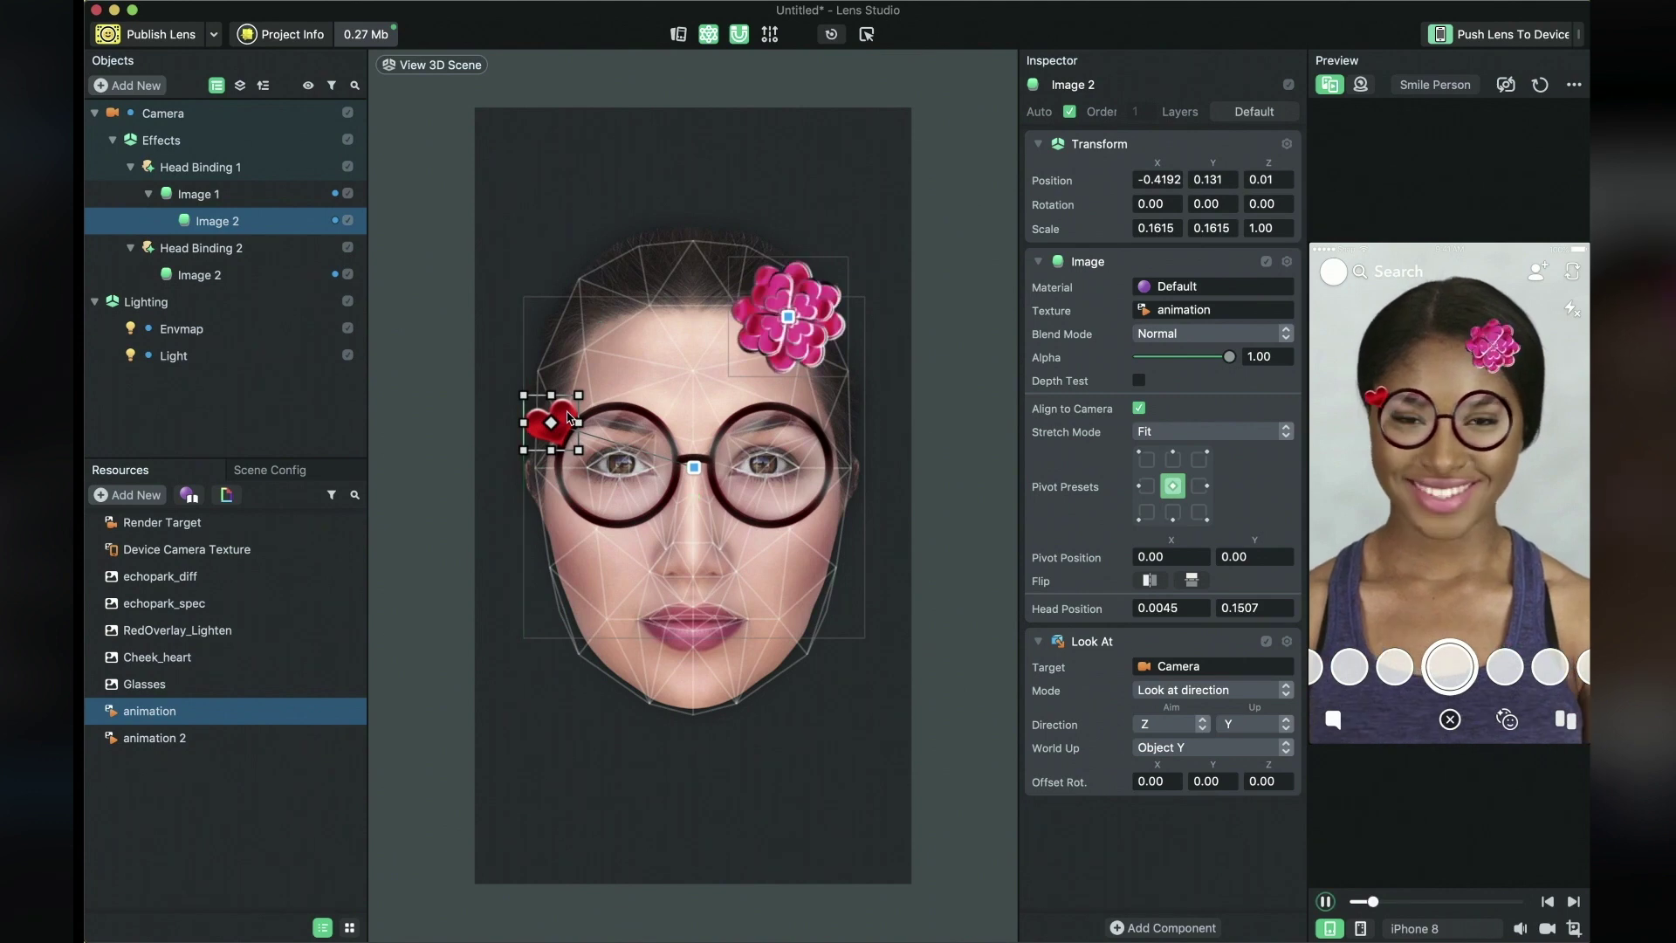
# Duplicate the heart as Image 3, move it beside the right rim and flip it horizontally.
pyautogui.rightClick(300, 226)
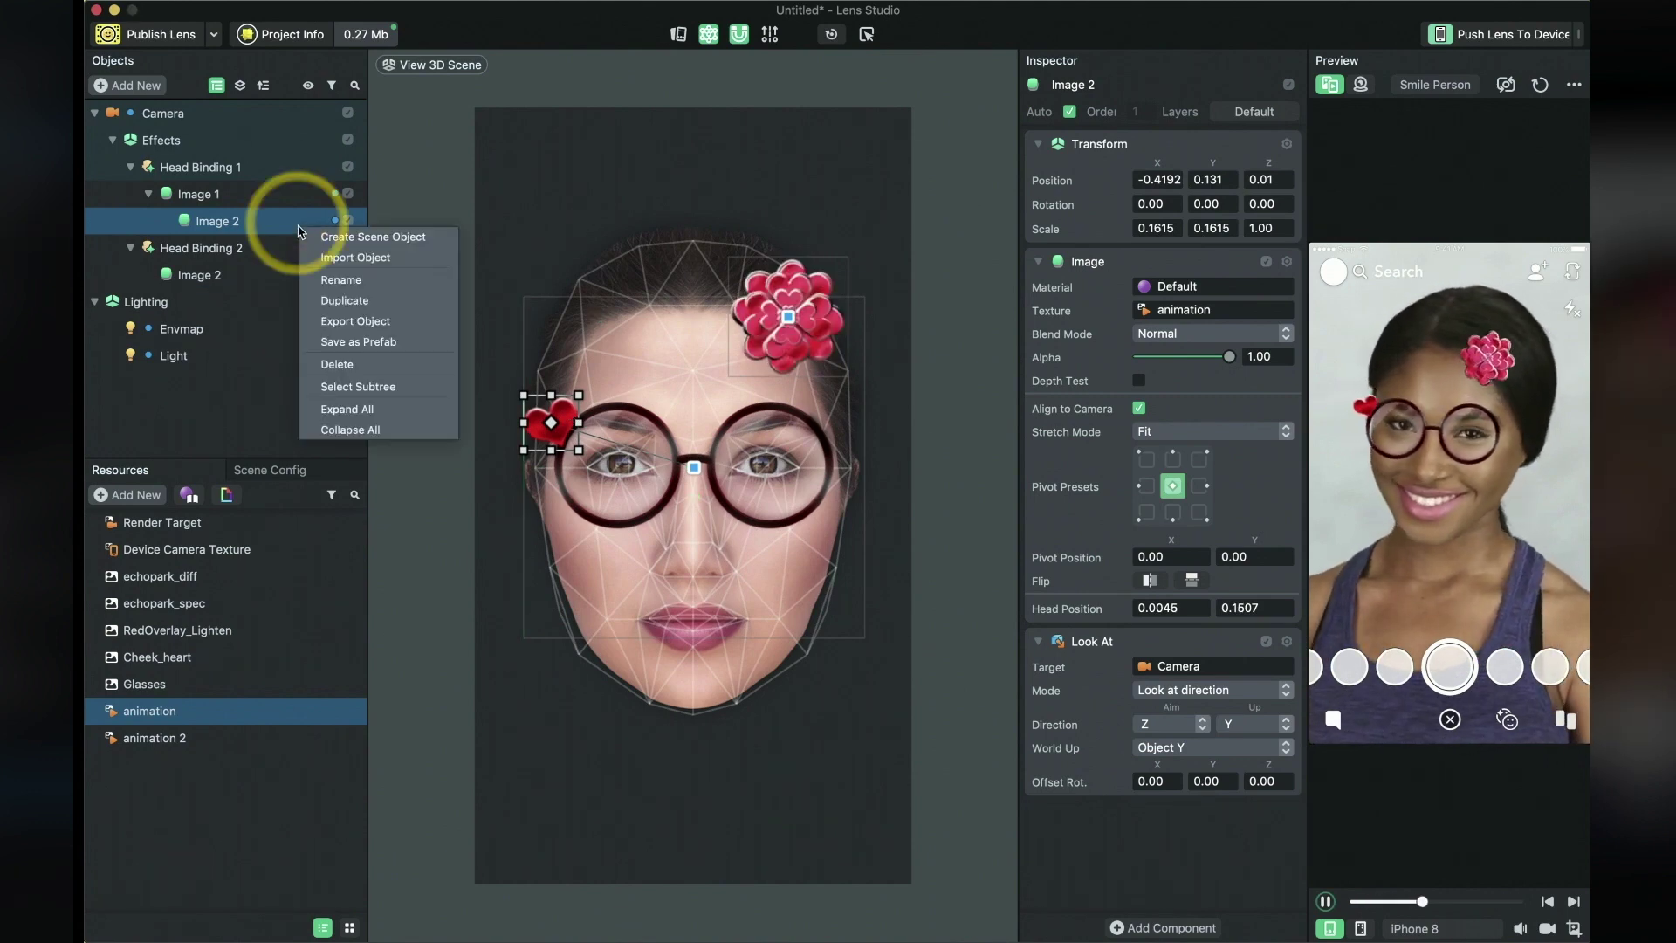
pyautogui.click(337, 300)
pyautogui.moveTo(579, 425); pyautogui.dragTo(848, 409)
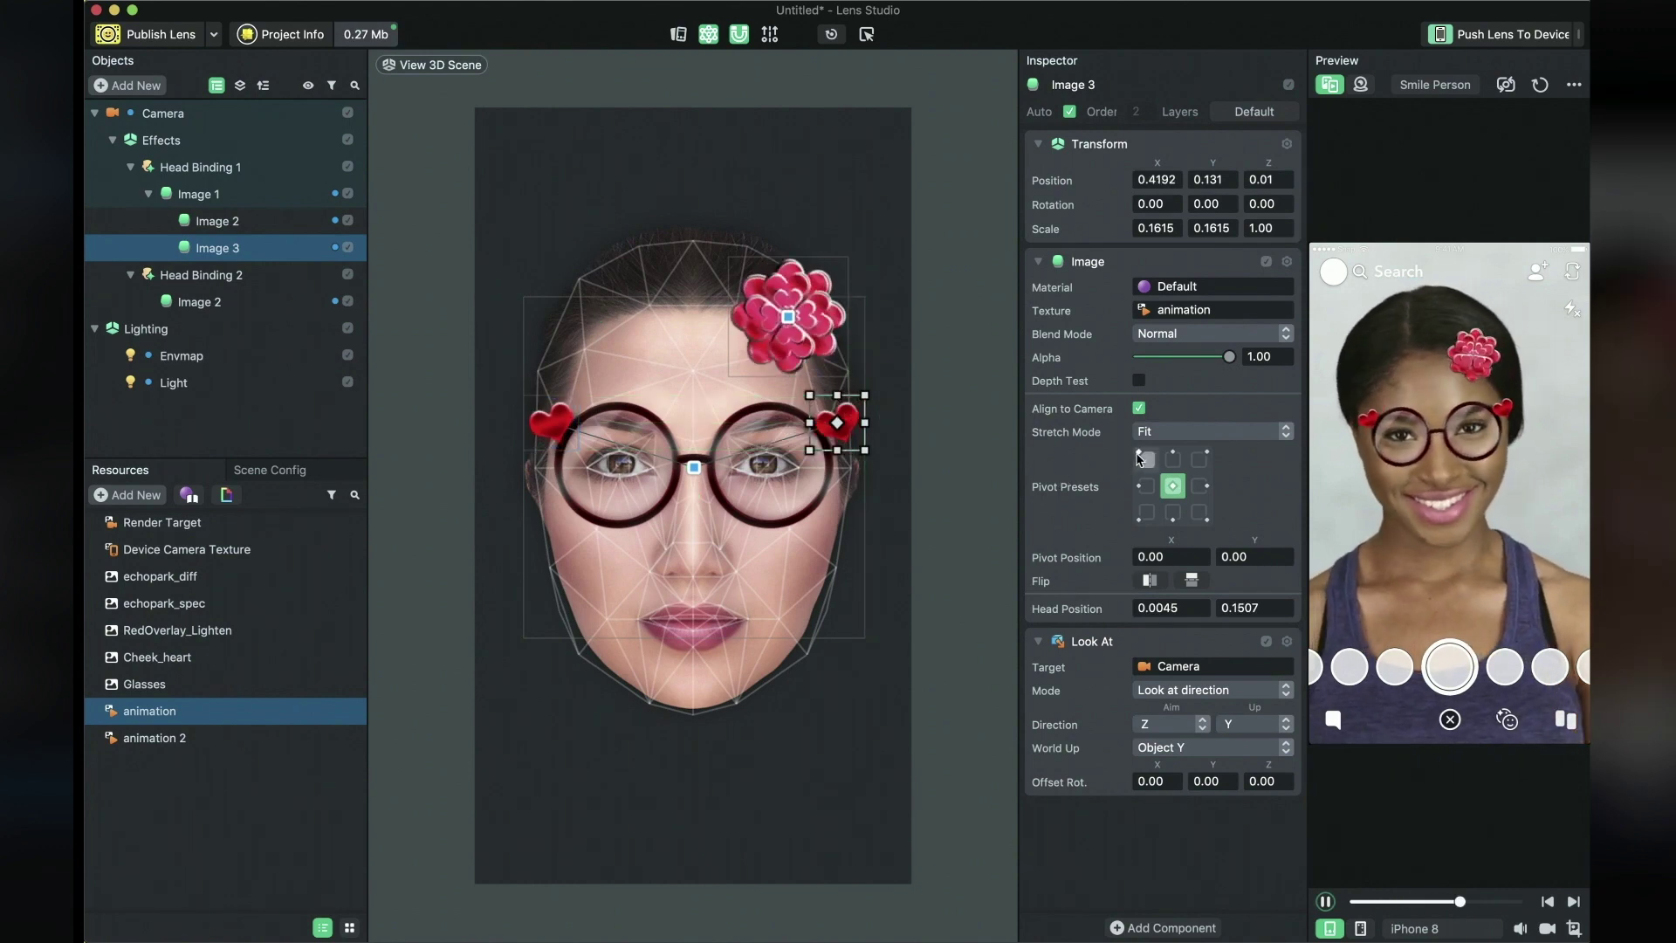
pyautogui.click(1151, 580)
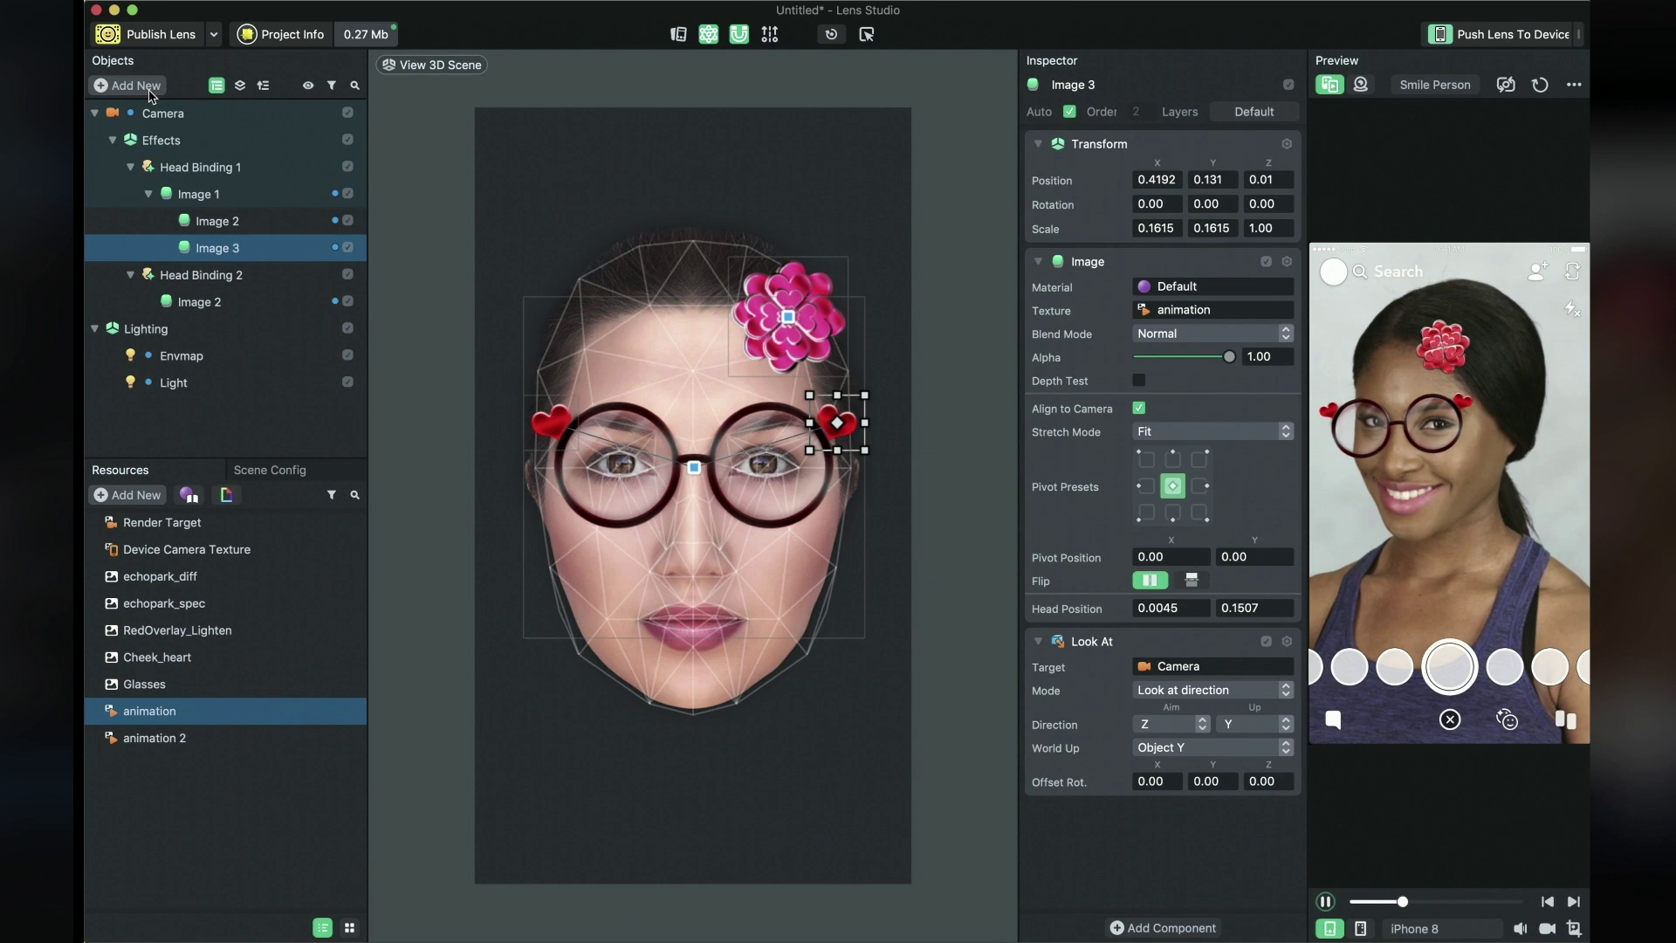
# Add a Face Mask using the Cheek_heart texture.
pyautogui.click(150, 85)
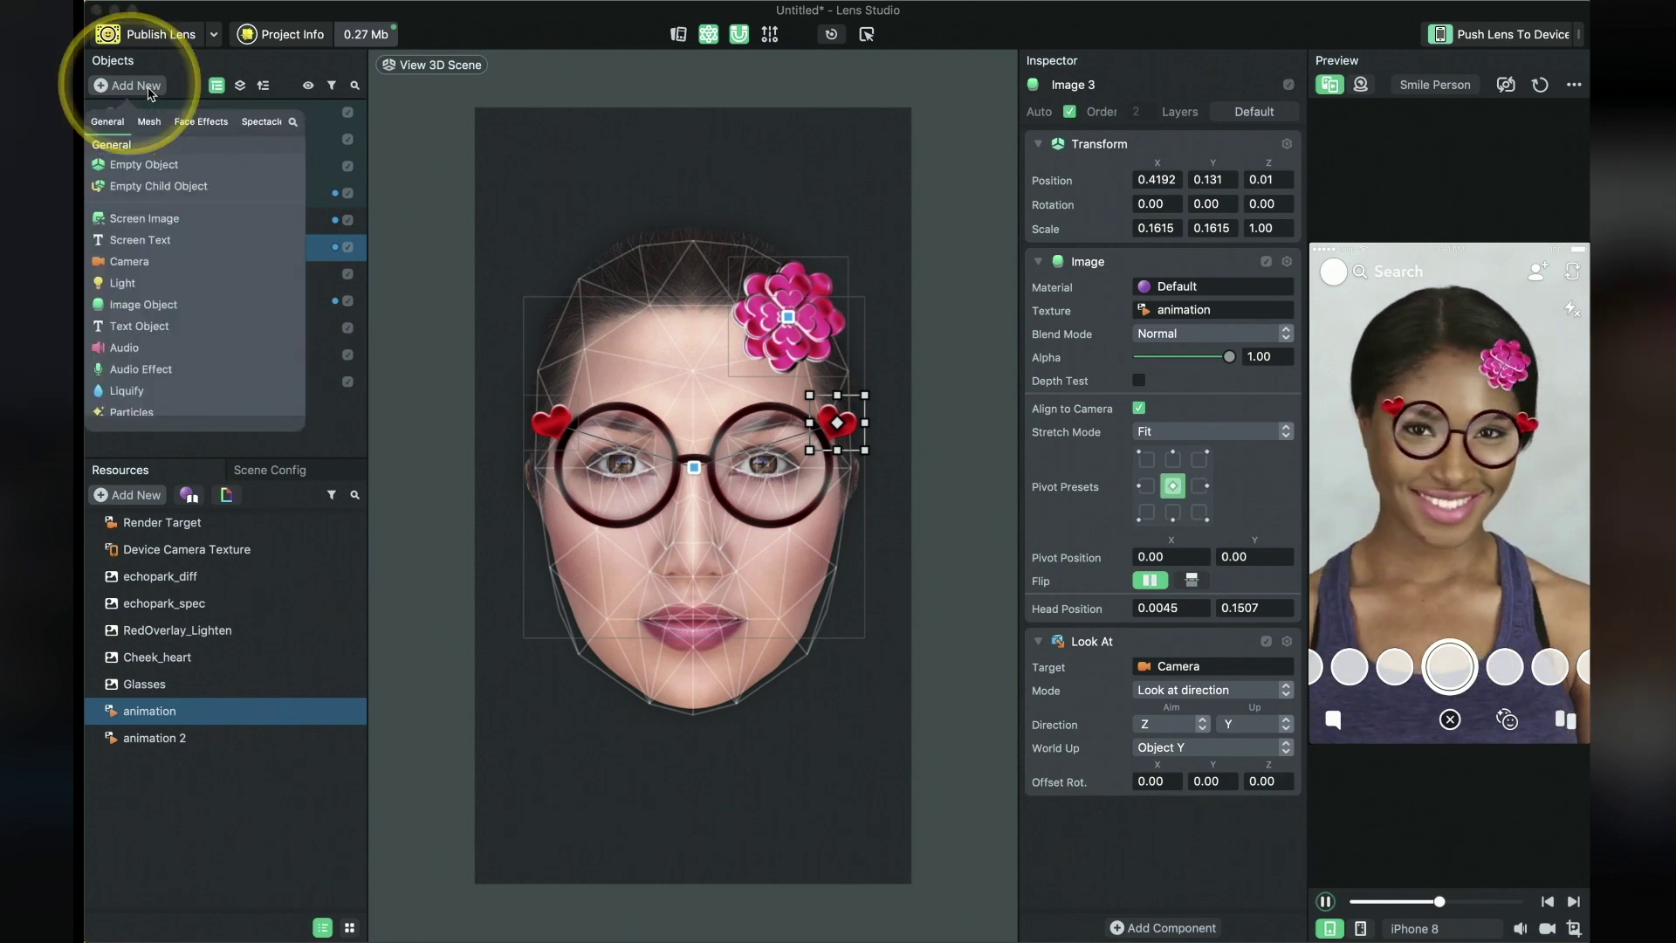
pyautogui.write('mask')
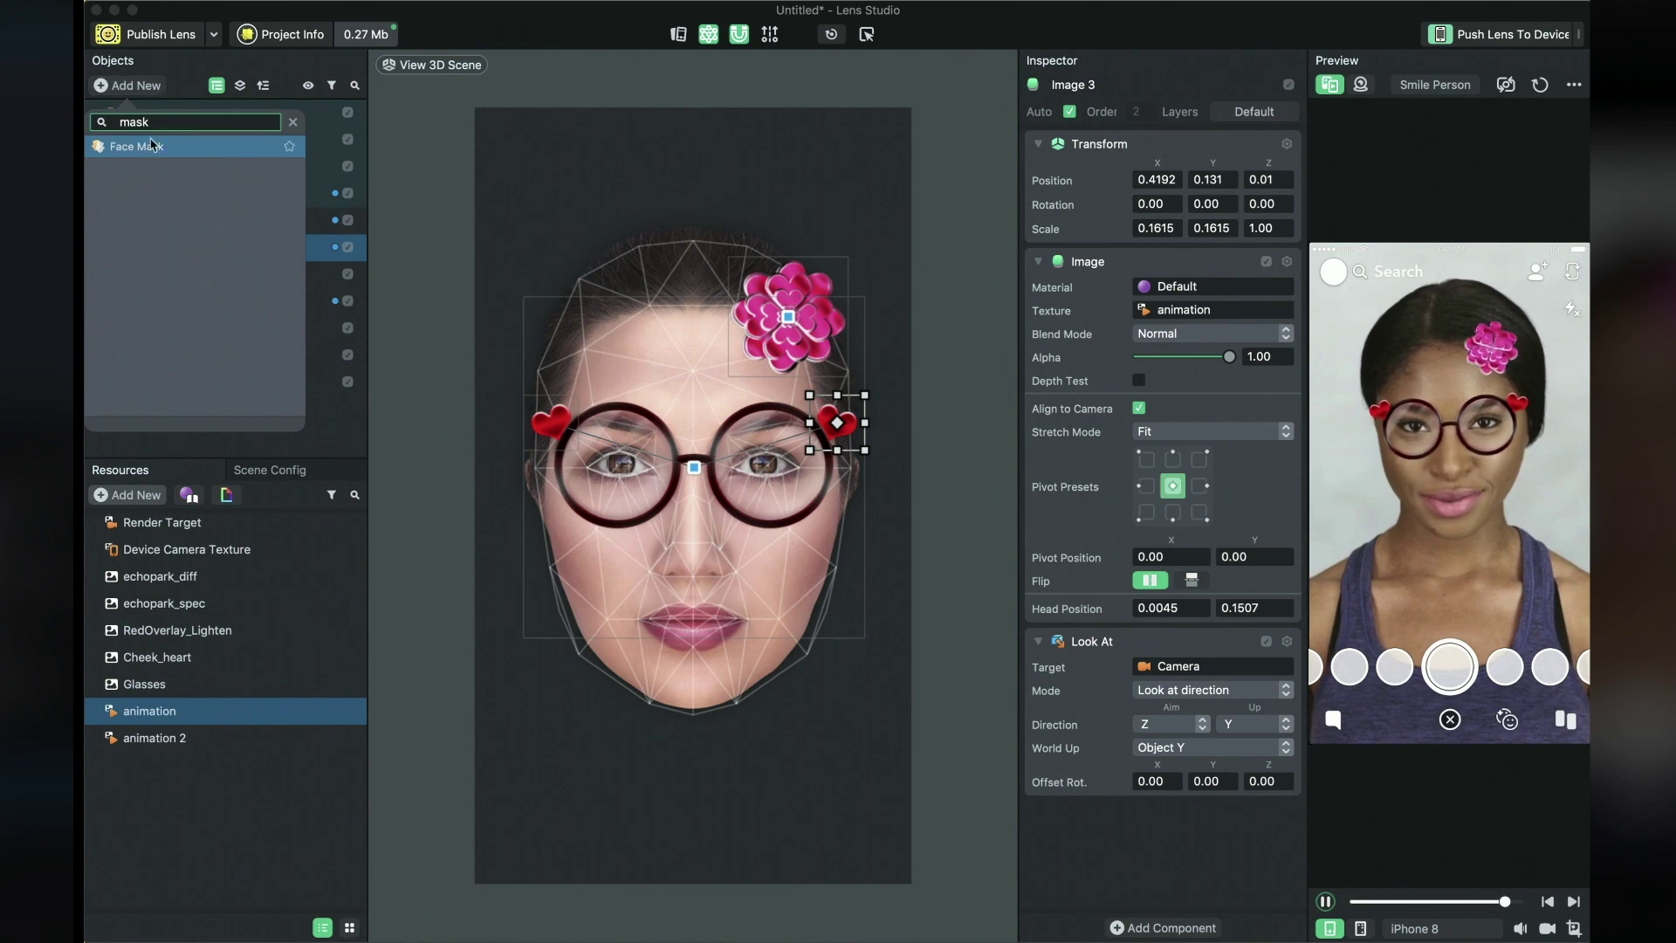
pyautogui.click(153, 147)
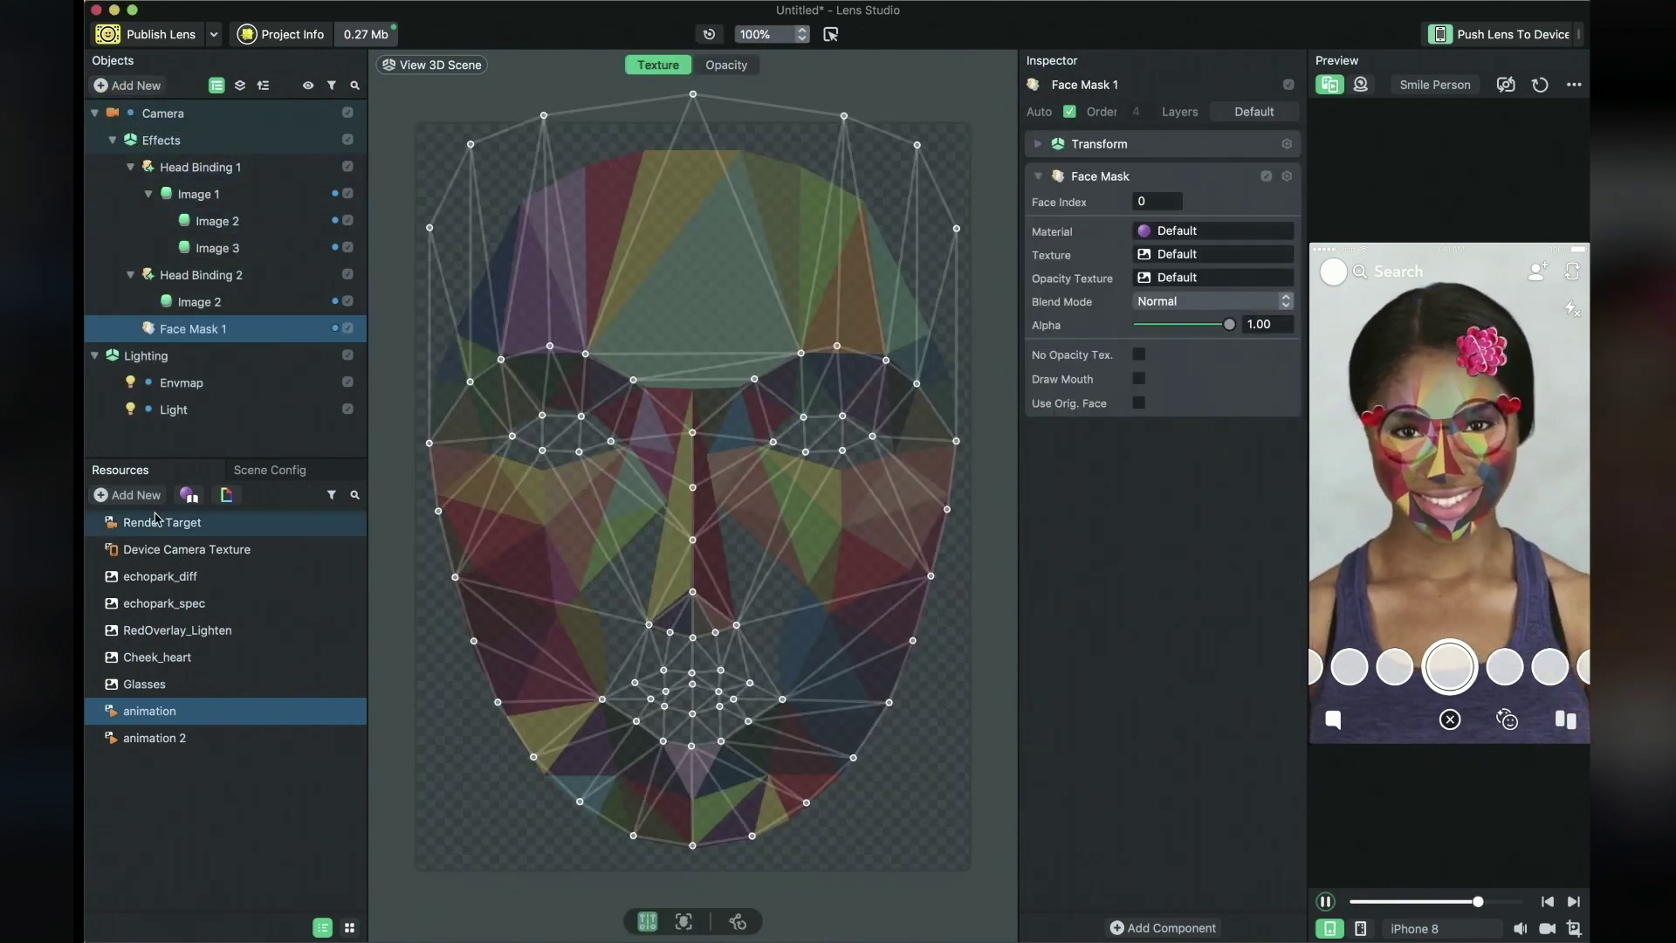
pyautogui.moveTo(161, 661); pyautogui.dragTo(1184, 264)
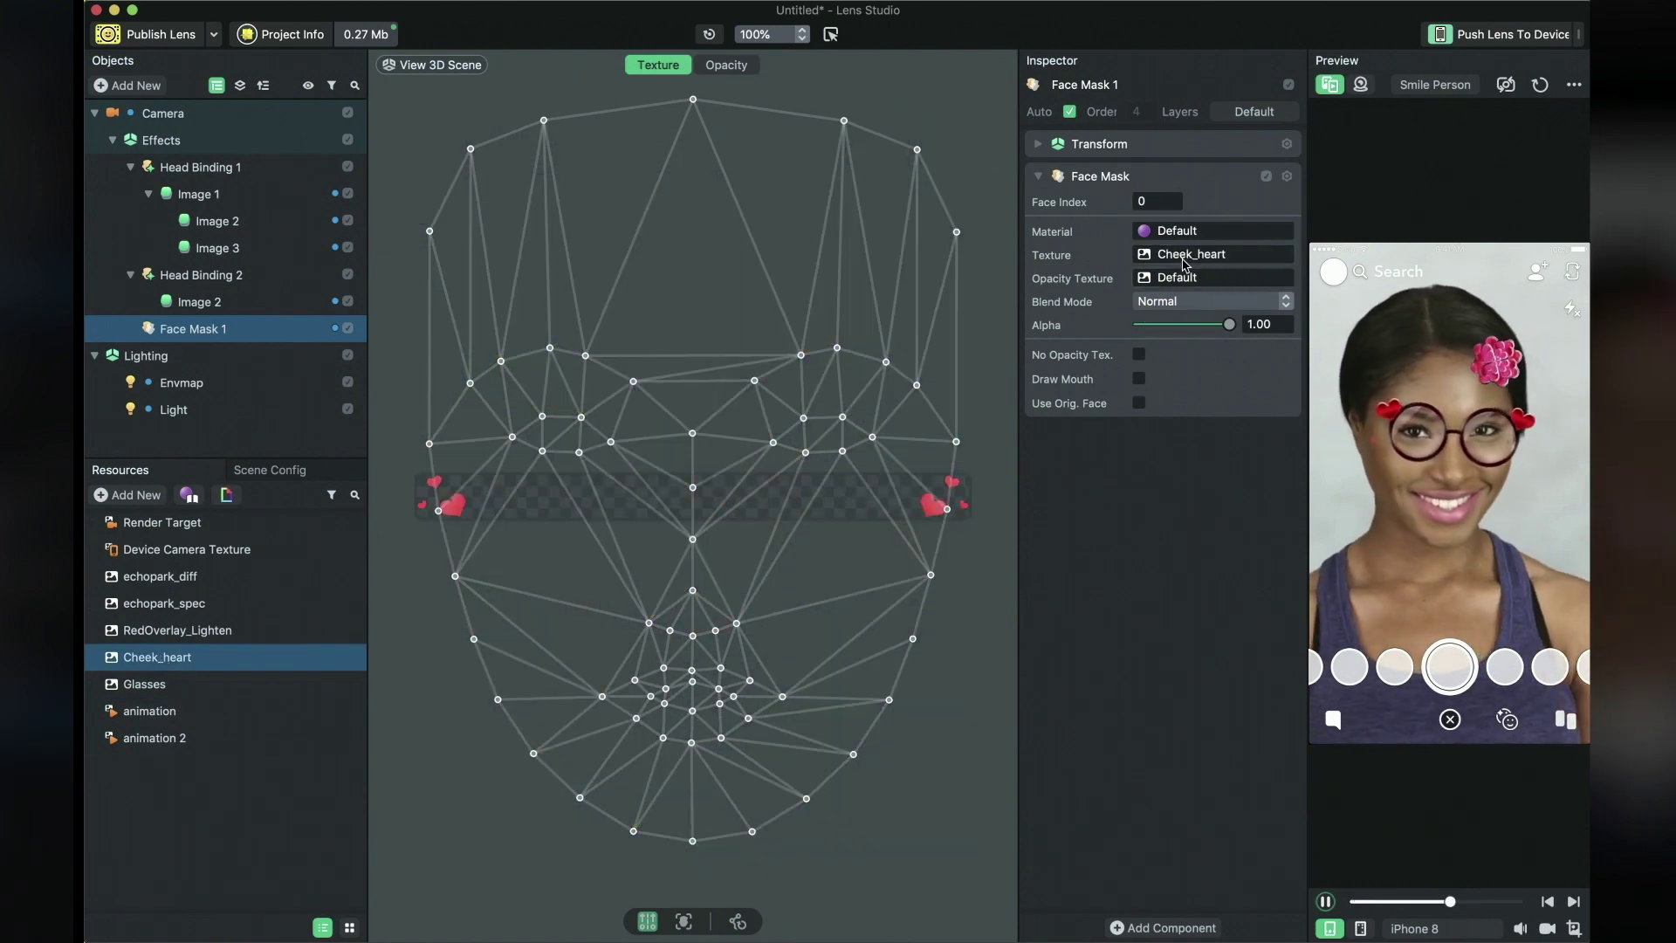
# Shift the whole face mask mesh up and left, and move Face Mask 1 first under Effects.
pyautogui.scroll(-5, 699, 247)
pyautogui.moveTo(524, 172); pyautogui.dragTo(885, 538)
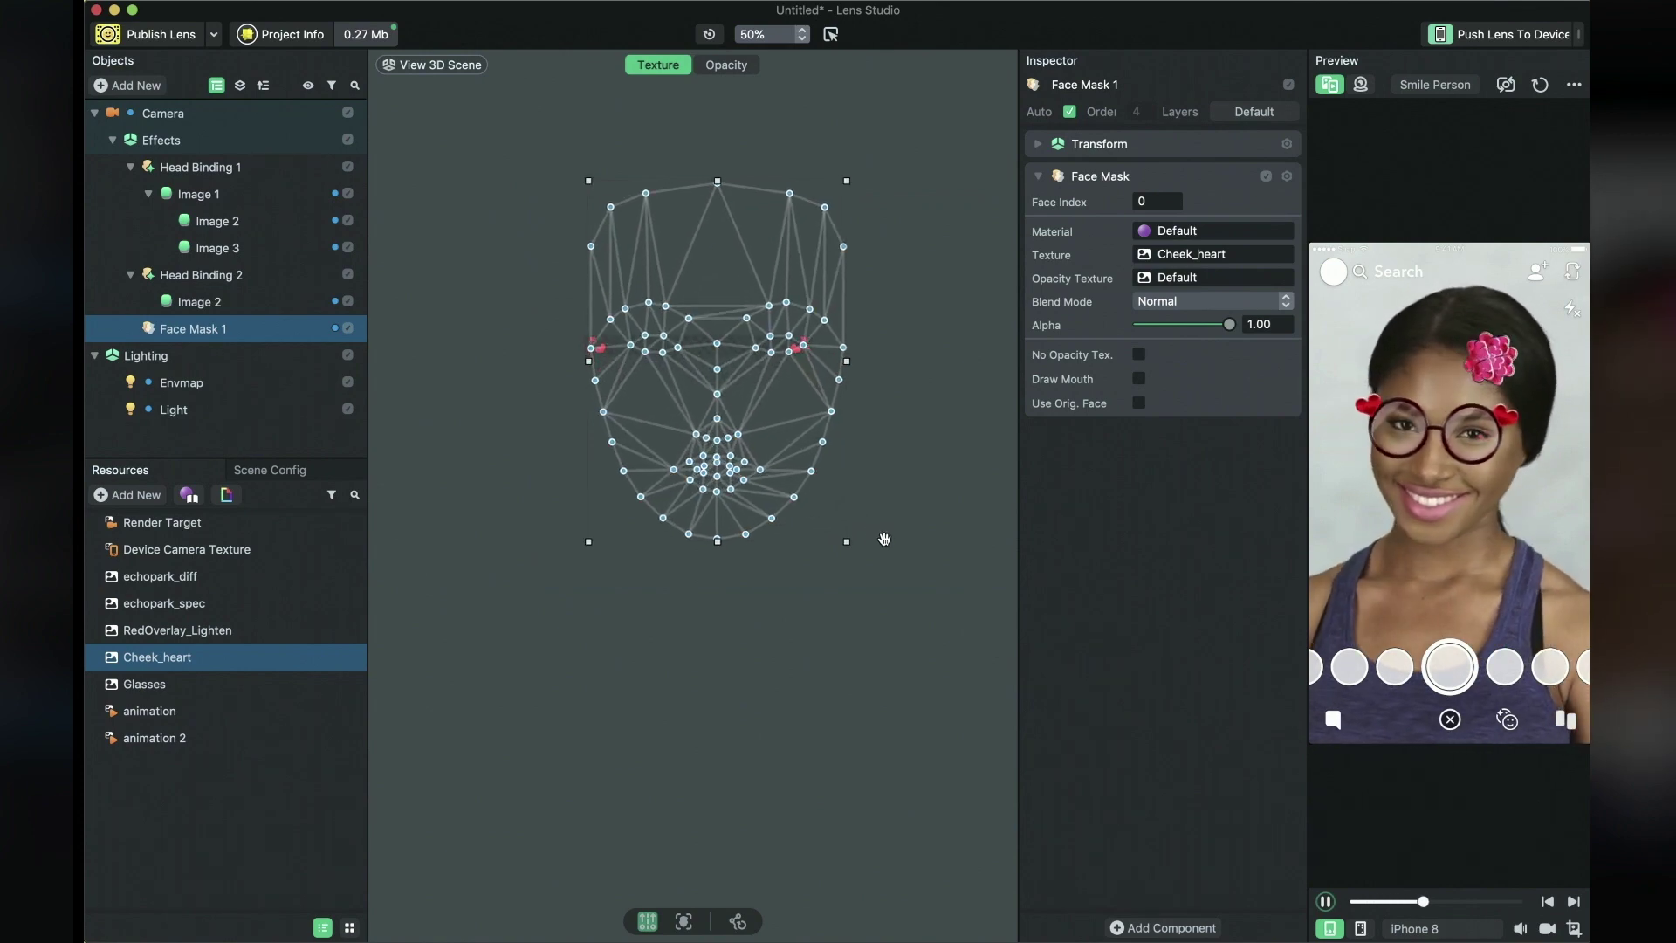
pyautogui.moveTo(776, 487); pyautogui.dragTo(760, 466)
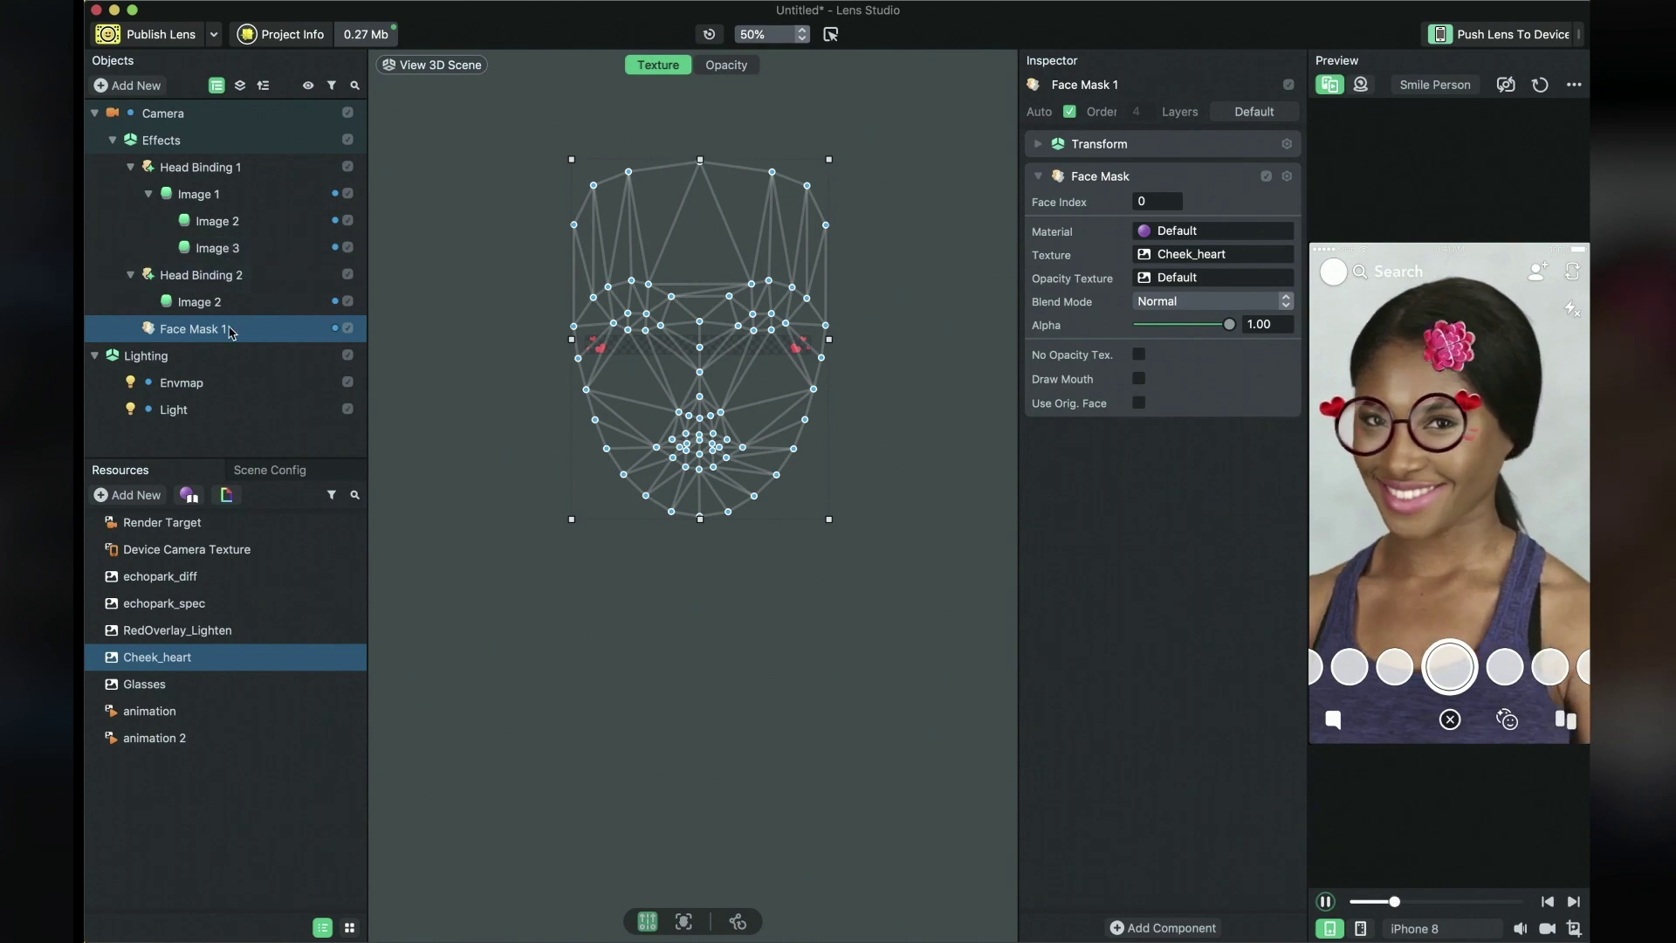
pyautogui.moveTo(231, 332); pyautogui.dragTo(218, 162)
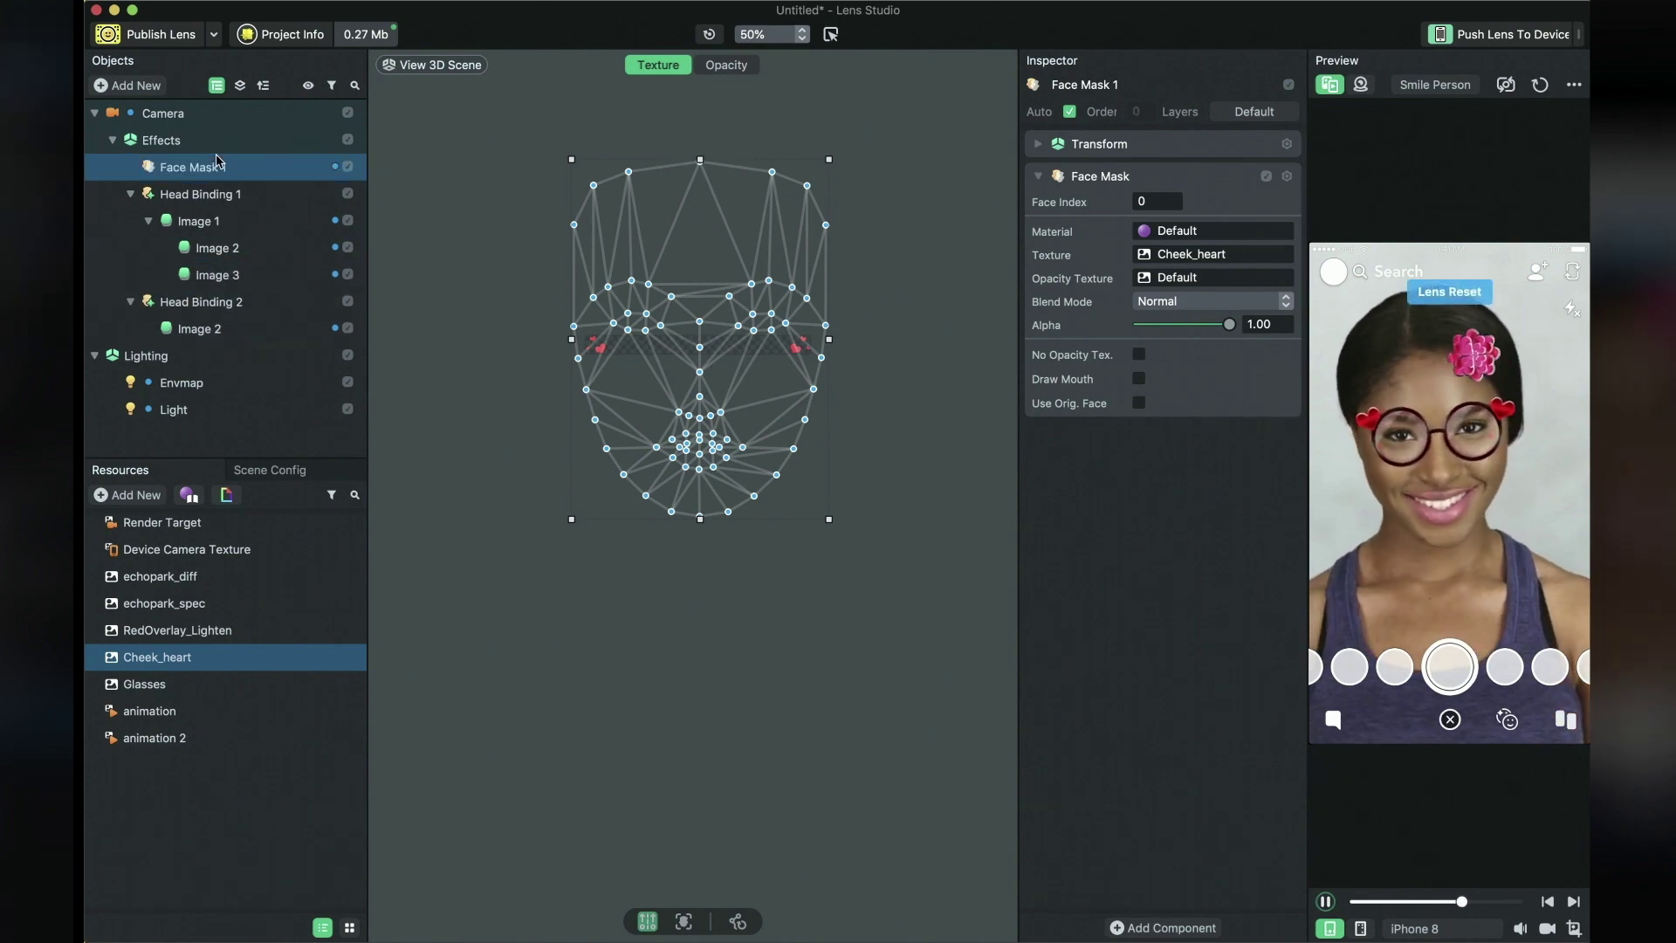
# Add a Screen Image using RedOverlay_Lighten with Lighten blend mode and Fill stretch mode.
pyautogui.click(153, 88)
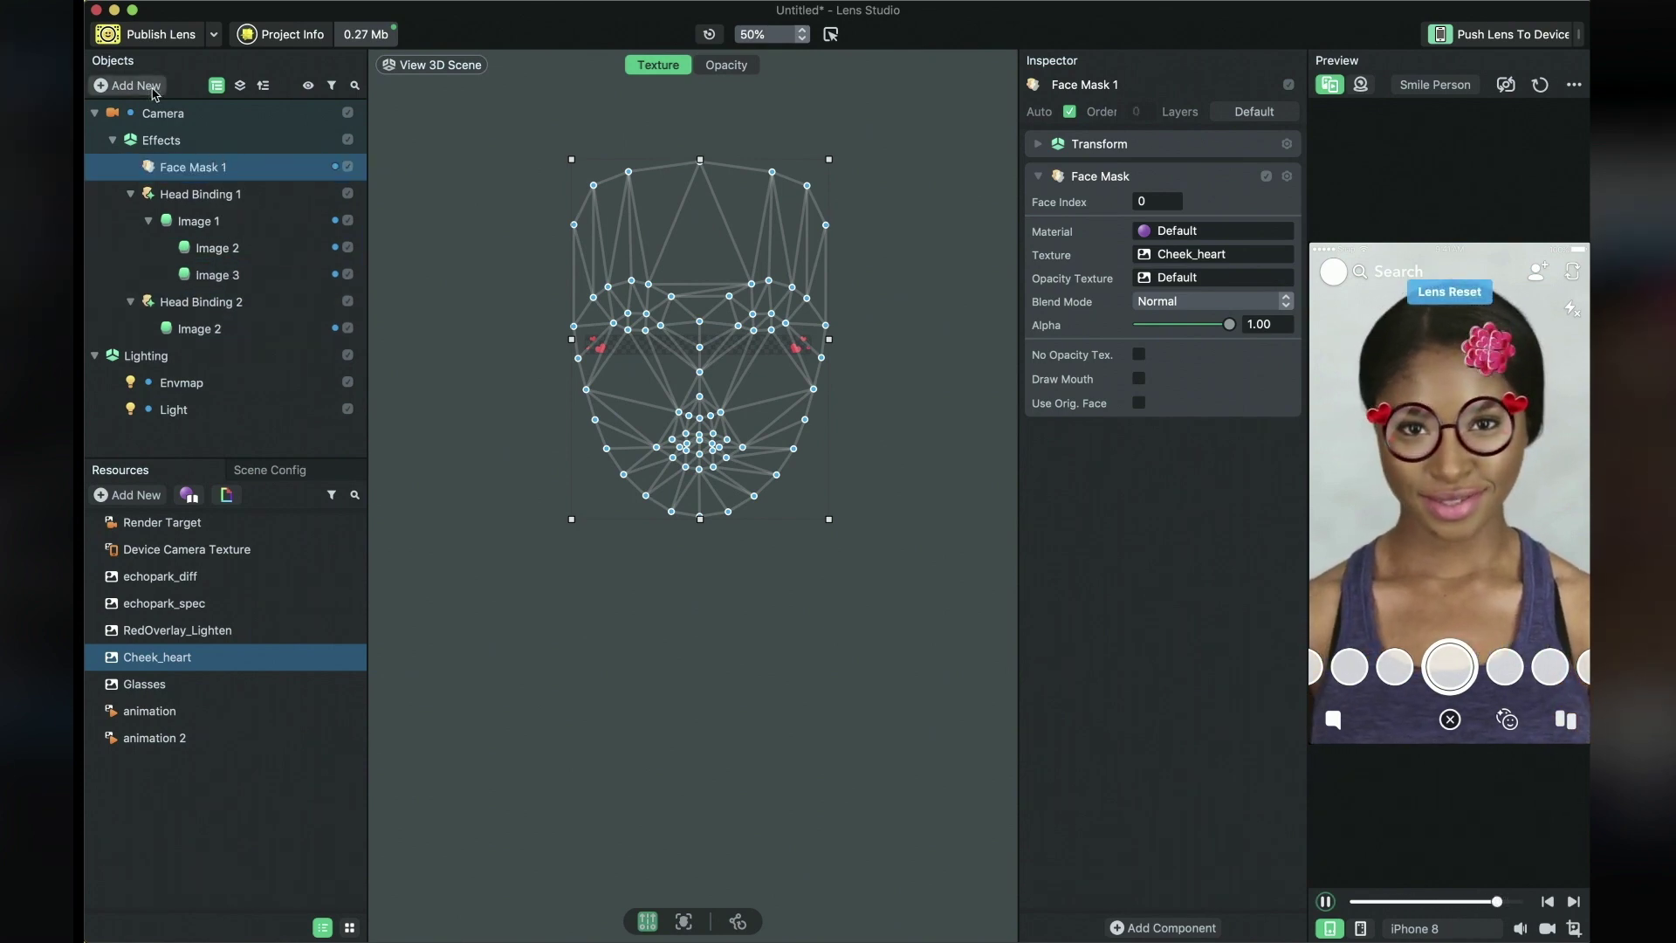
pyautogui.click(154, 88)
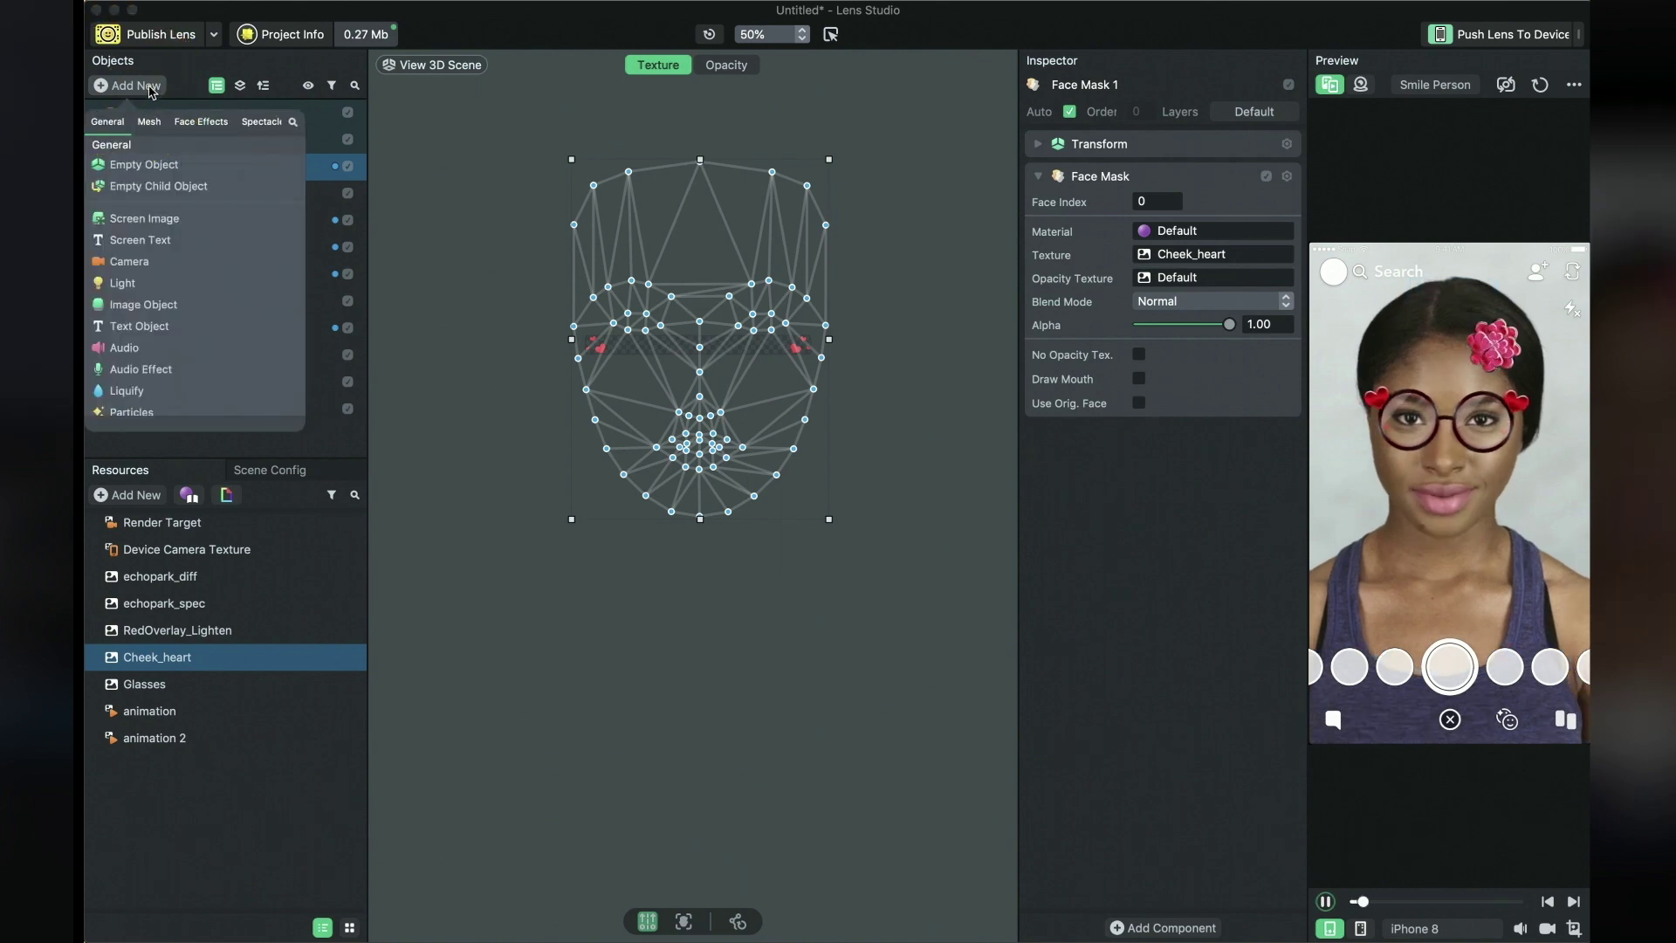
pyautogui.write('screen')
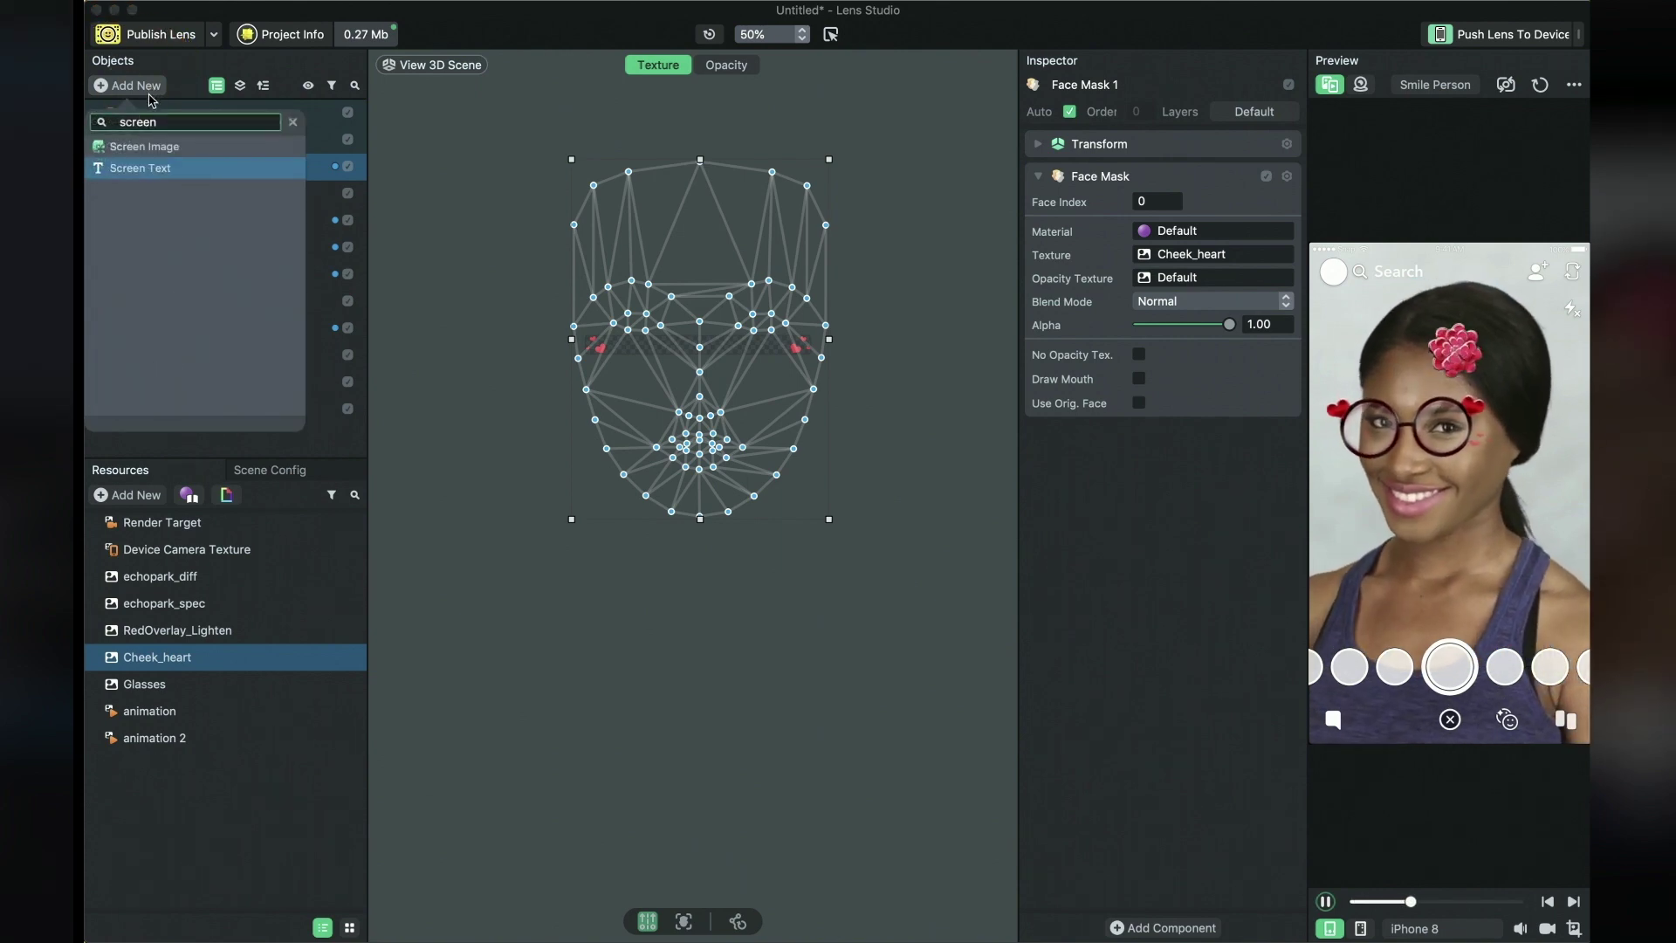
pyautogui.click(145, 146)
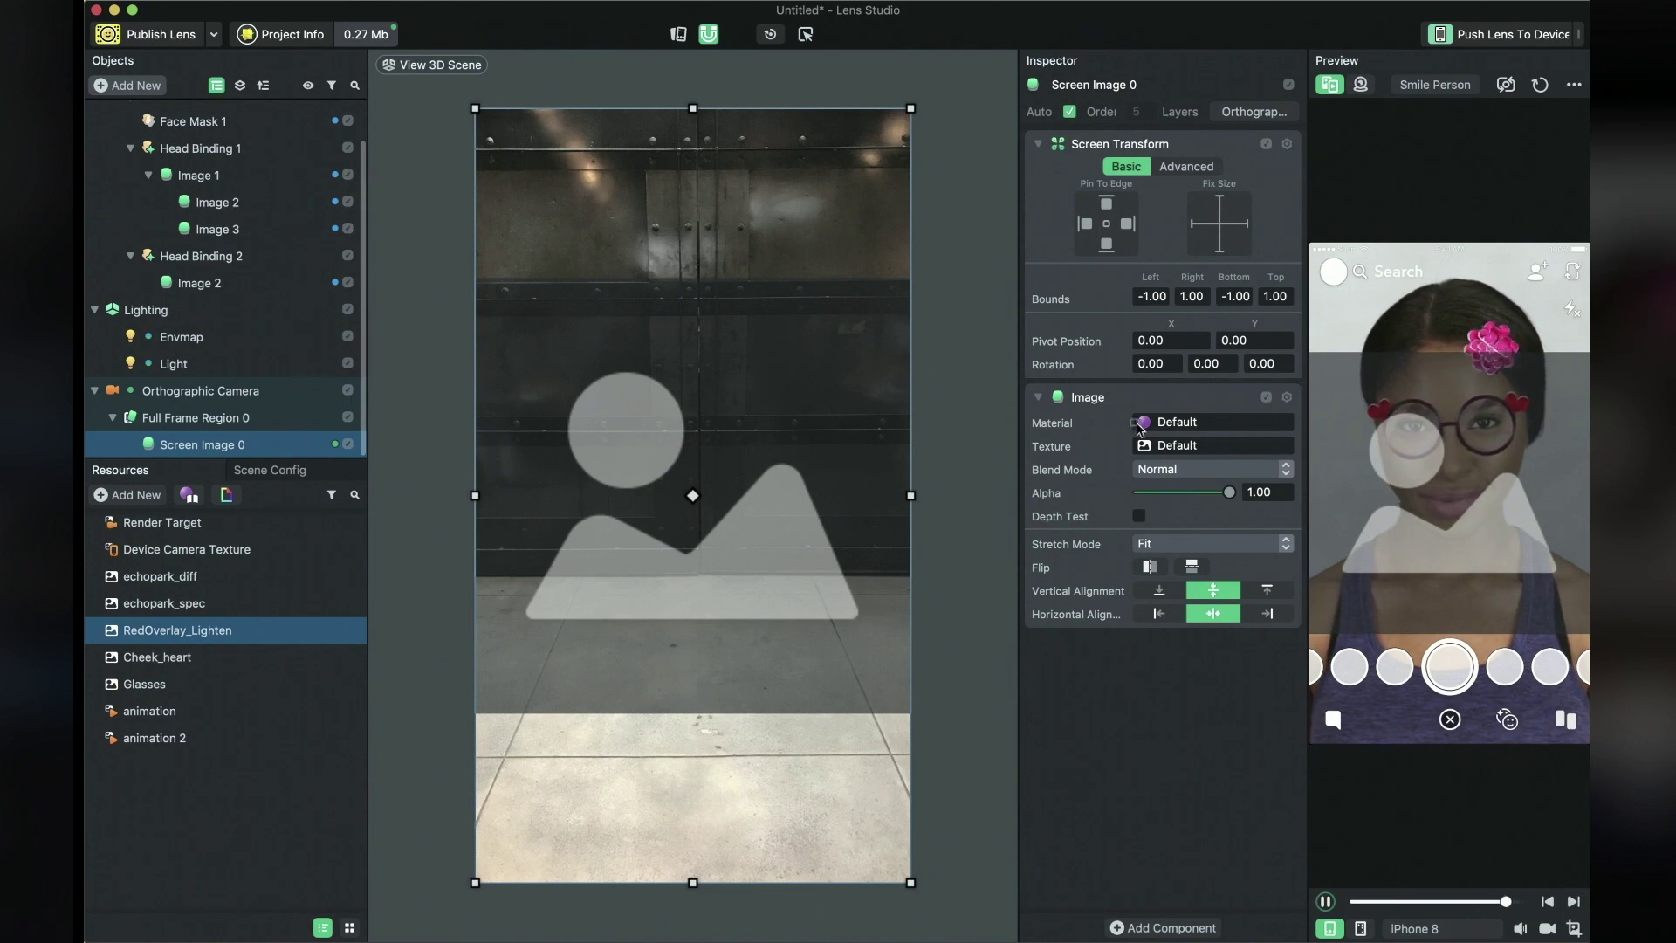
pyautogui.click(1170, 445)
pyautogui.click(1187, 449)
pyautogui.click(1170, 469)
pyautogui.click(1165, 432)
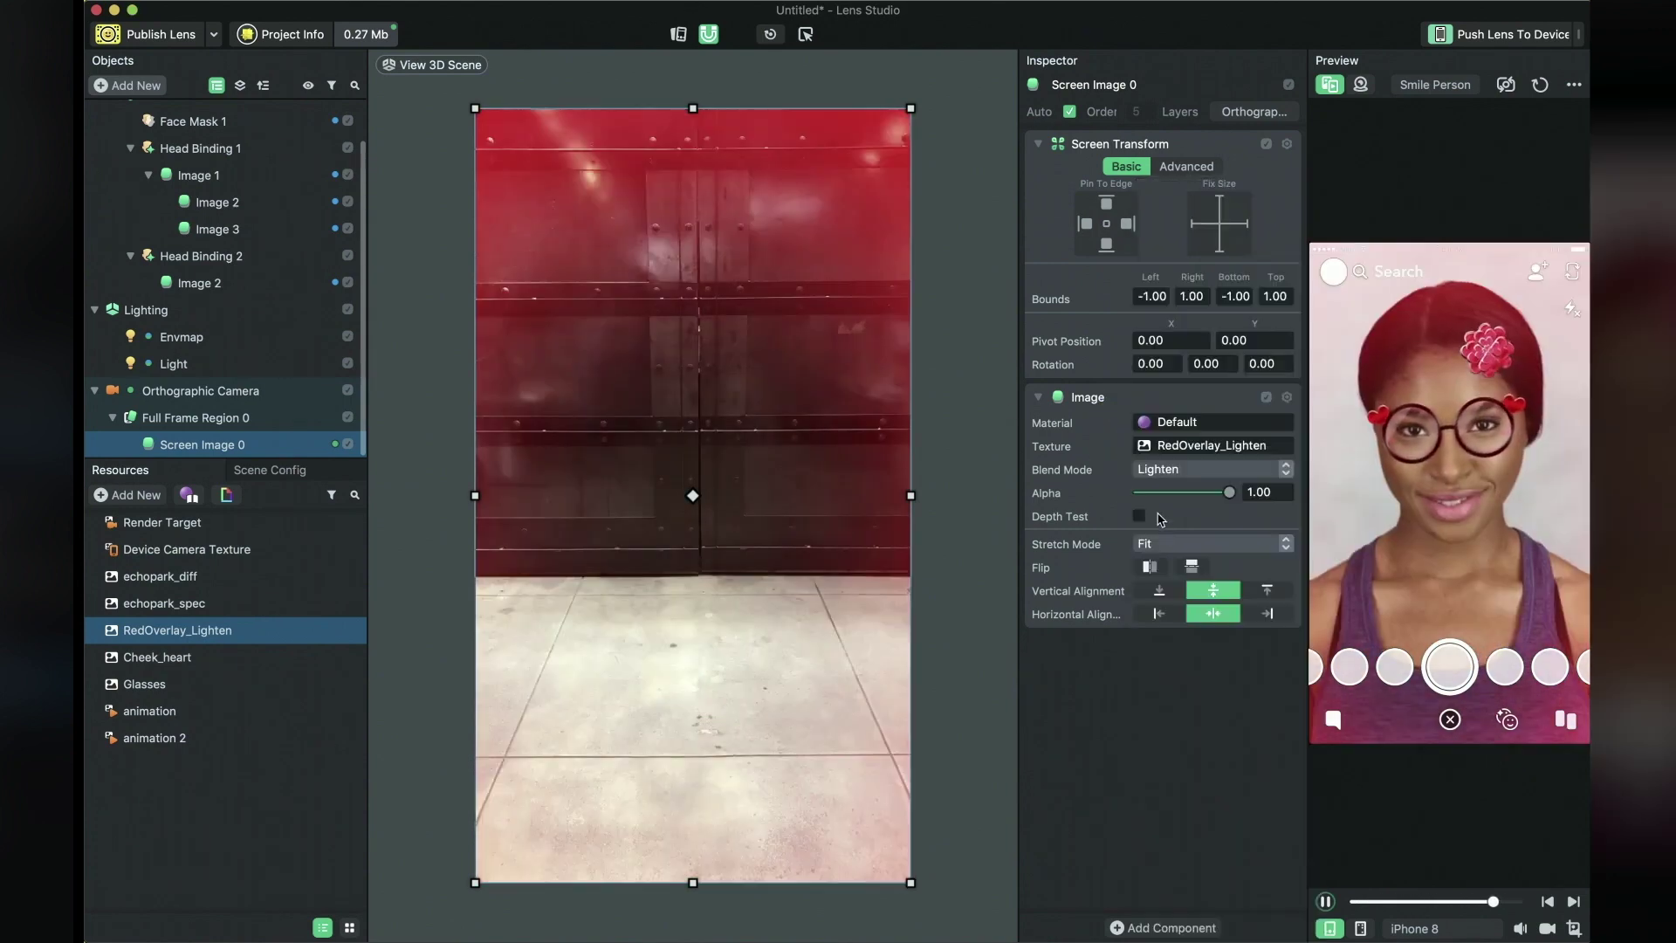
pyautogui.click(1159, 543)
pyautogui.click(1160, 562)
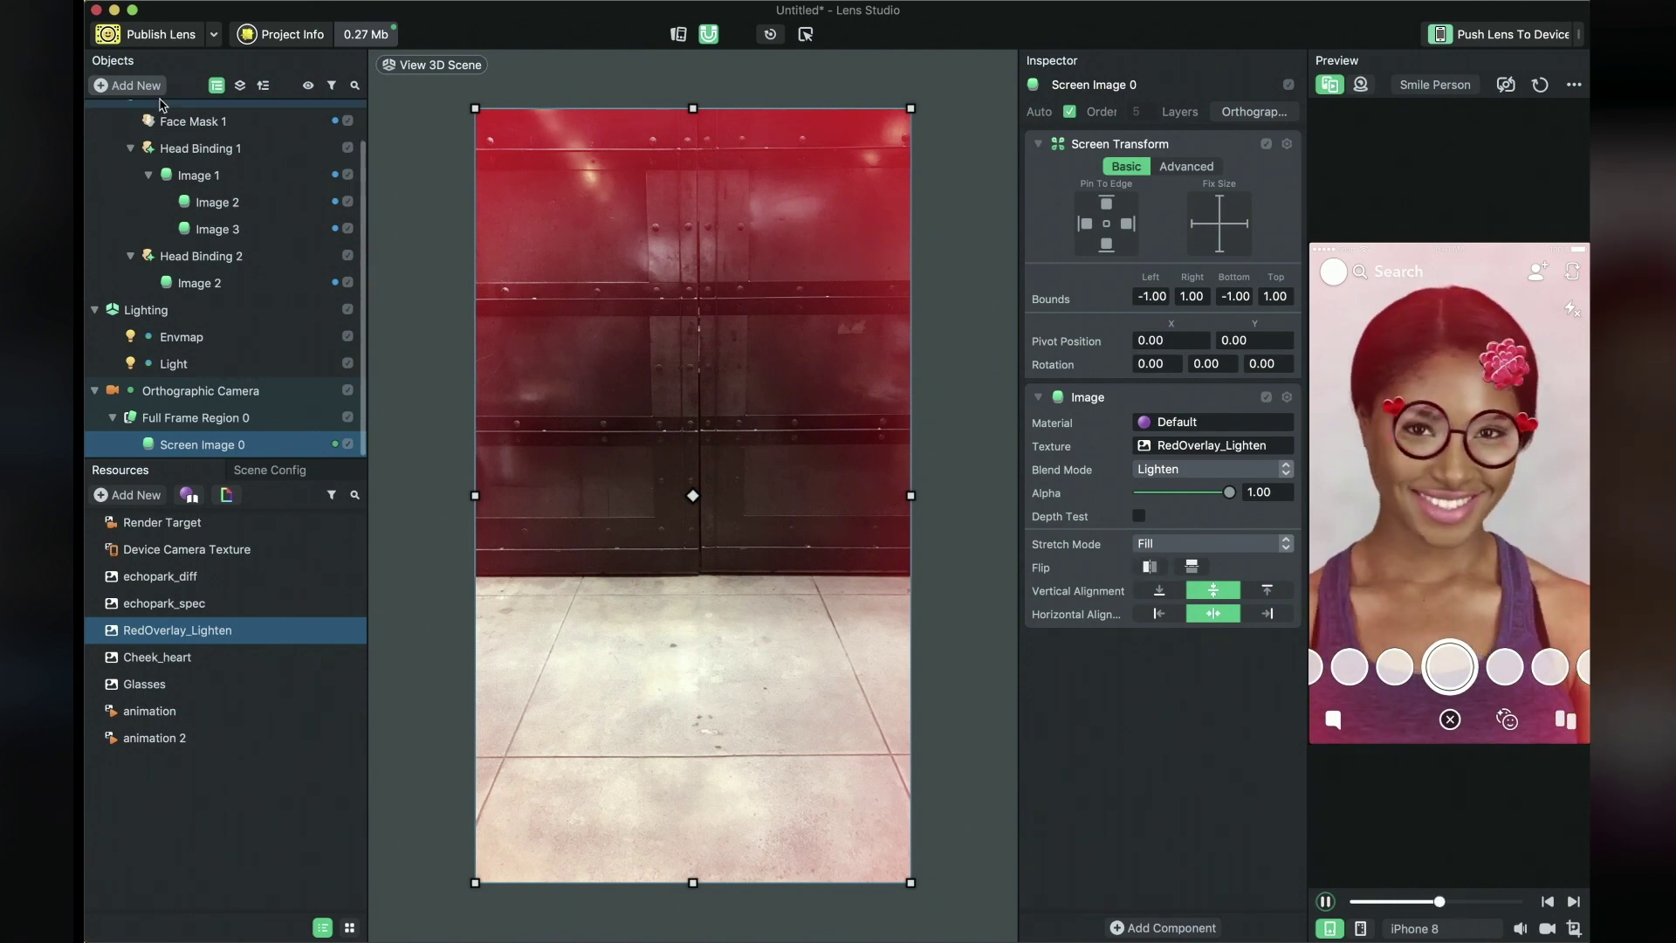
# Add a Face Retouch effect and set the Beauty post effect's alpha to 0.74.
pyautogui.click(128, 84)
pyautogui.write('face')
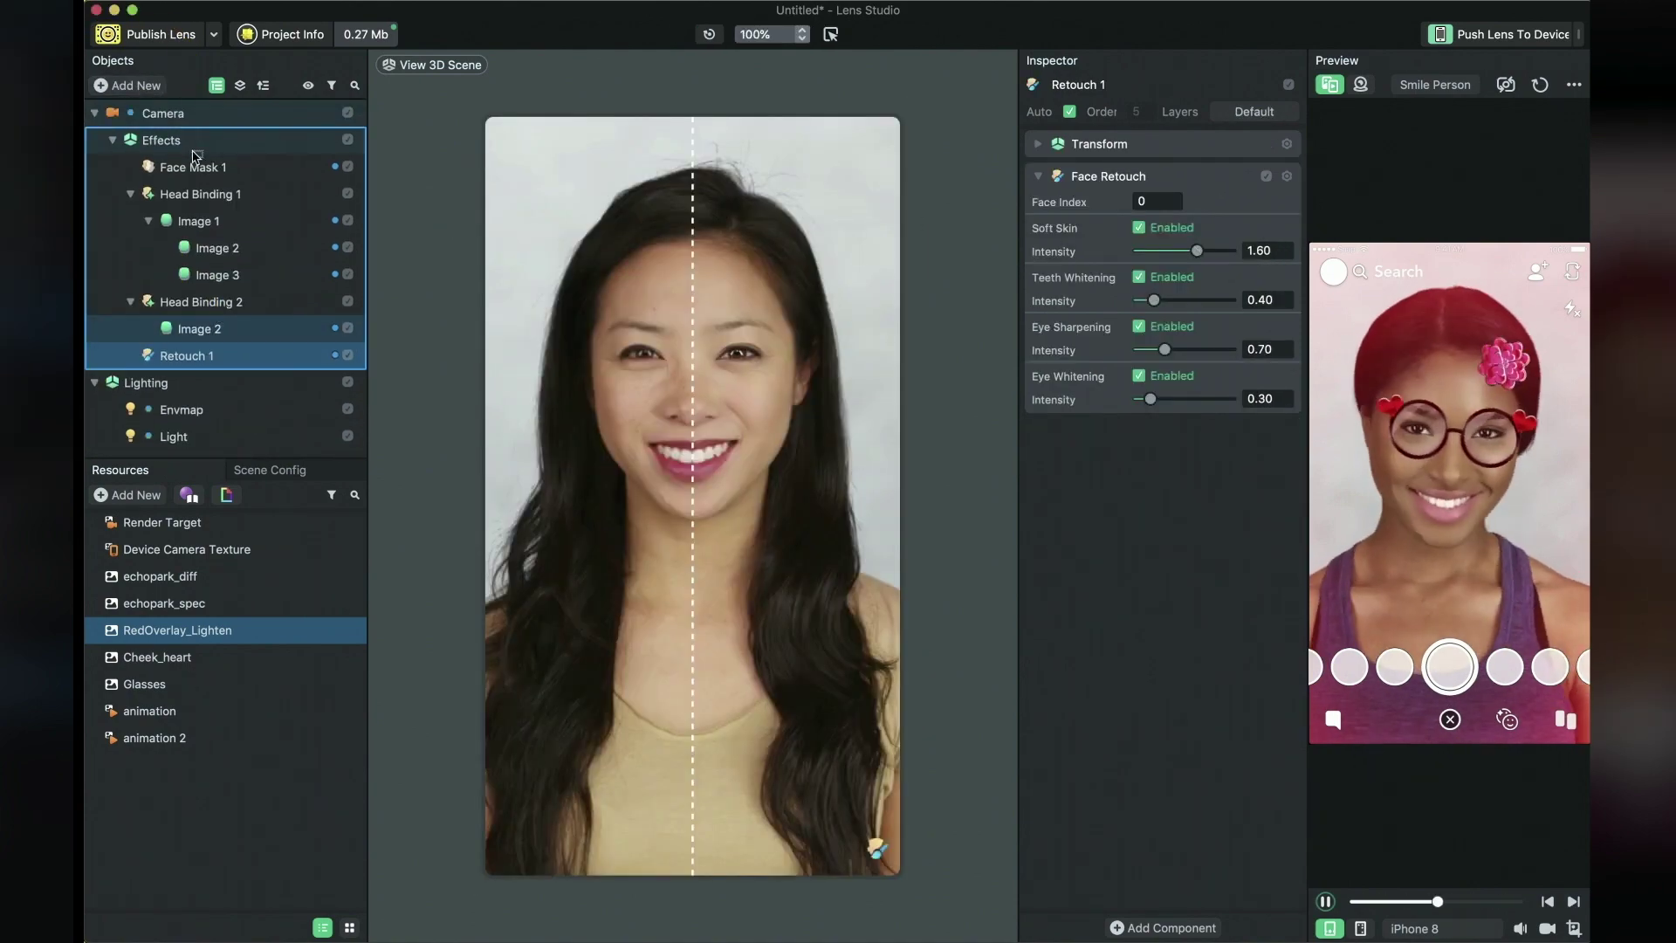
pyautogui.click(129, 85)
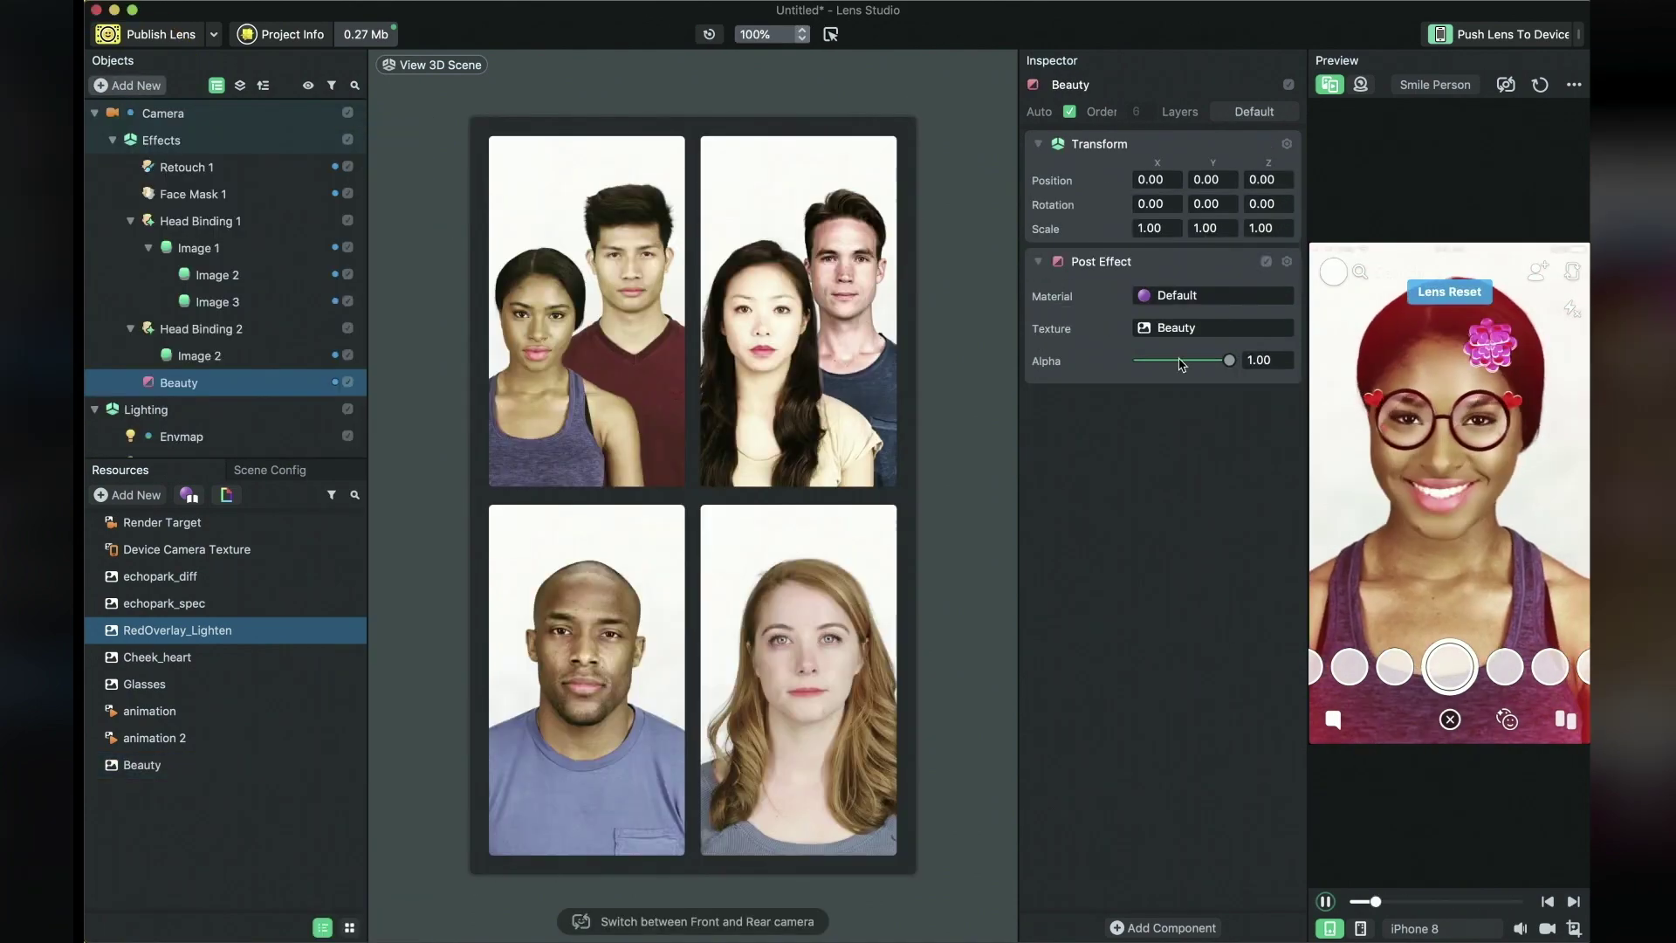
pyautogui.moveTo(1234, 360); pyautogui.dragTo(1207, 365)
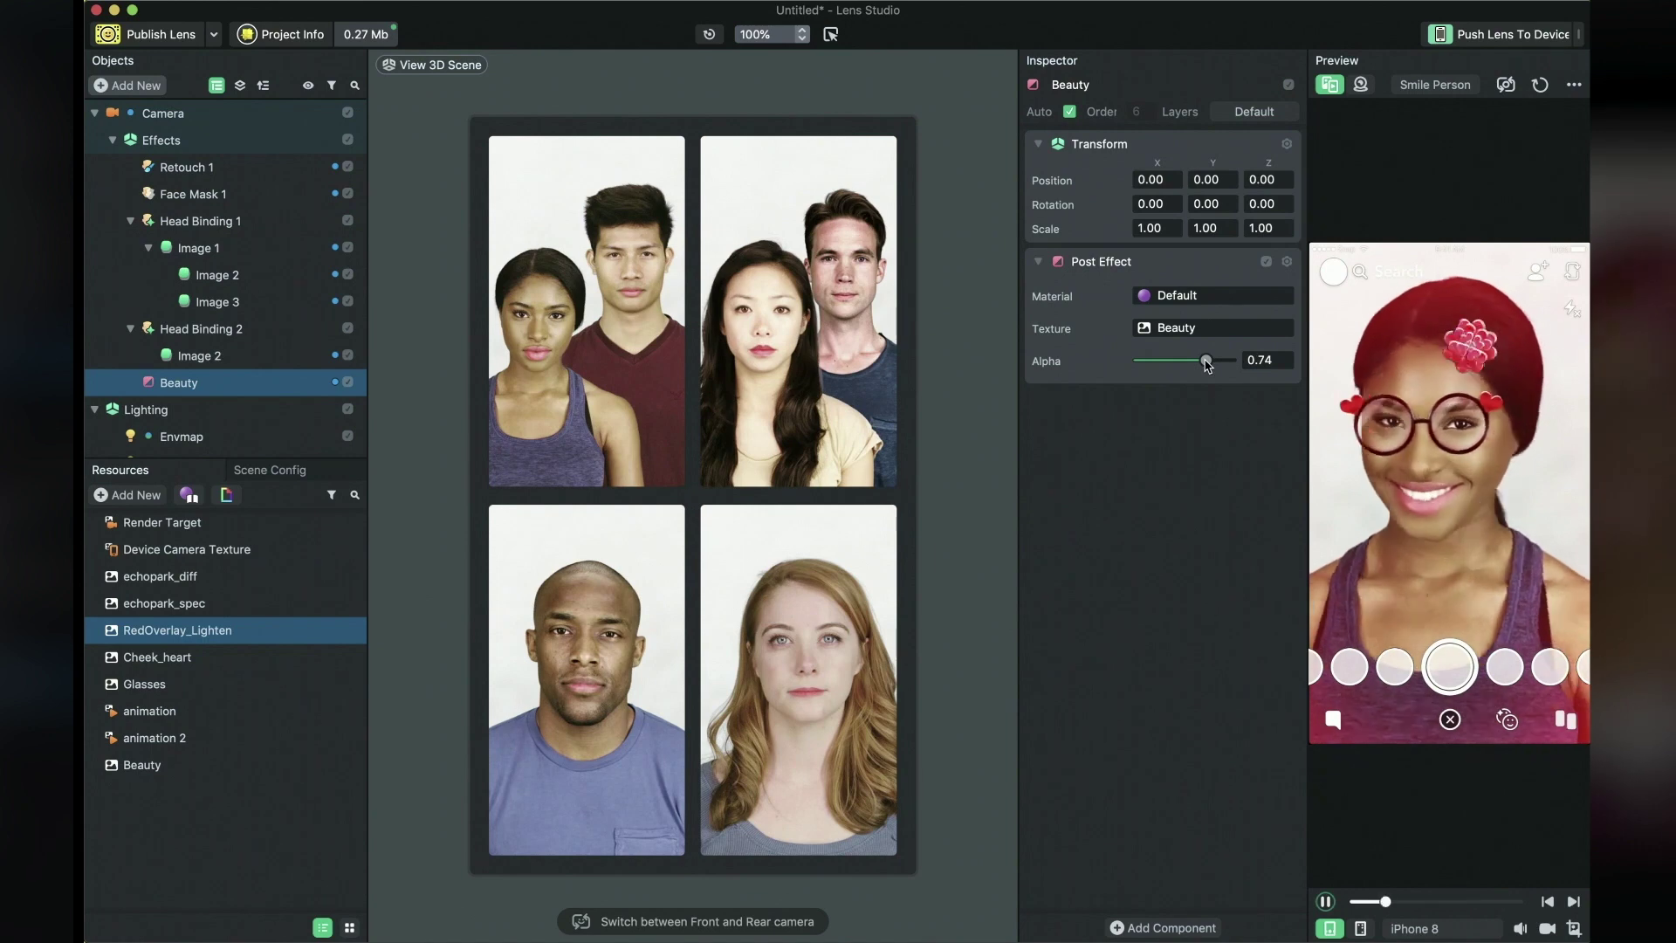
# Name the lens My Flower and give it the Smile sample preview.
pyautogui.click(296, 34)
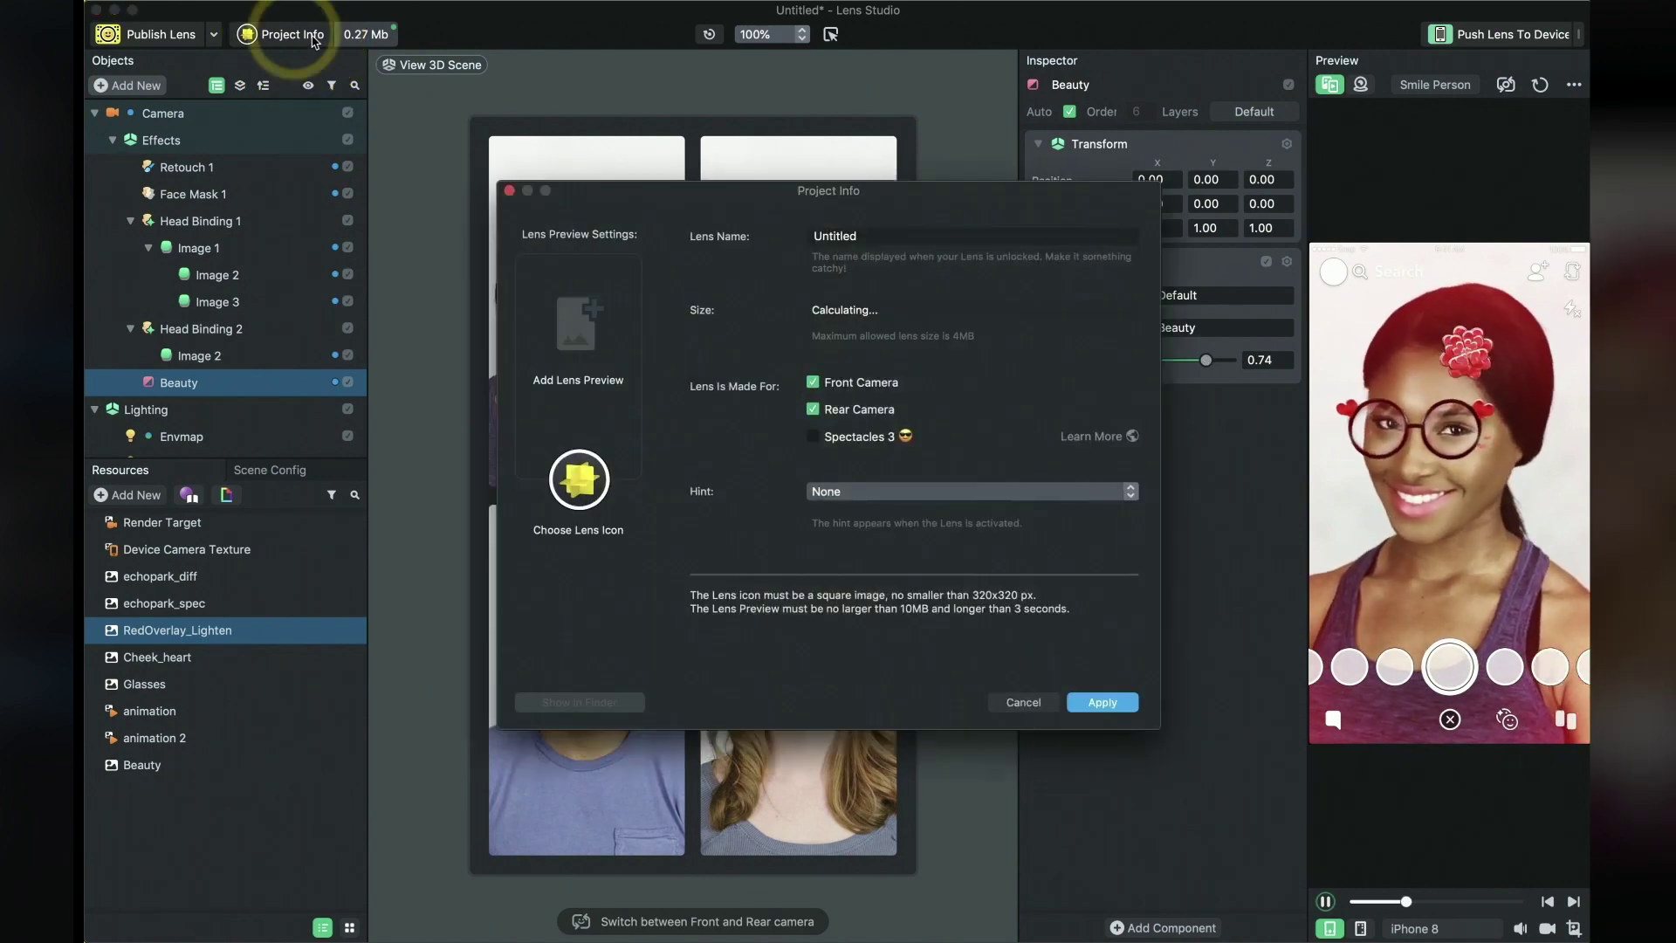
pyautogui.click(916, 238)
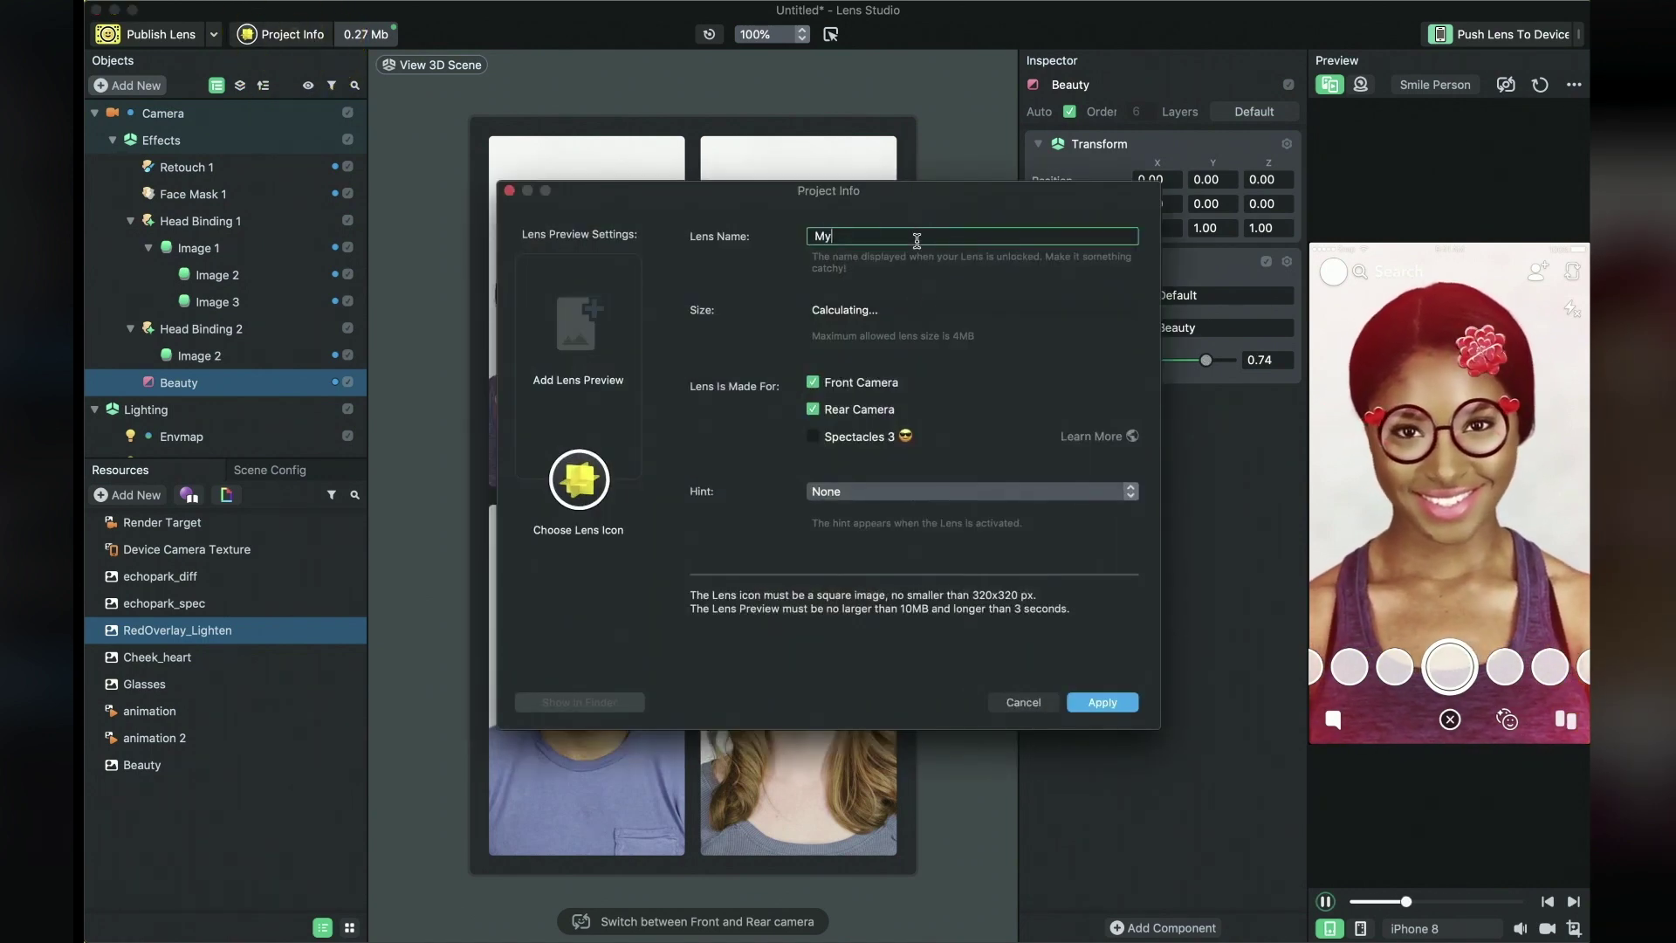
pyautogui.write('My Flower')
pyautogui.click(578, 367)
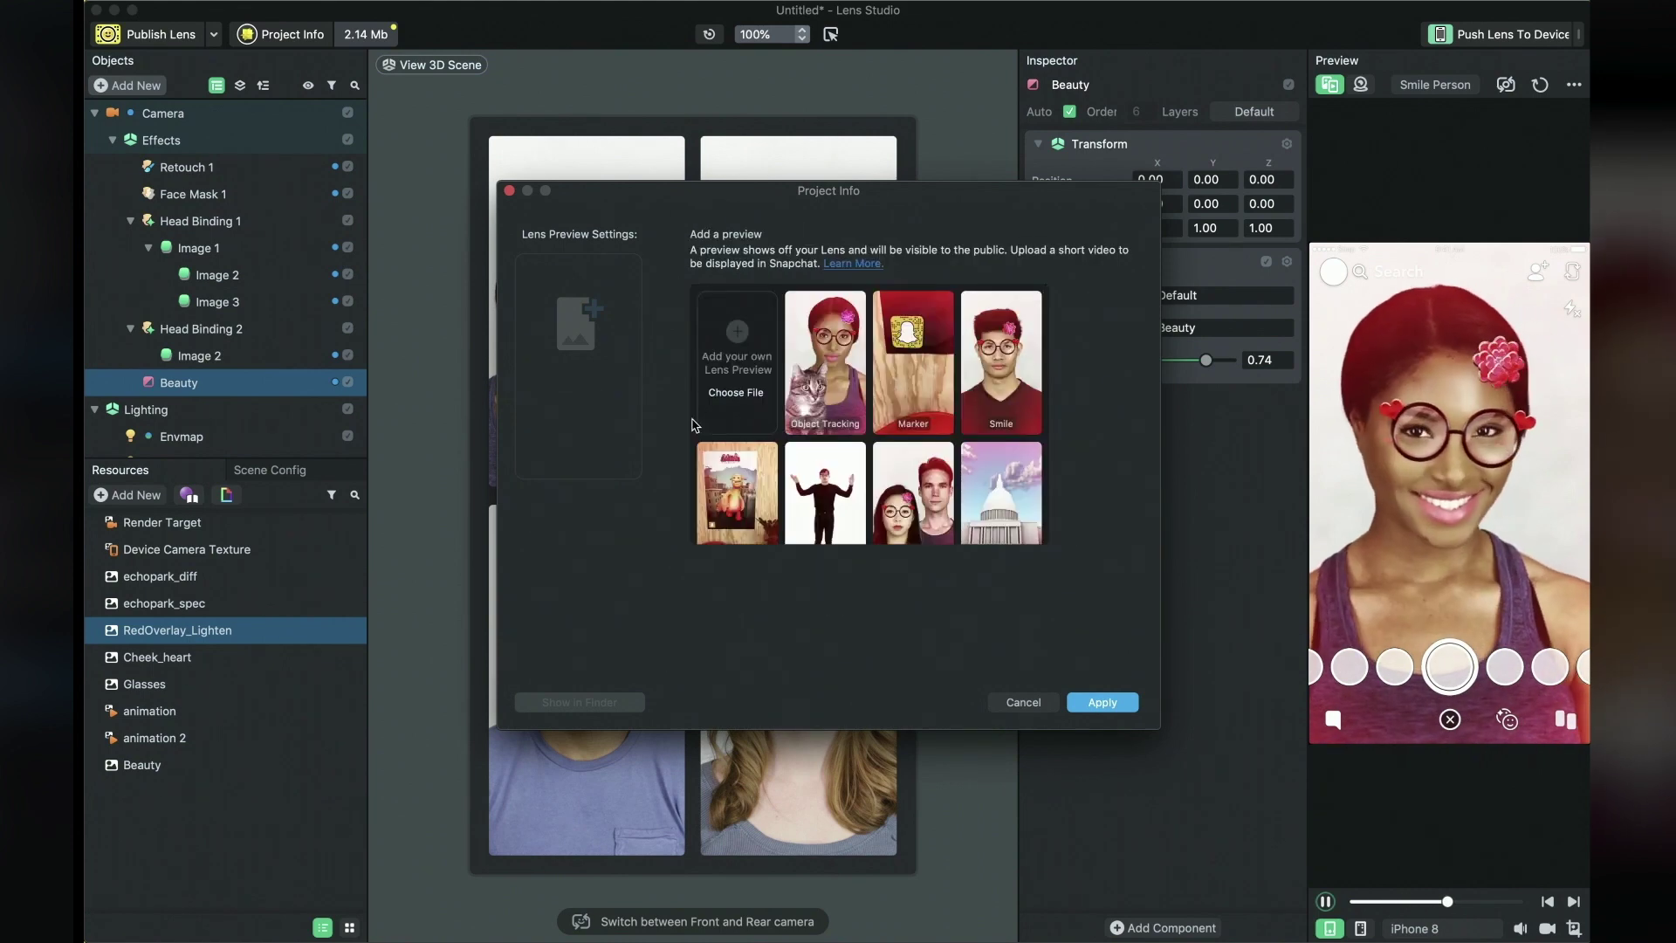
pyautogui.click(1001, 367)
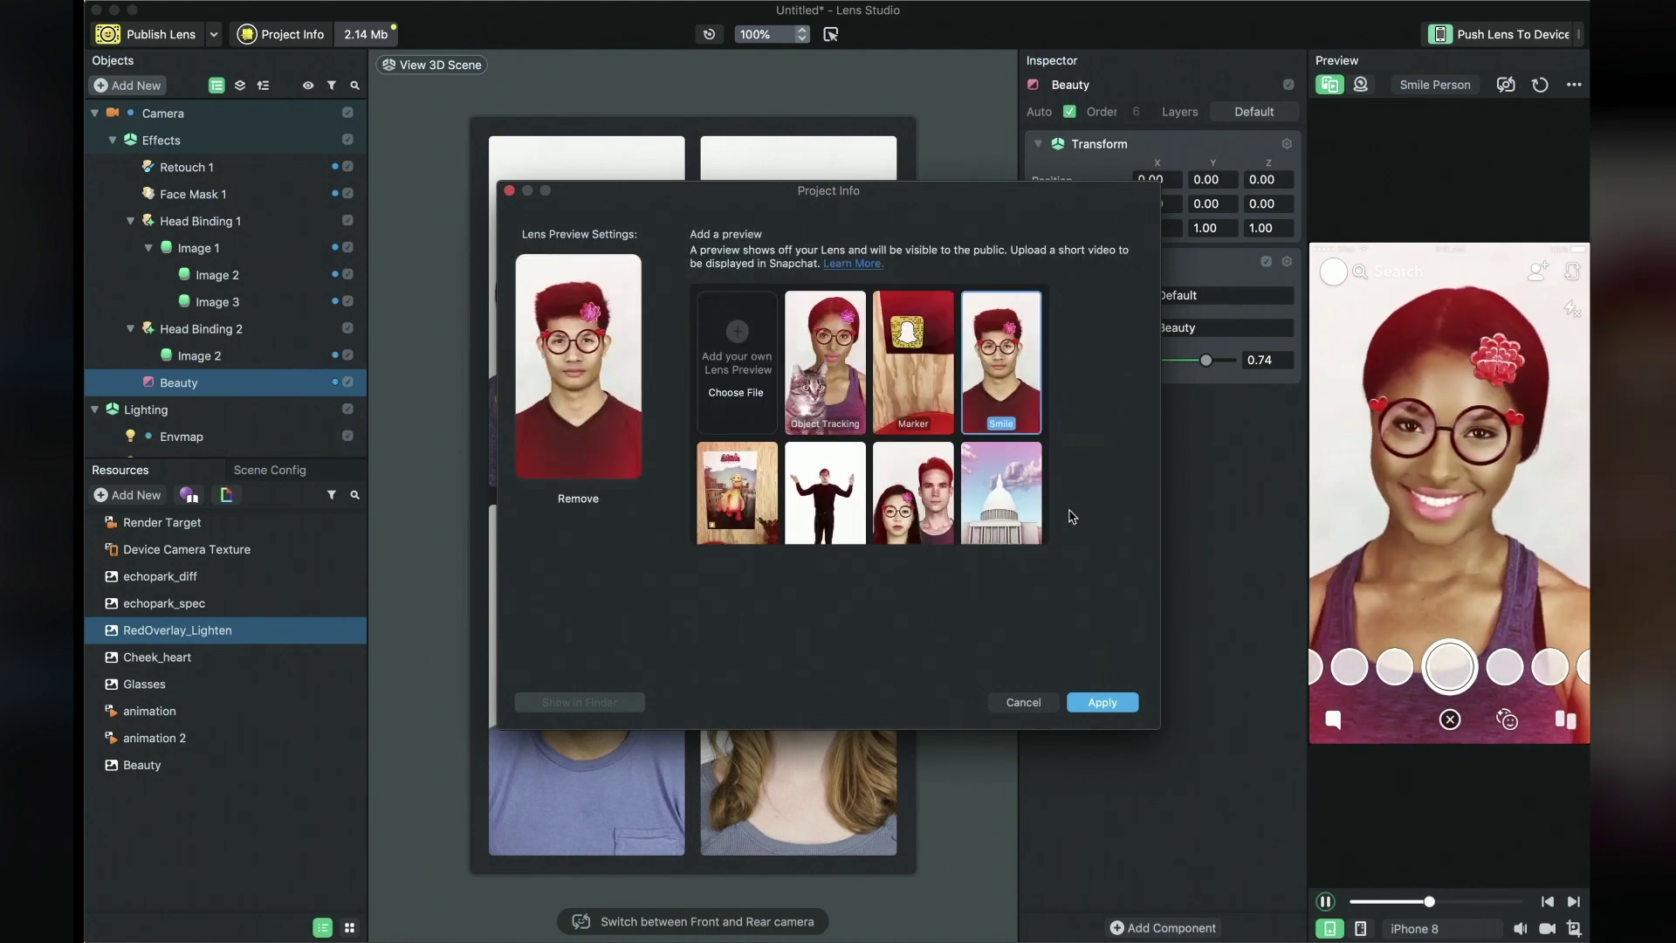
pyautogui.click(1092, 701)
# Set HeartSpin_00052.png, cropped tightly around the flower, as the lens icon and apply.
pyautogui.click(577, 530)
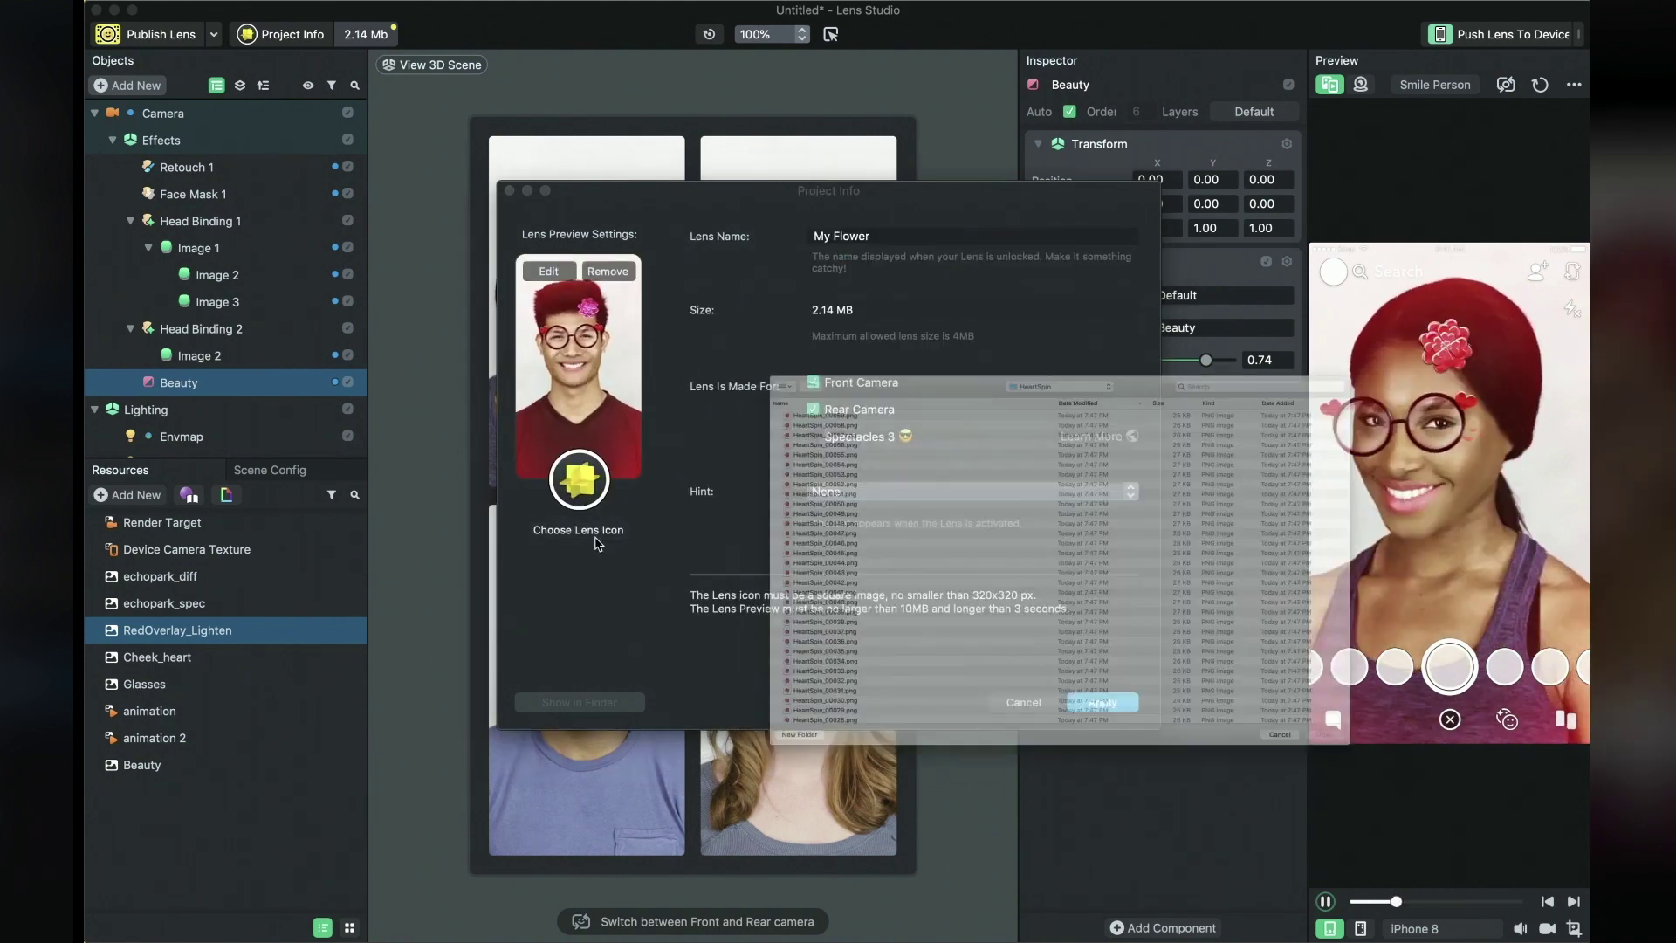
pyautogui.doubleClick(666, 428)
pyautogui.moveTo(1082, 226); pyautogui.dragTo(1051, 254)
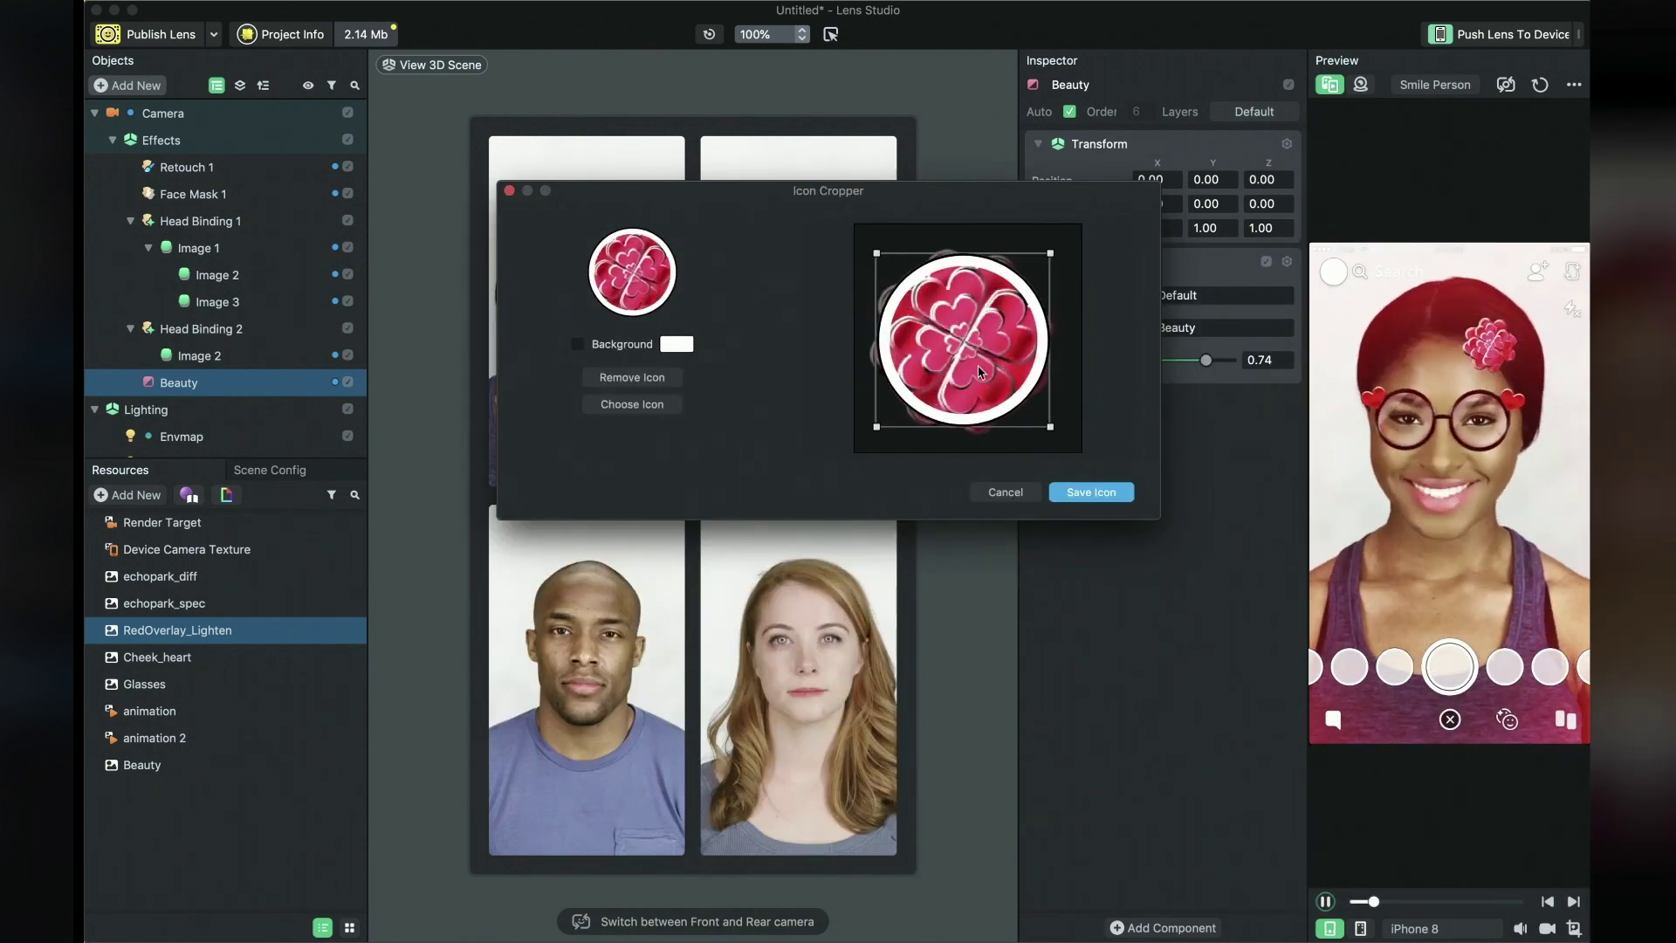
pyautogui.click(1075, 494)
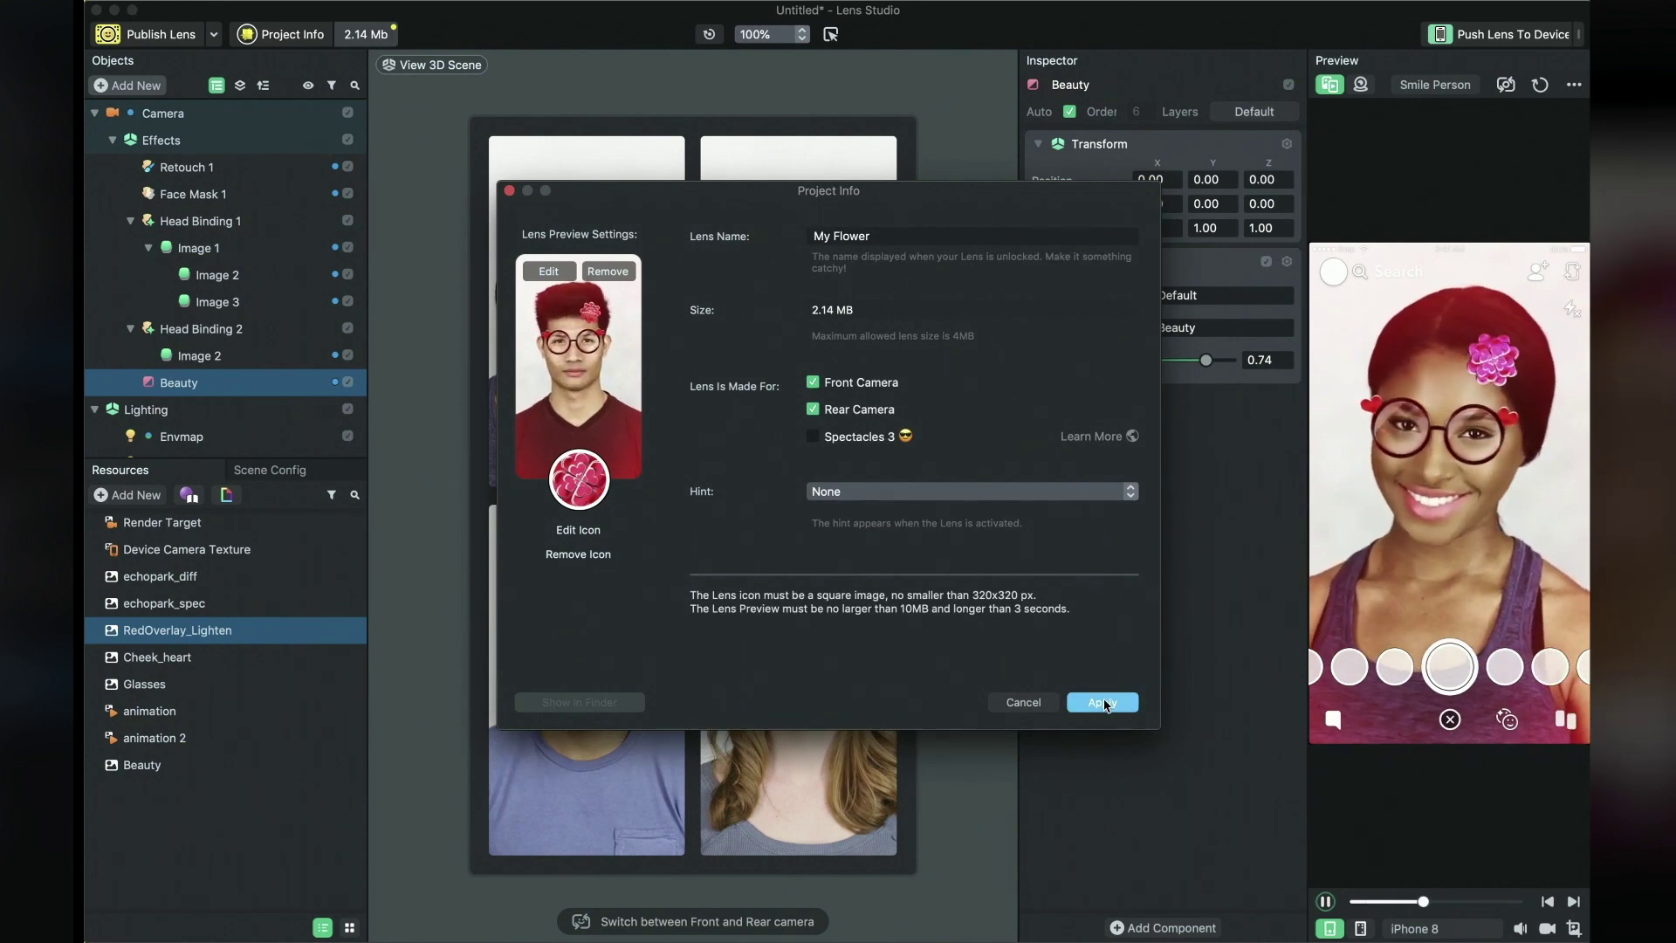
pyautogui.click(1104, 701)
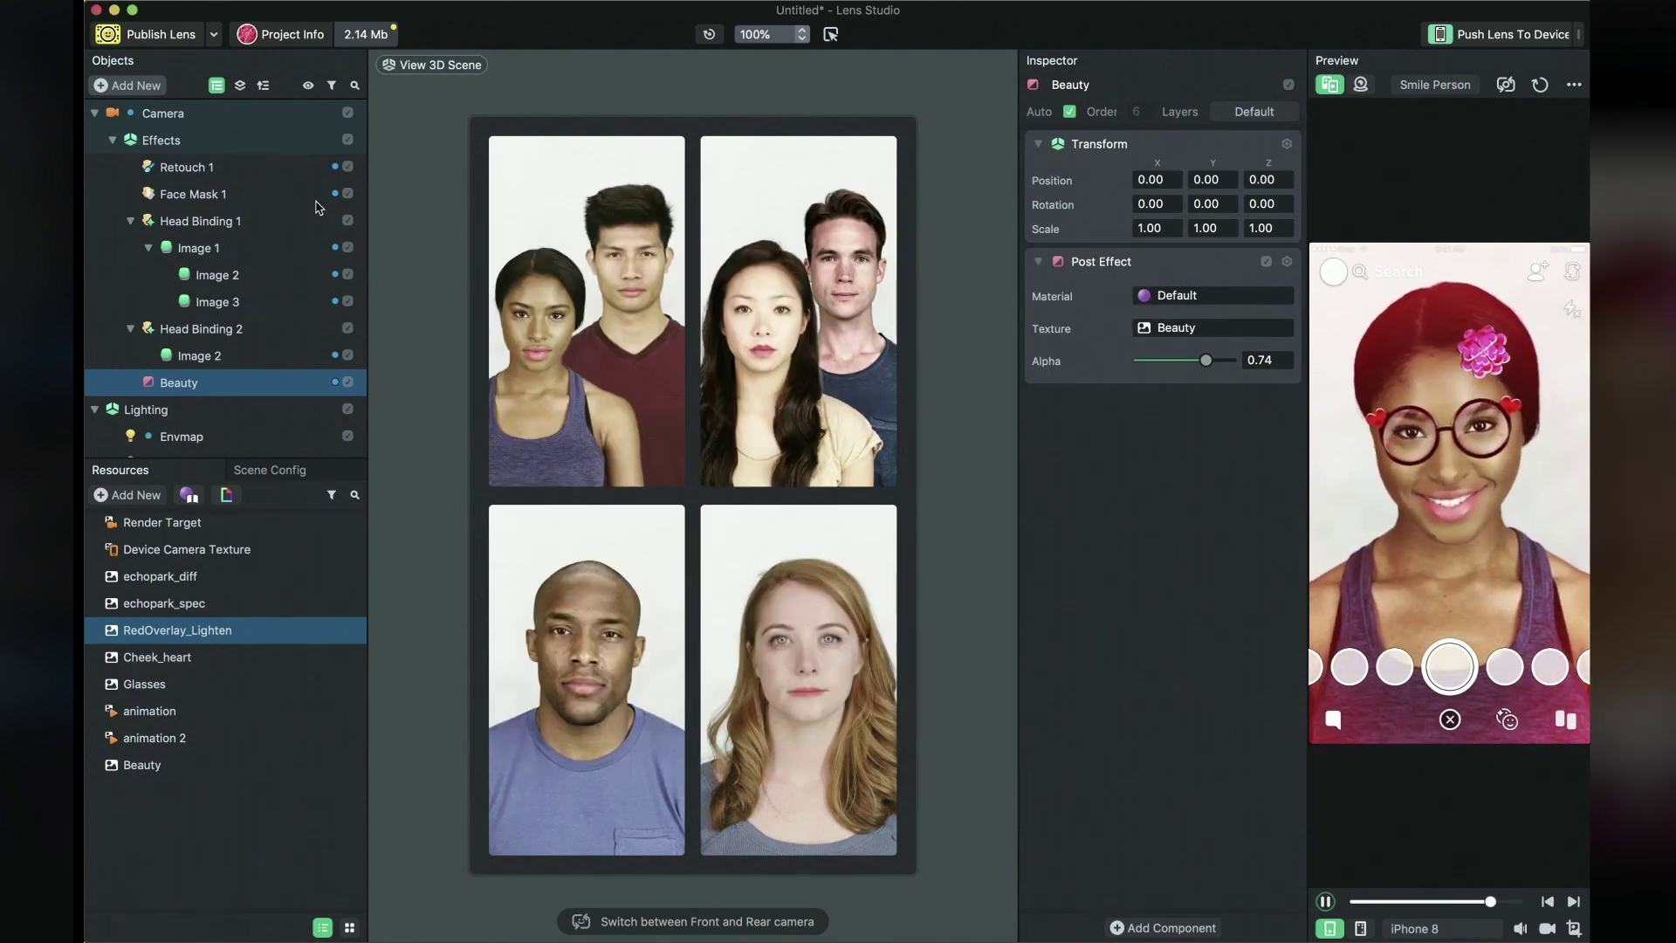
# Submit the lens for publishing with the tags Valentine, hearts and love.
pyautogui.click(157, 37)
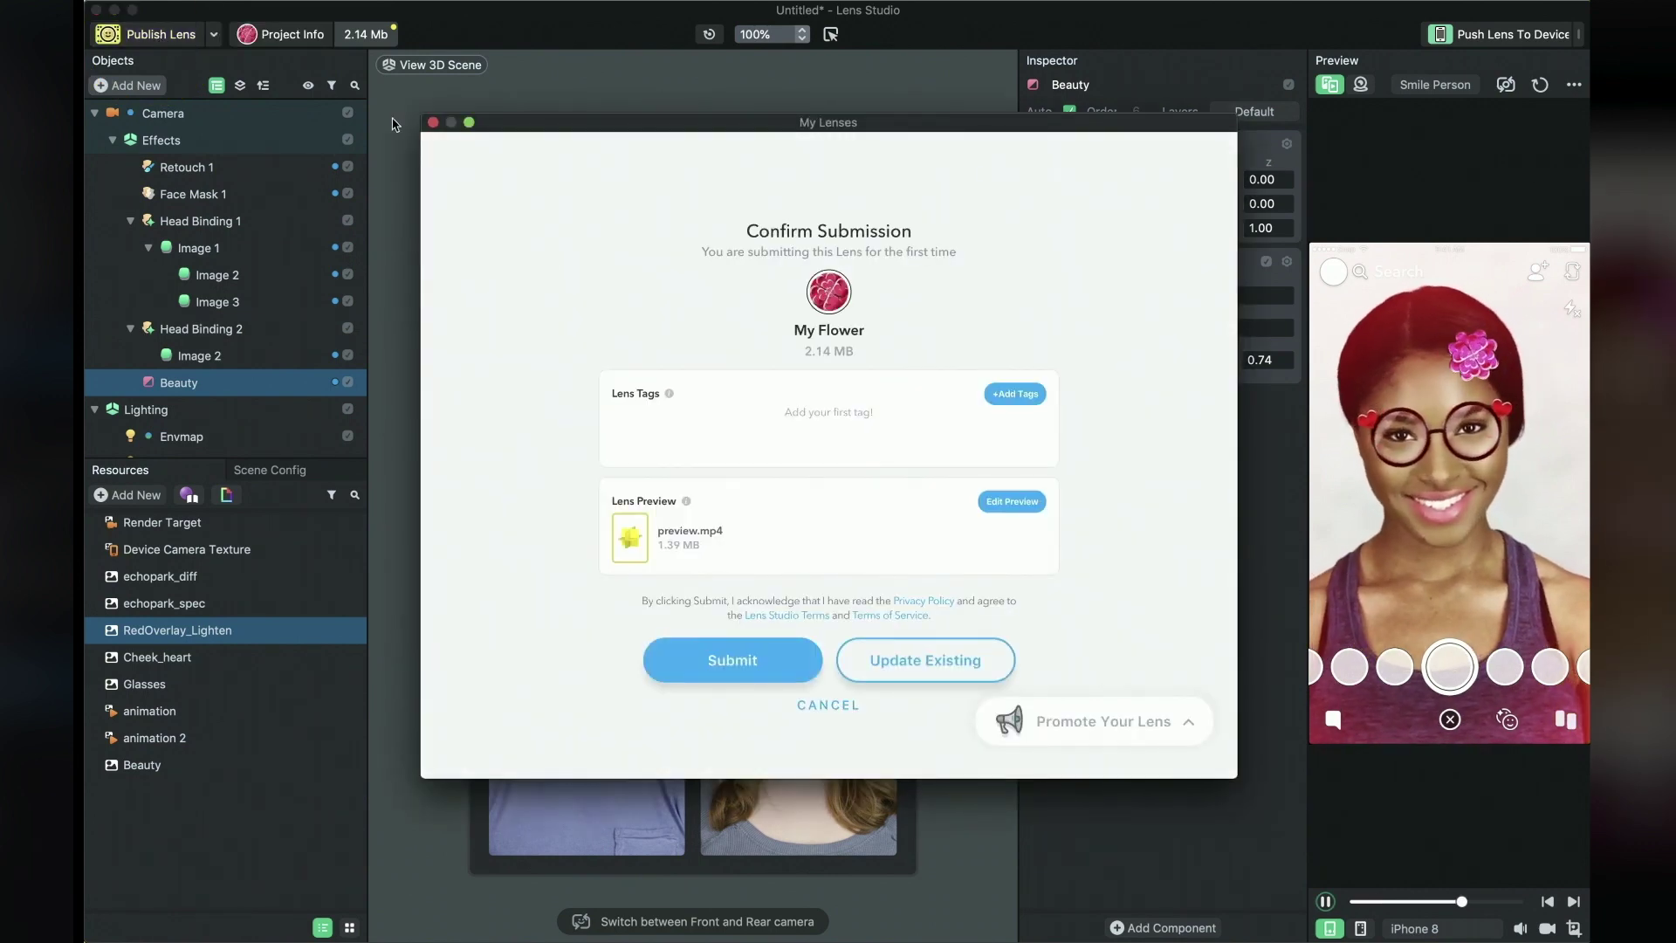
pyautogui.click(1013, 393)
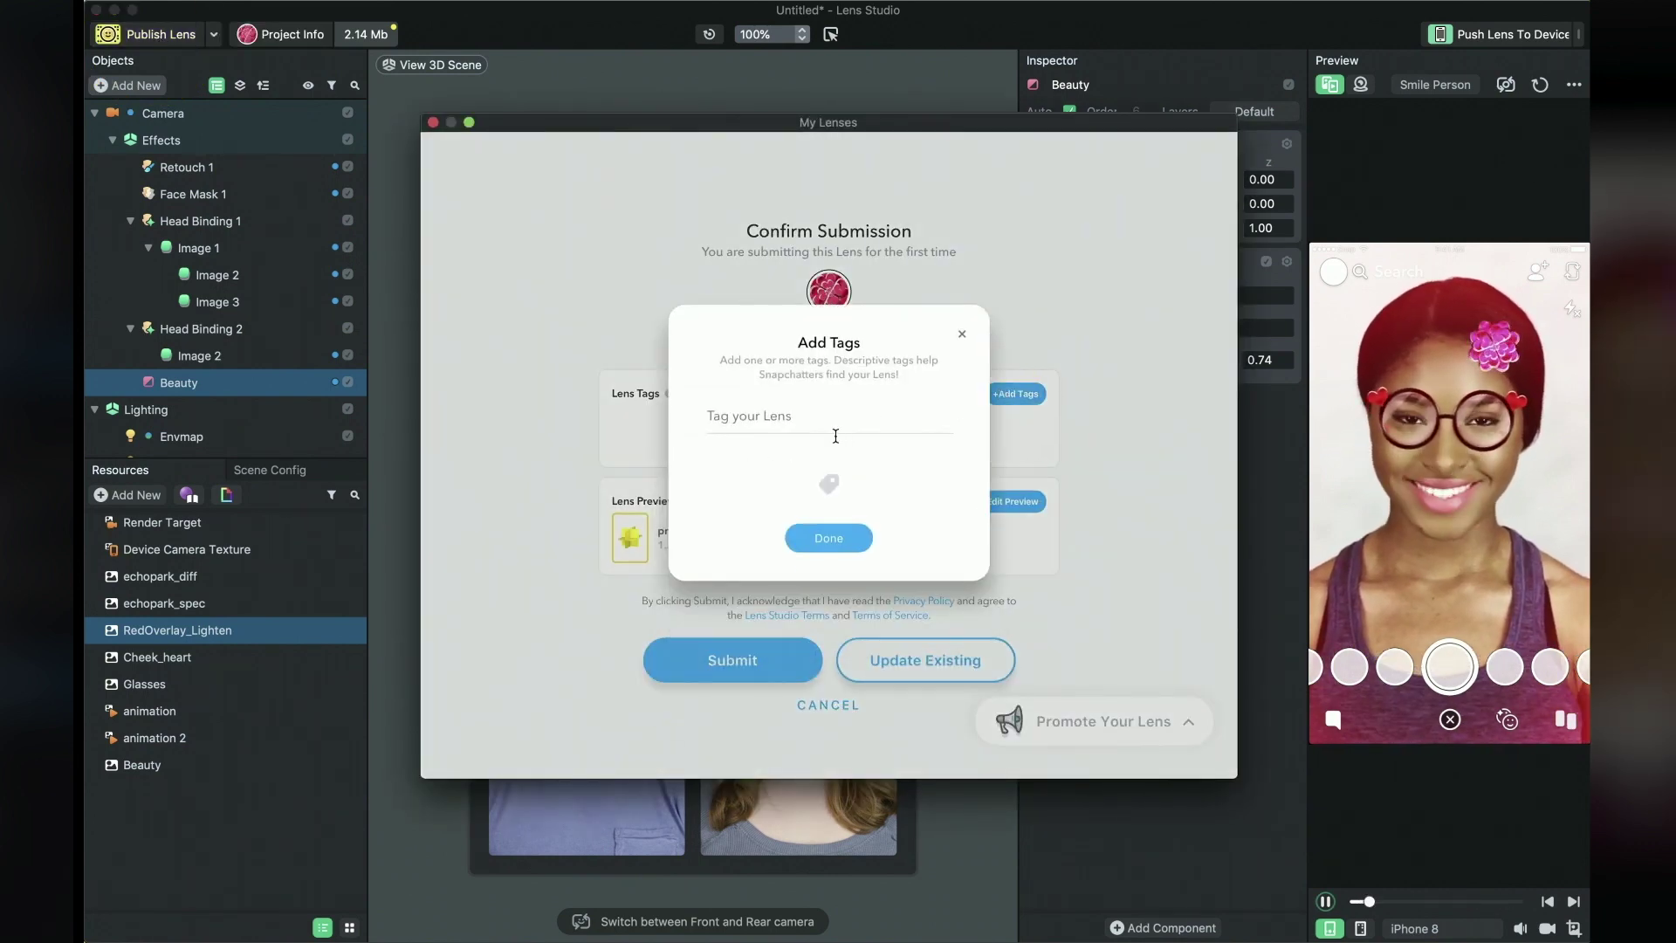
pyautogui.write('Valentine')
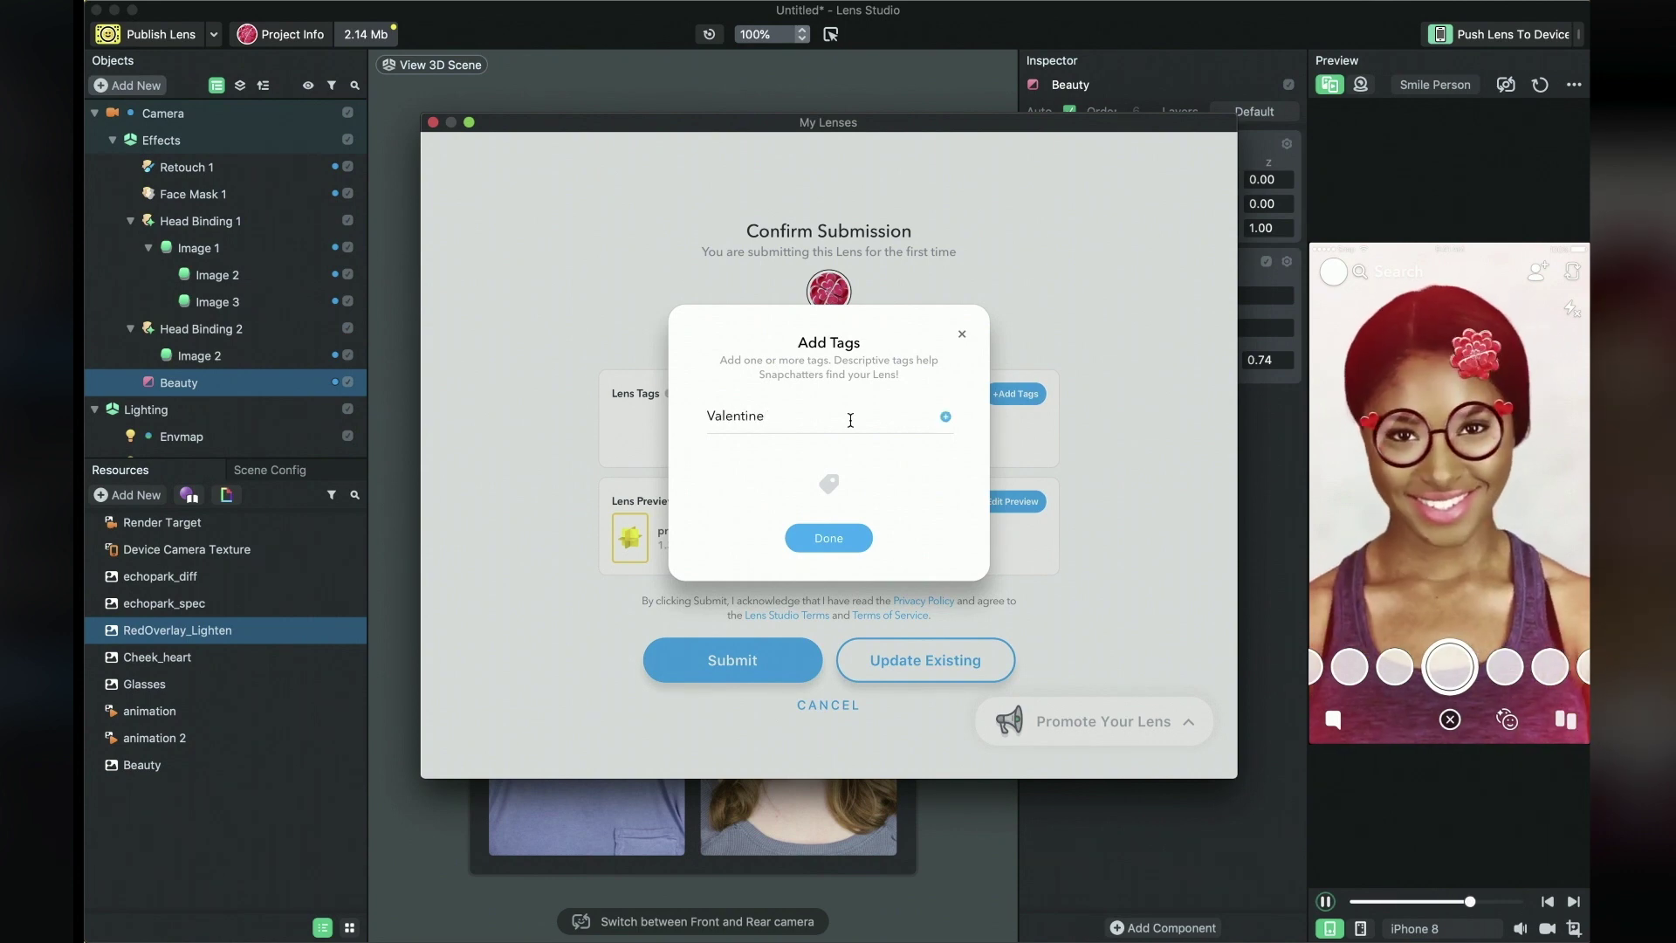
pyautogui.click(945, 418)
pyautogui.write('hearts')
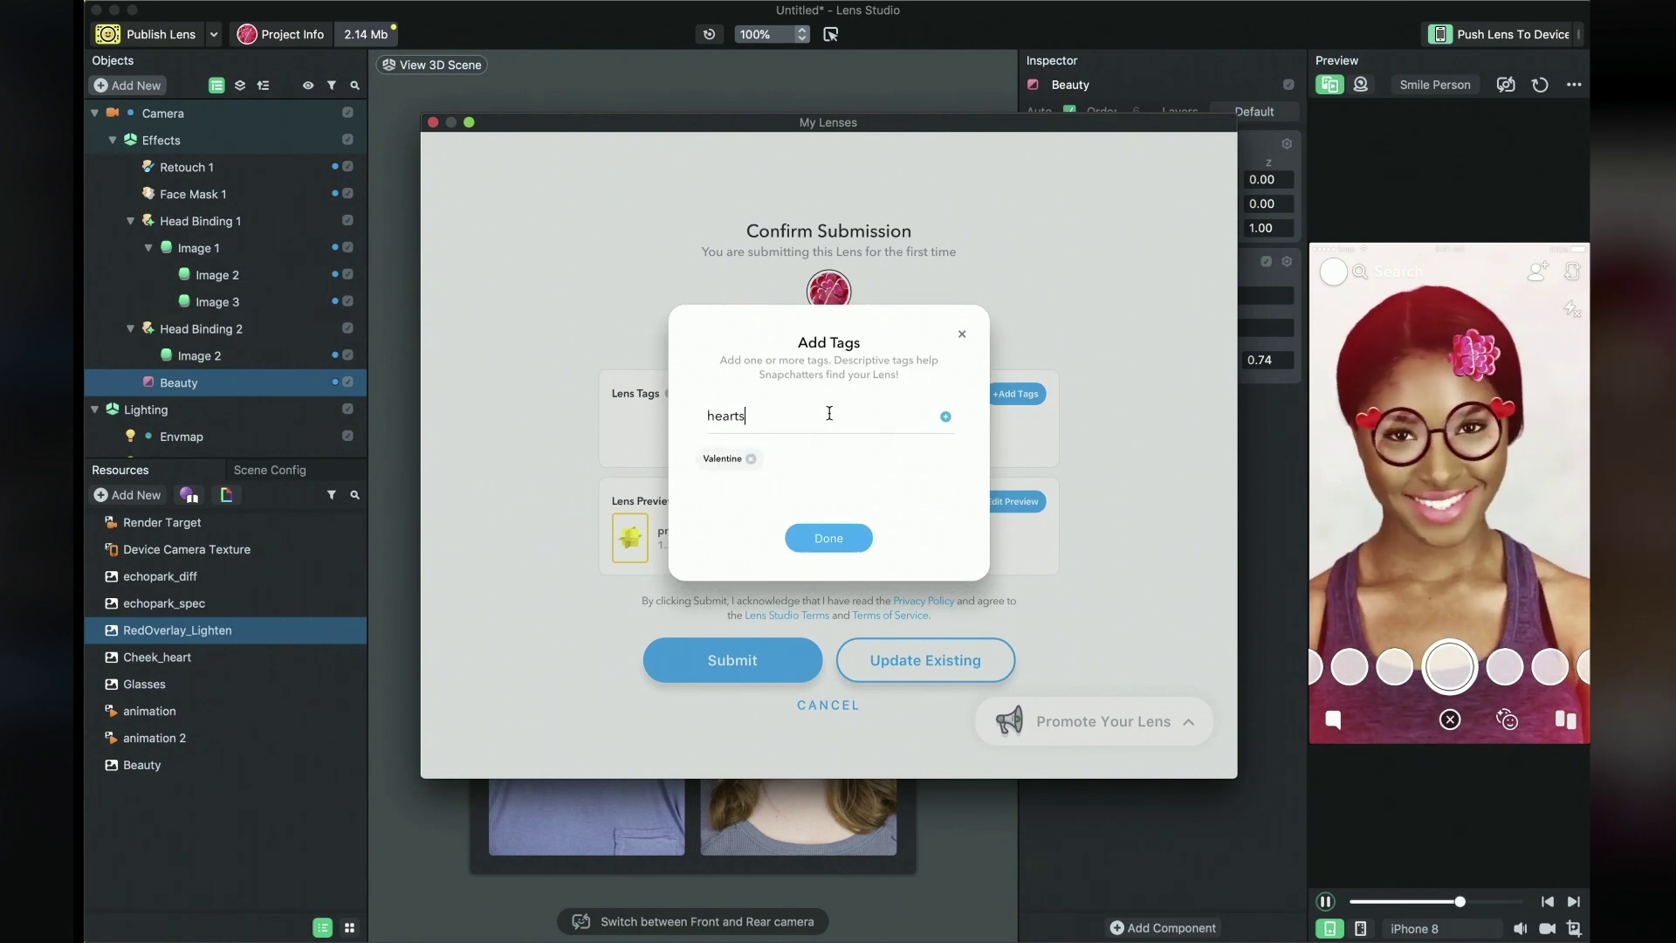
pyautogui.press('Return')
pyautogui.write('love')
pyautogui.click(828, 538)
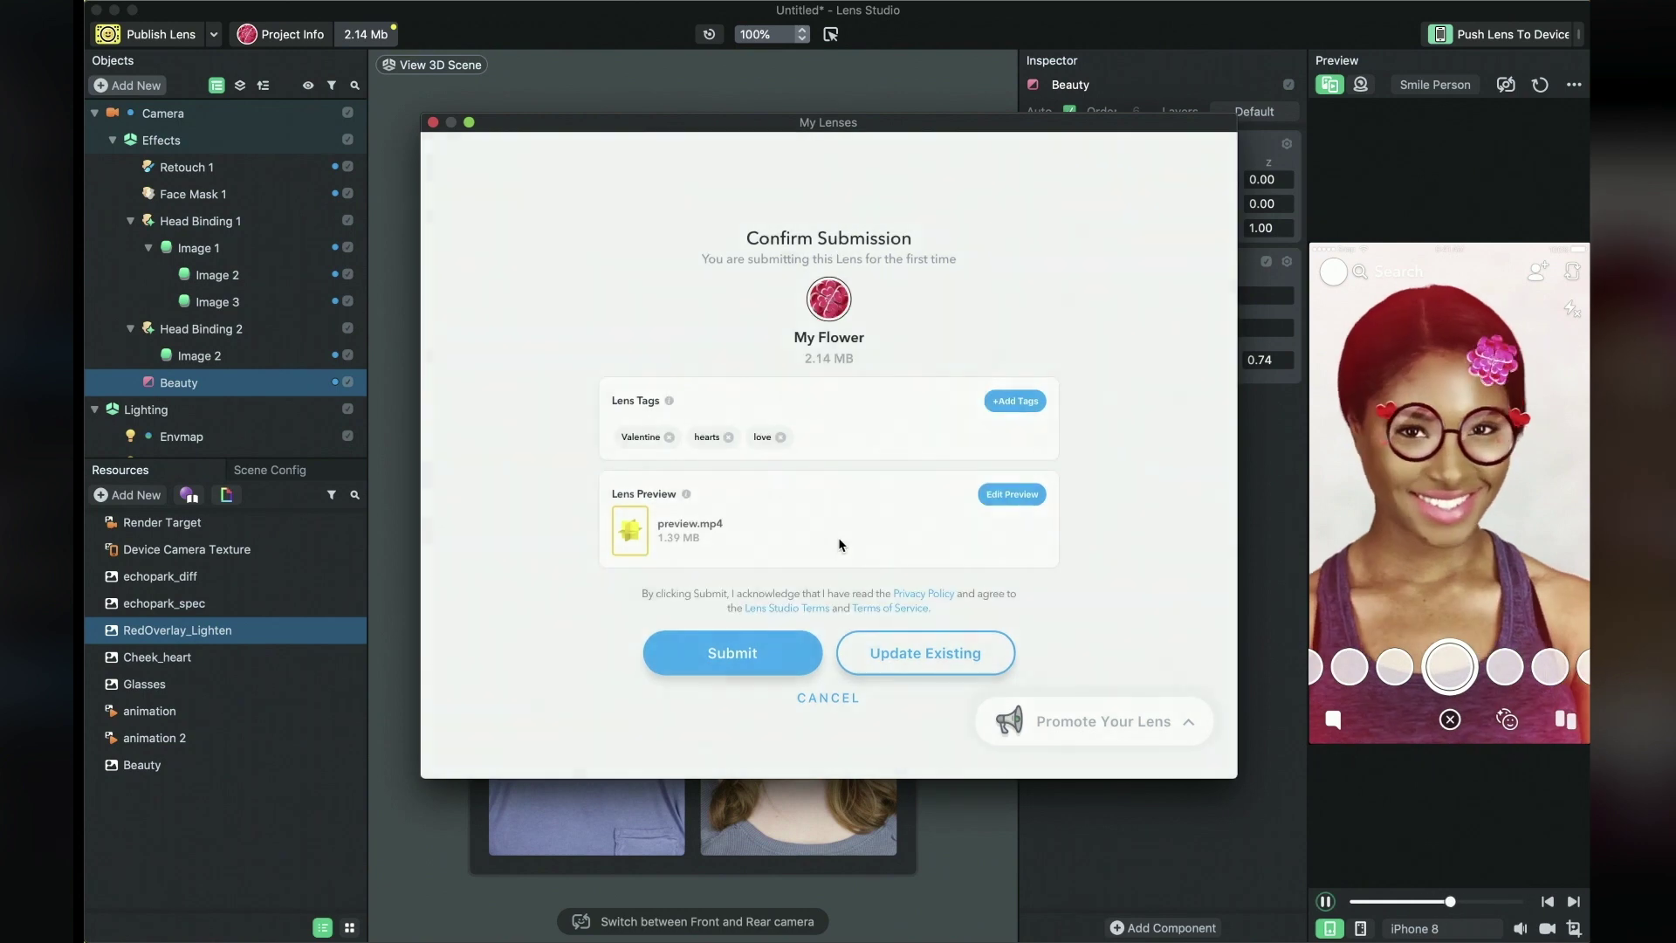
pyautogui.click(780, 652)
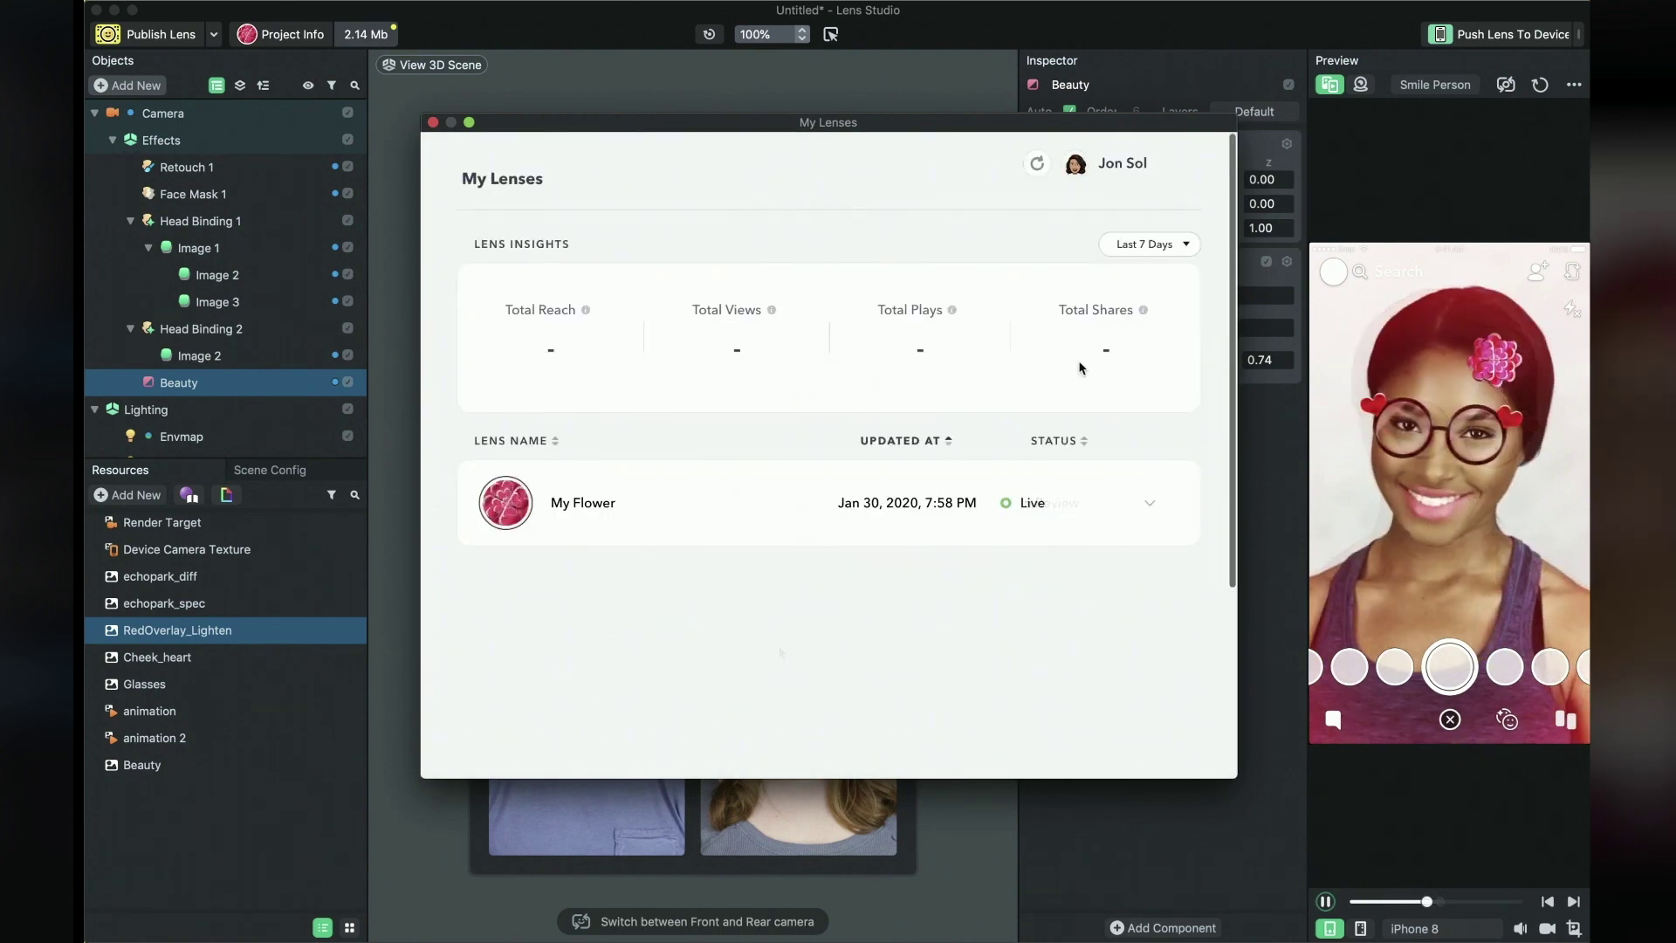
# Copy the share link of the live My Flower lens.
pyautogui.click(1144, 504)
pyautogui.scroll(-3, 1016, 561)
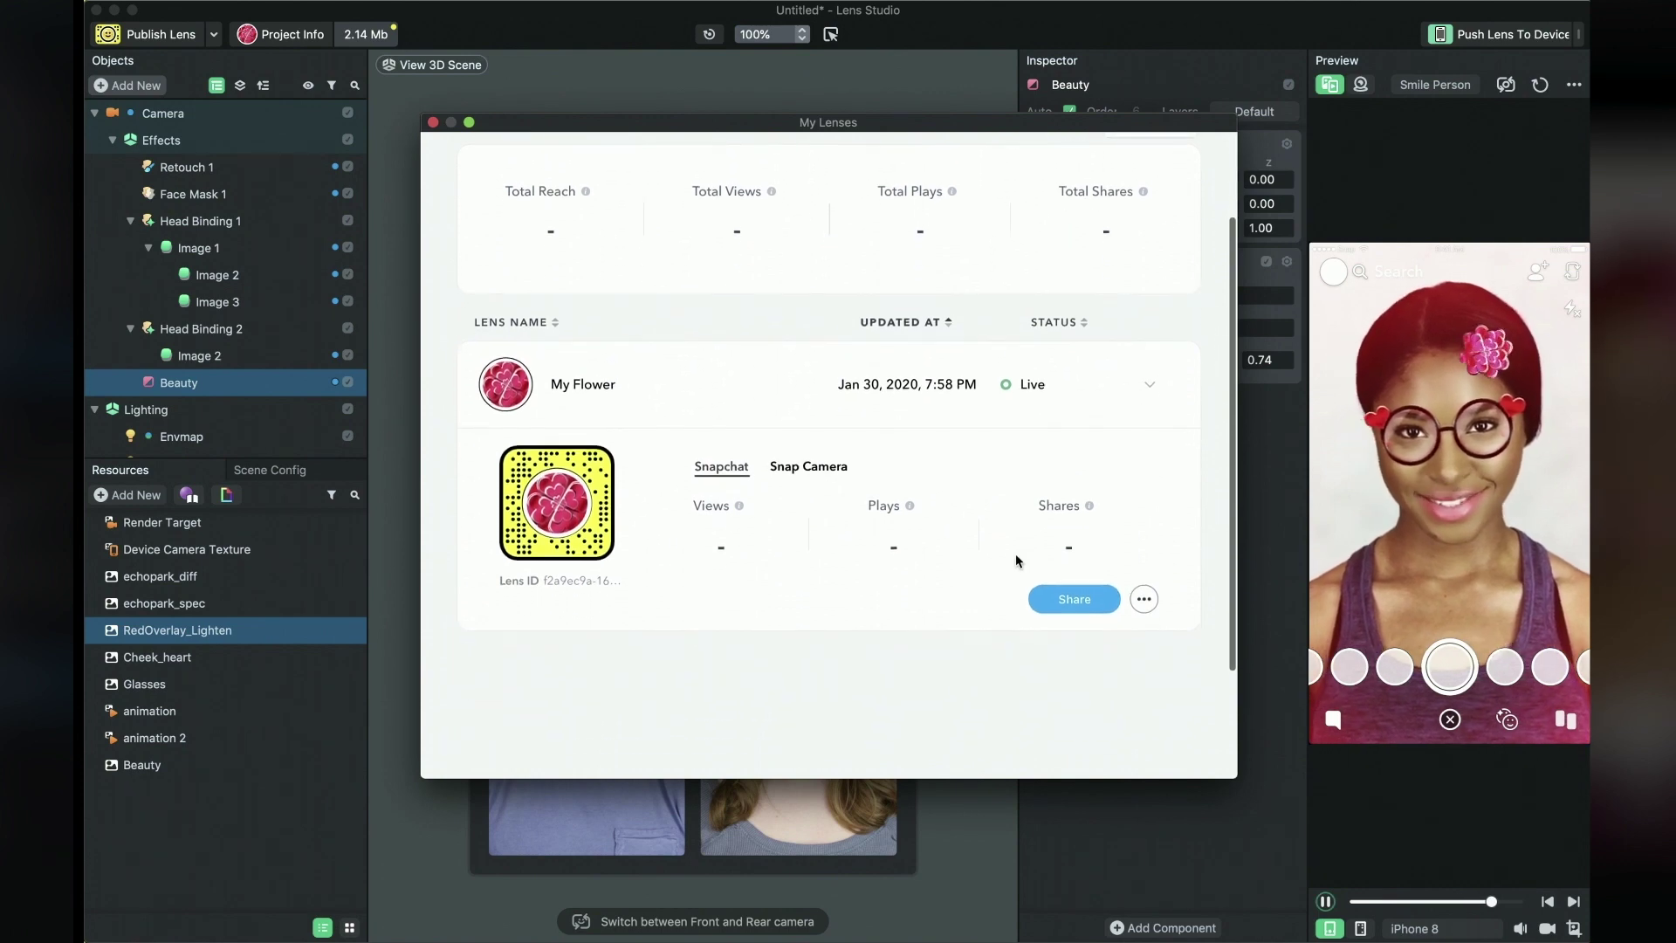
pyautogui.click(1072, 597)
pyautogui.click(1083, 552)
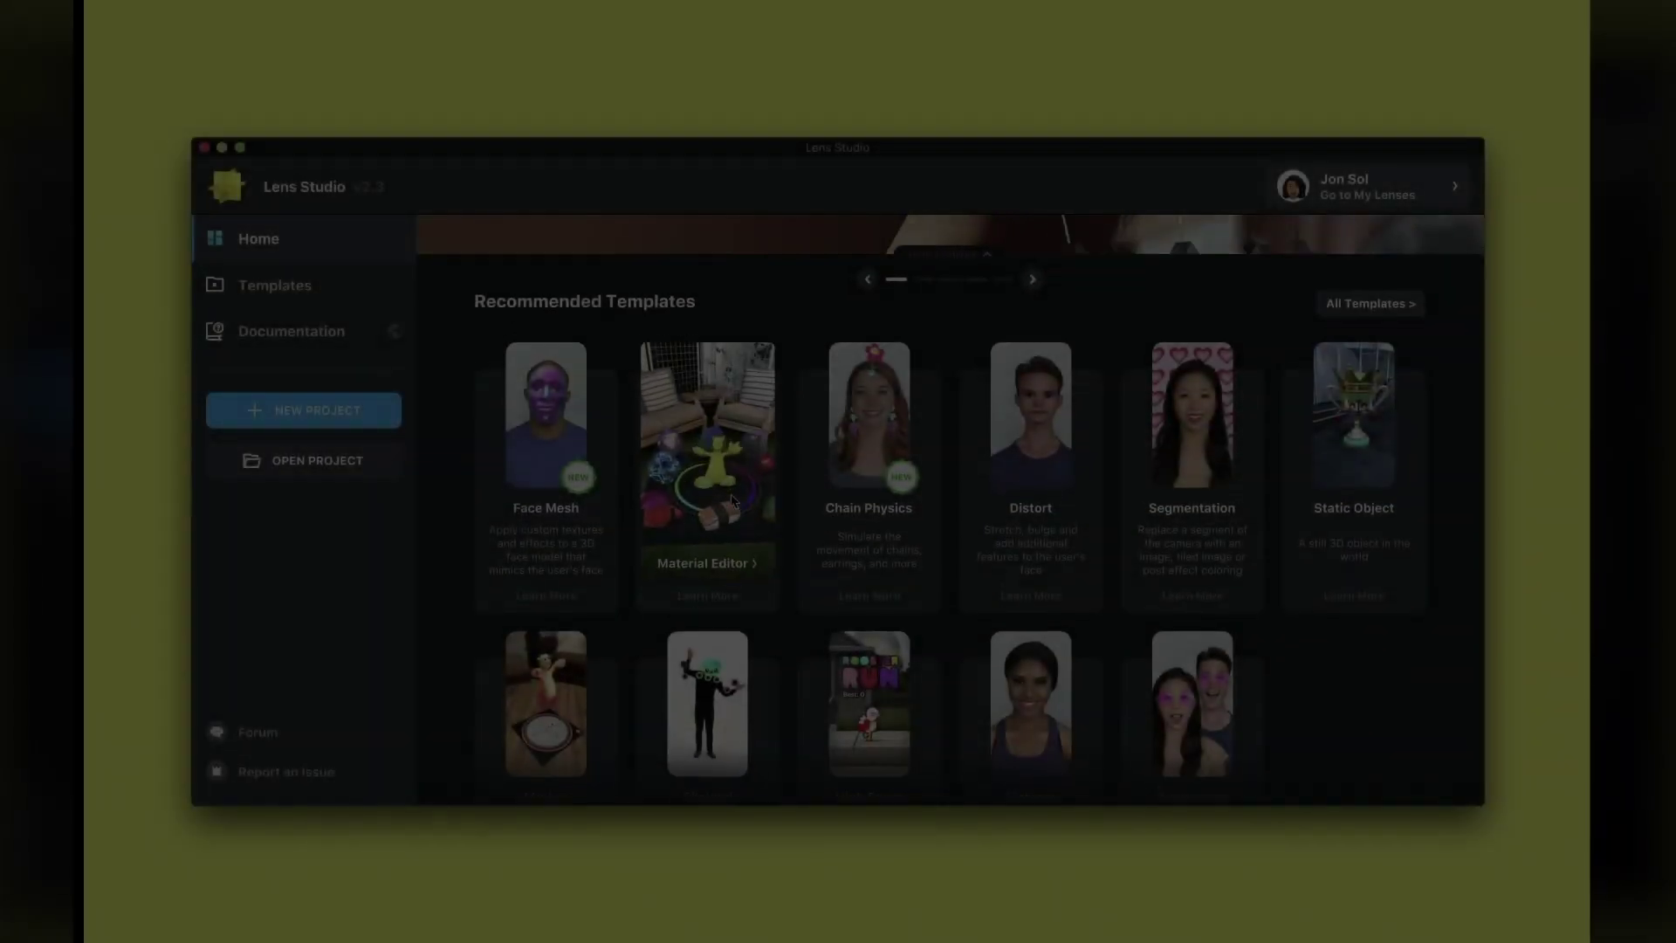
# Open All Templates from Home and view the Sunglasses template's Learn More details.
pyautogui.scroll(-2, 731, 499)
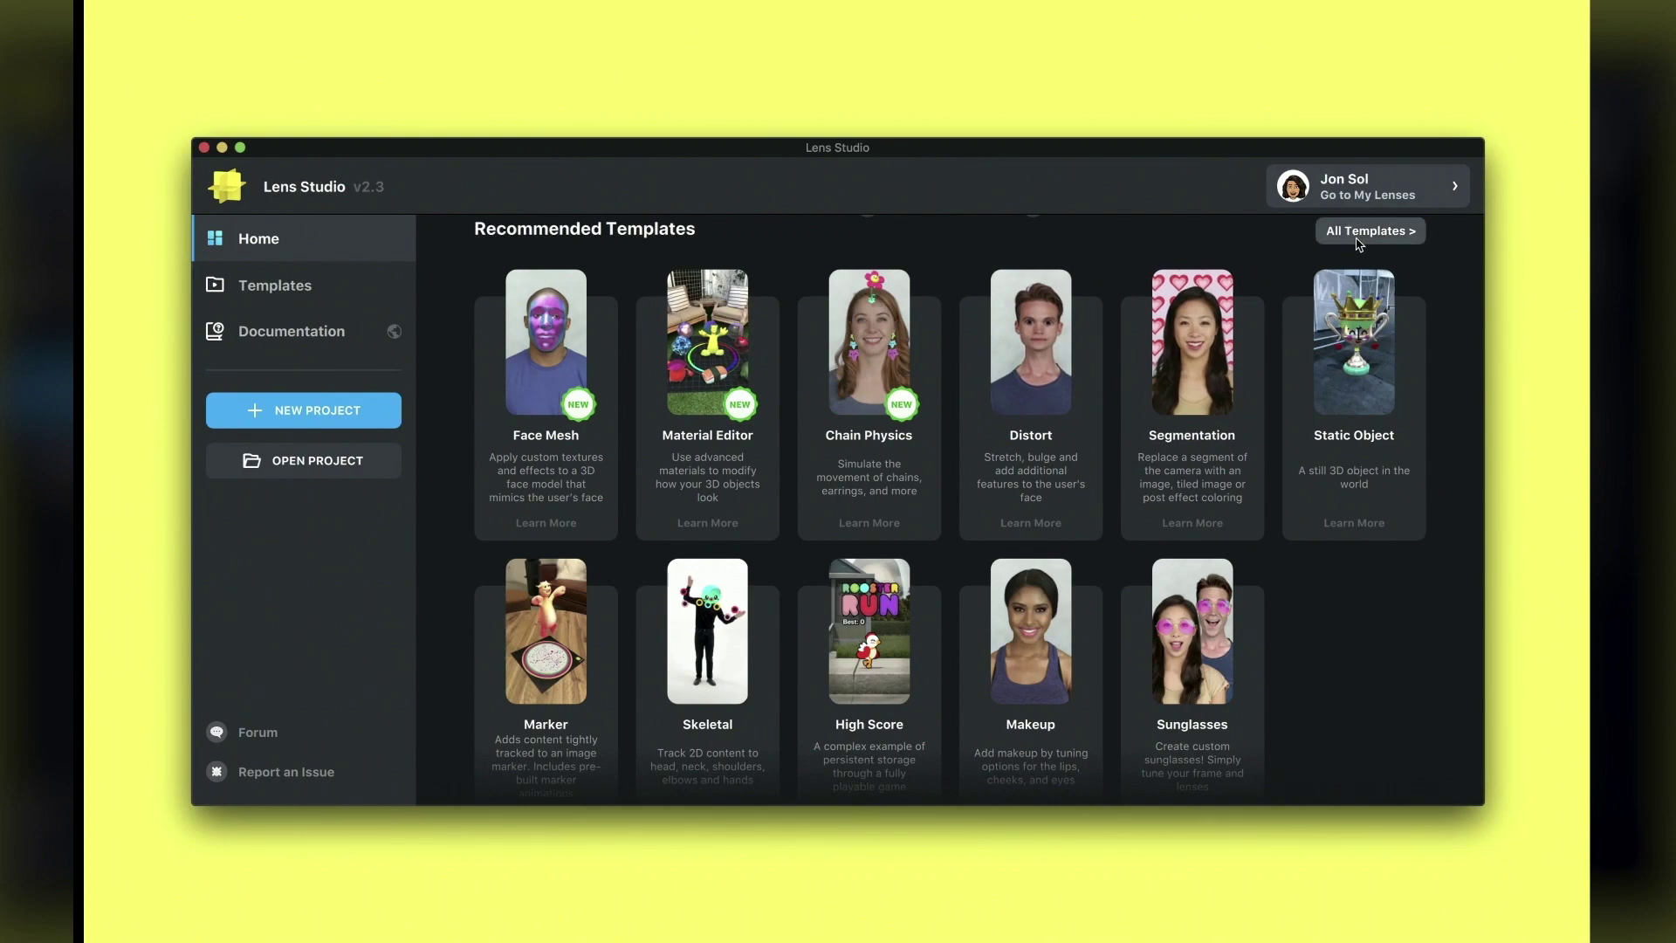
pyautogui.click(1359, 236)
pyautogui.scroll(-10, 1225, 485)
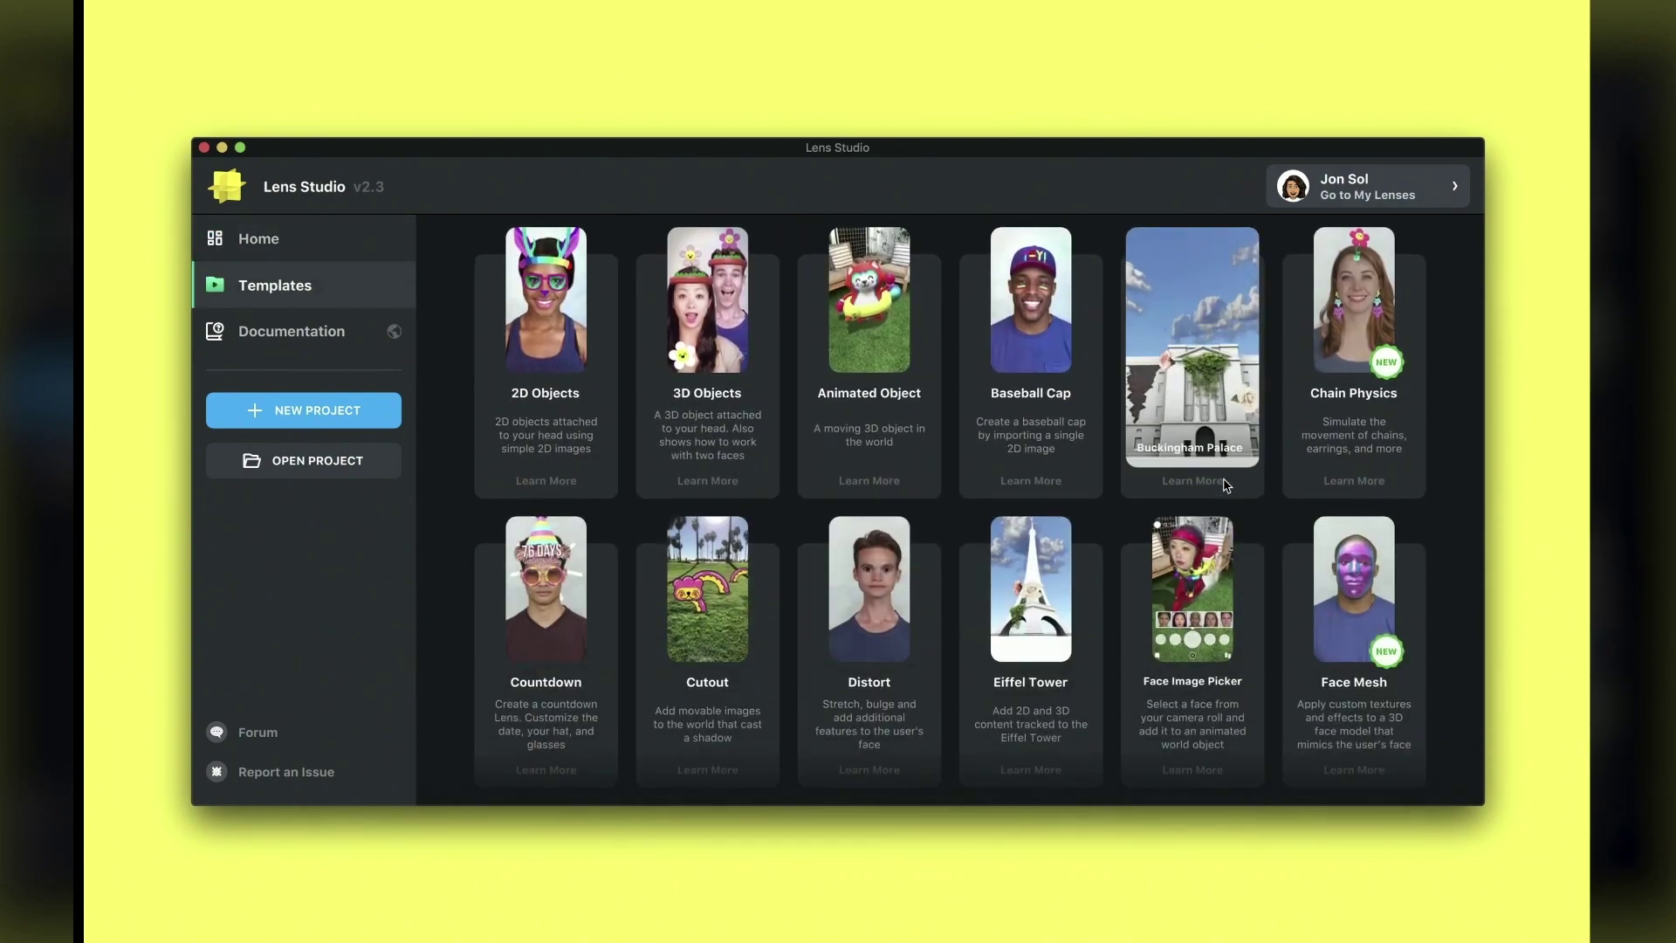
pyautogui.scroll(-20, 1140, 716)
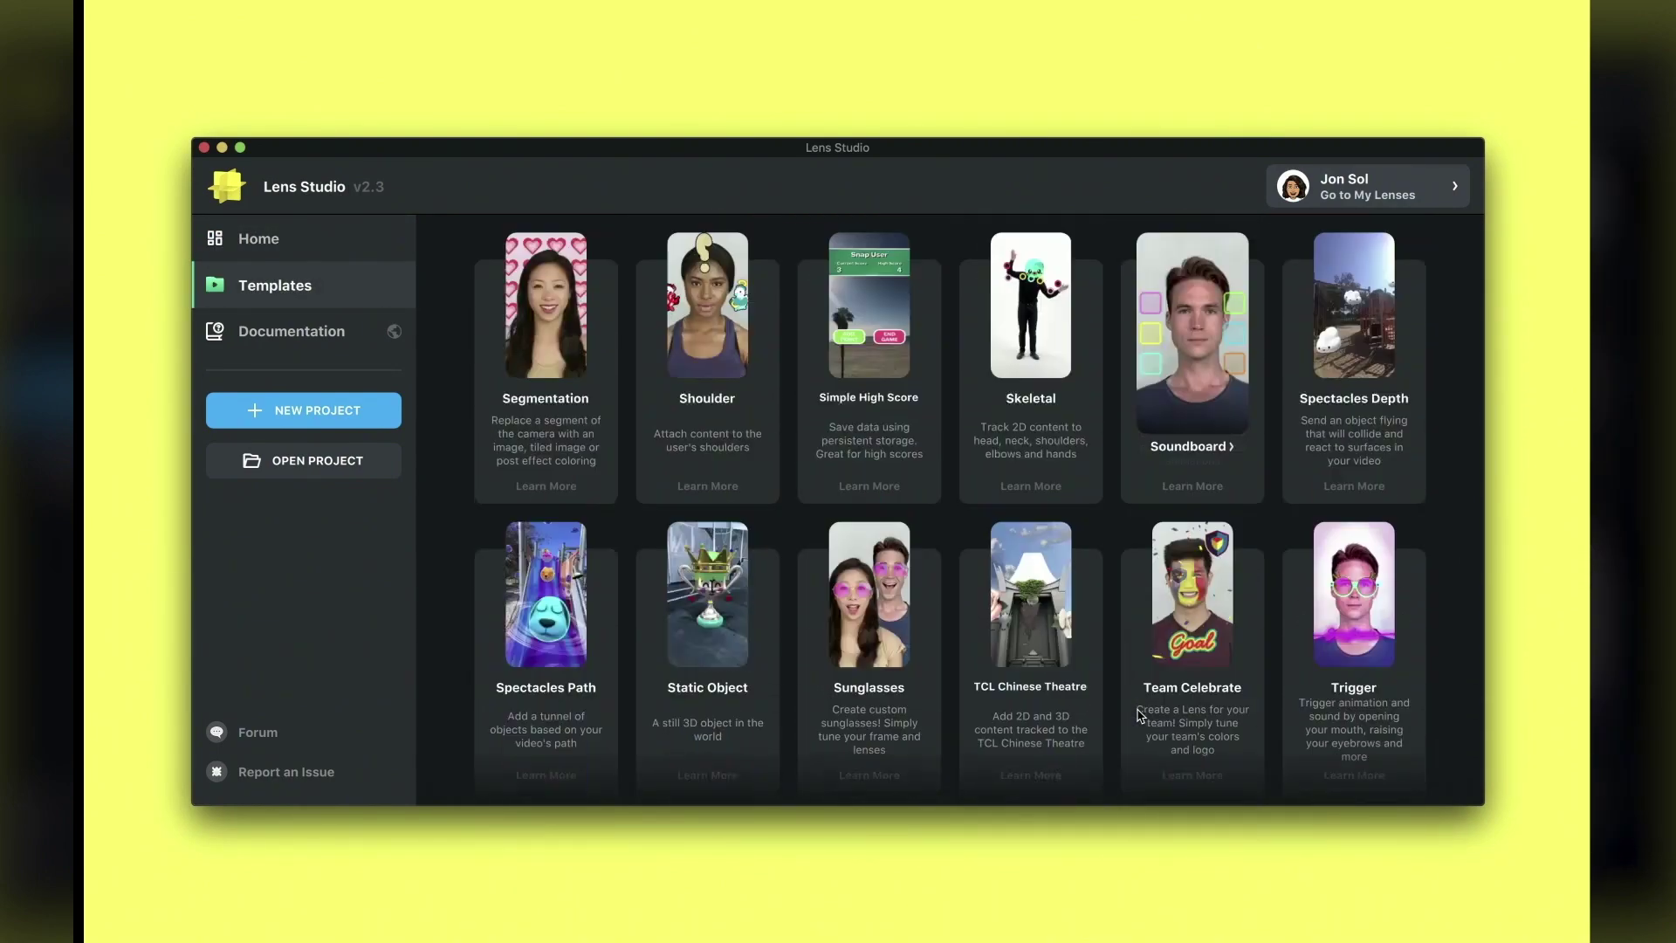
pyautogui.scroll(1, 1129, 703)
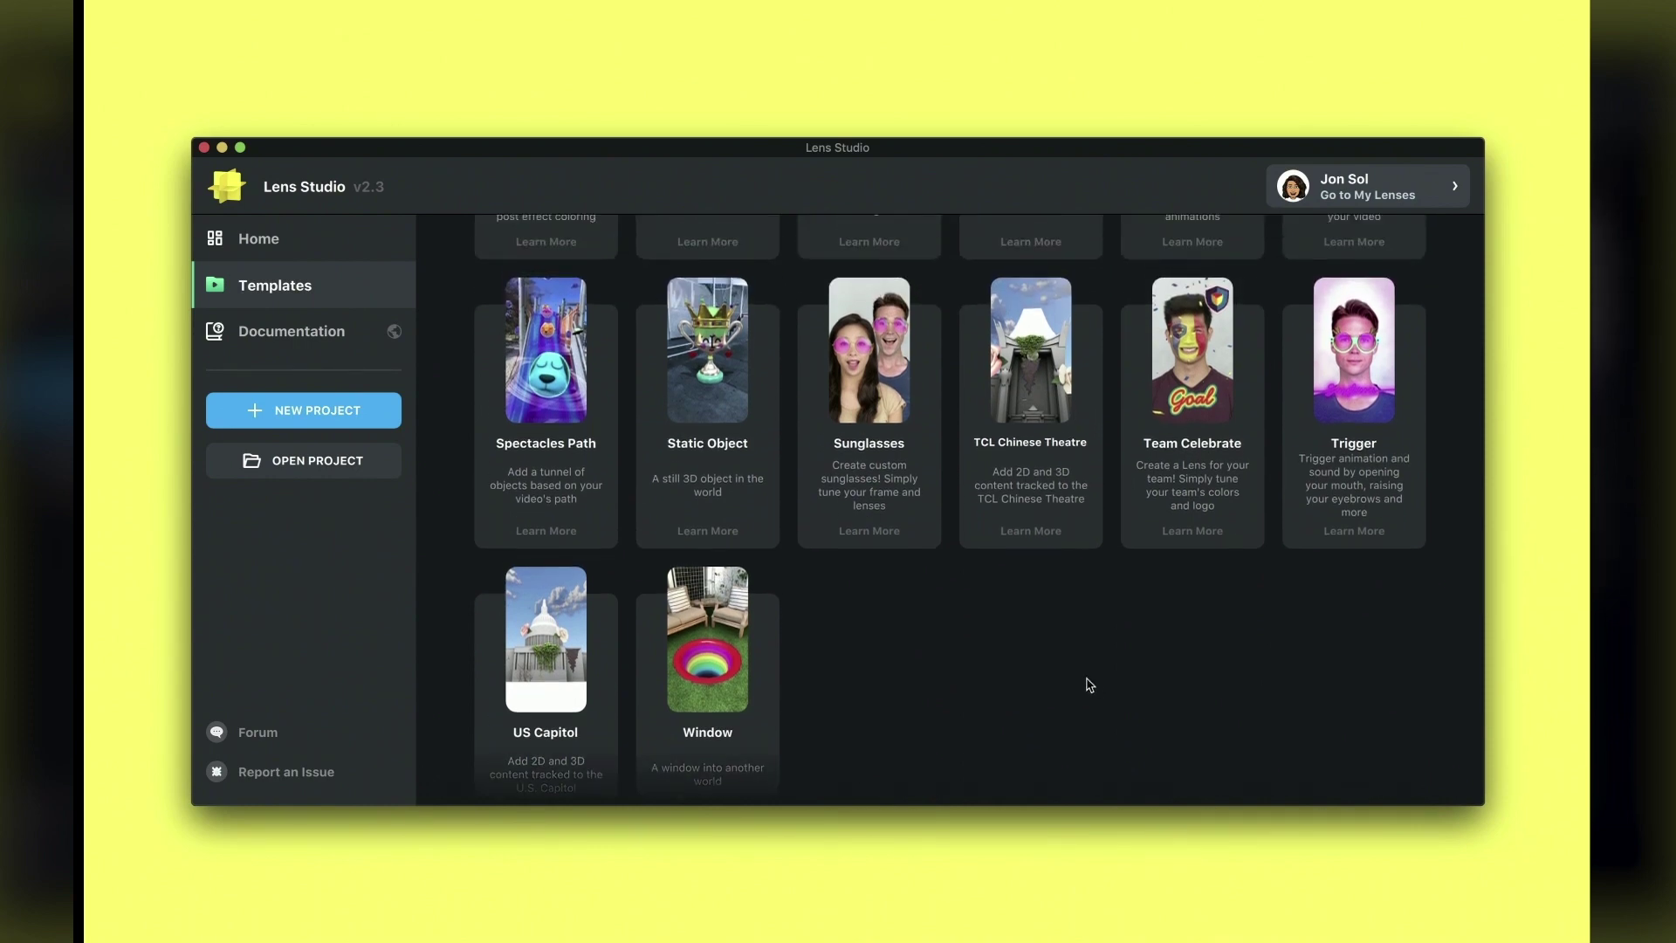
pyautogui.click(892, 532)
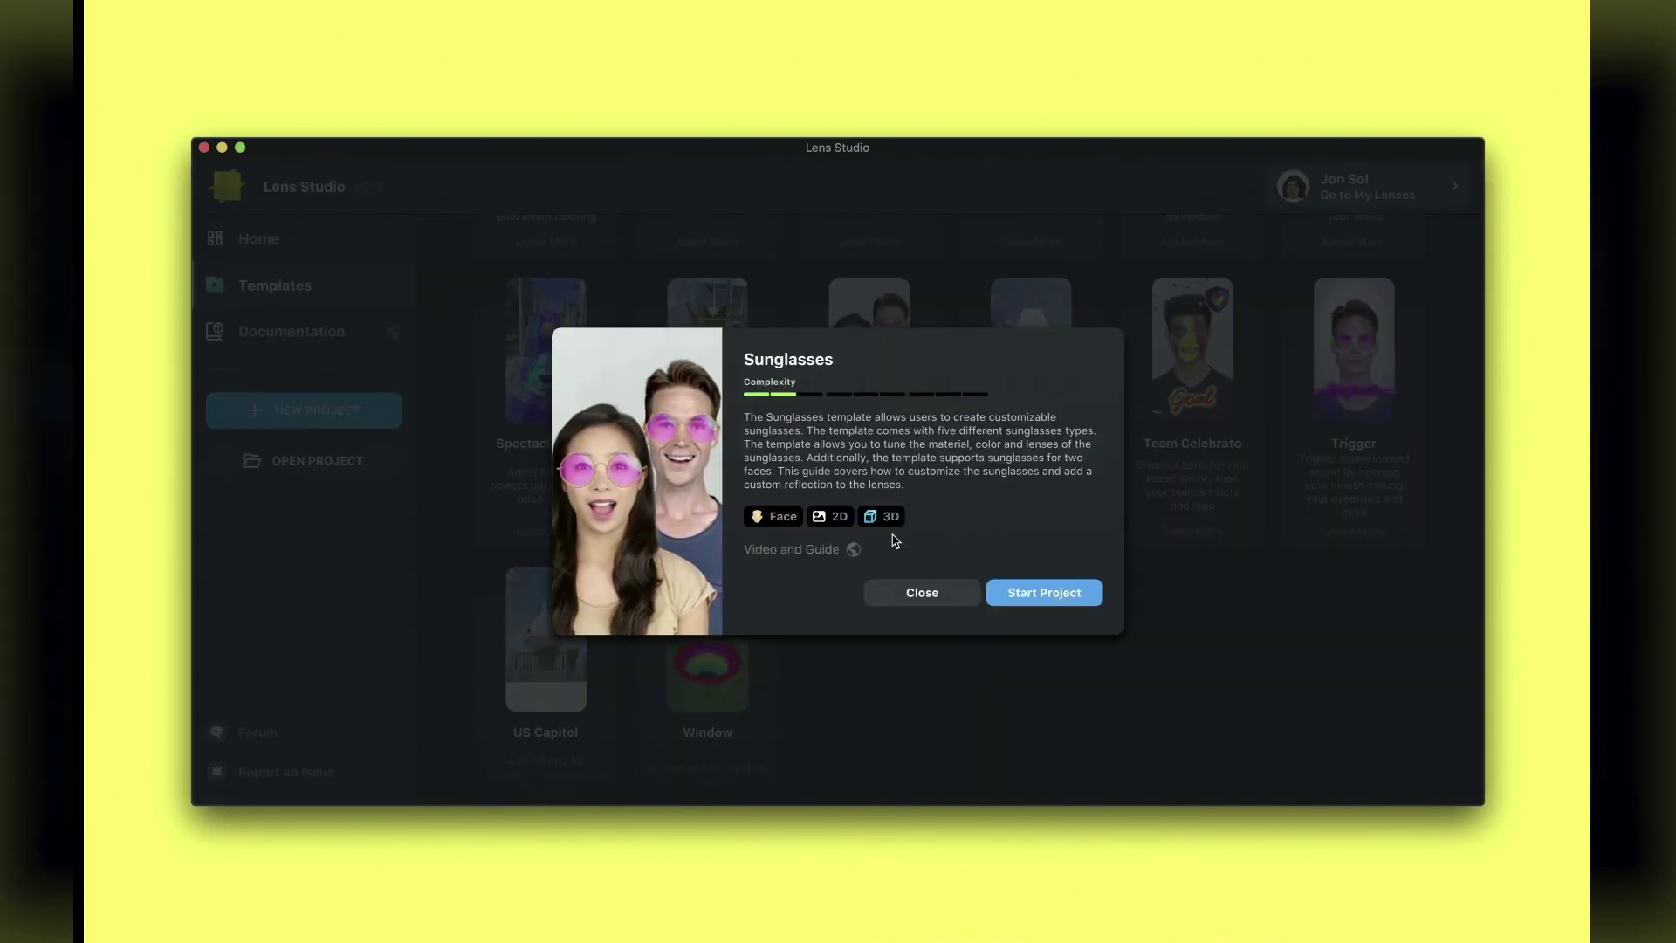